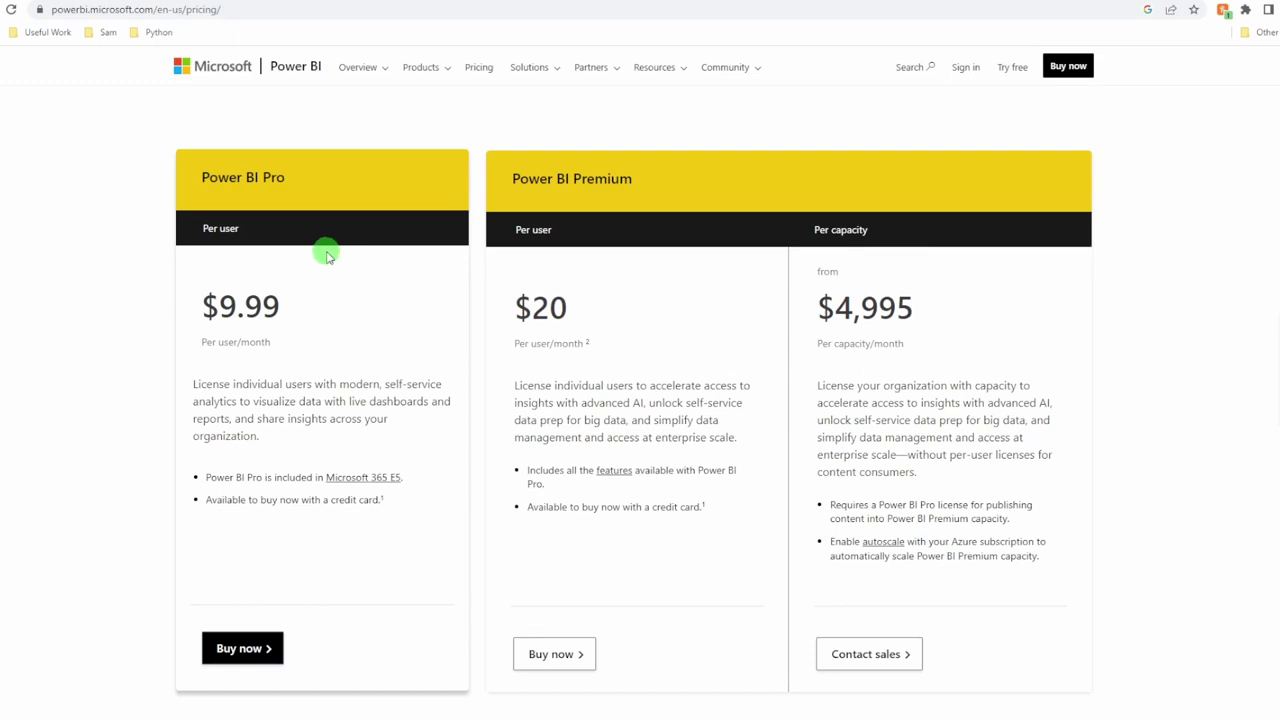
Scroll down the pricing page to the plans table listing Paginated (RDL) report support
scroll(326, 255, "down", 7)
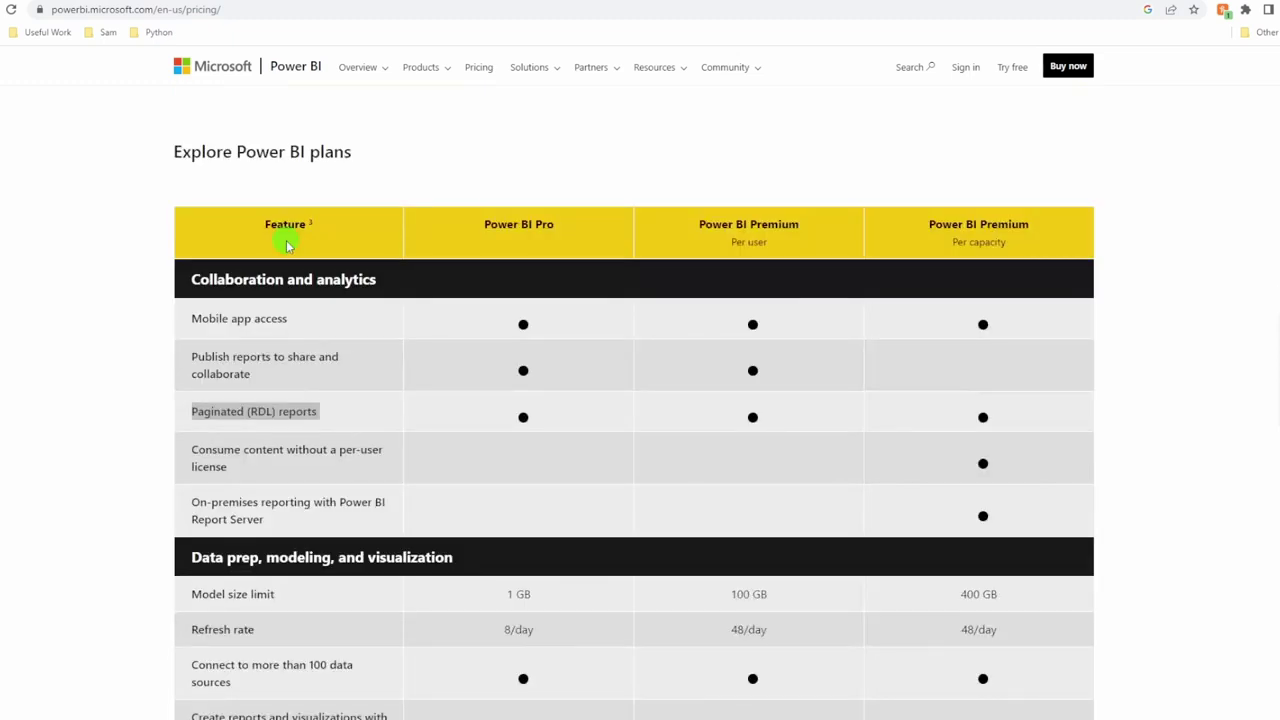
scroll(286, 240, "down", 1)
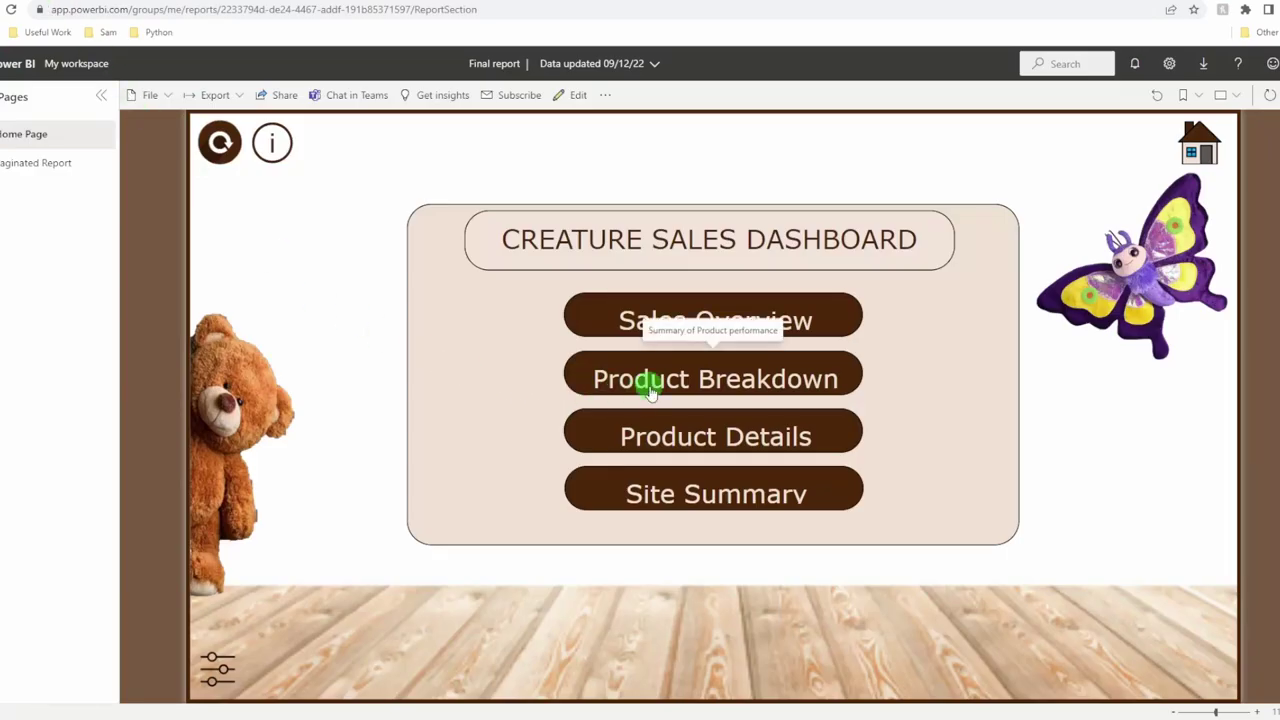
Look over the Product Breakdown page's chart options, then open the Paginated Report page
left_click(651, 391)
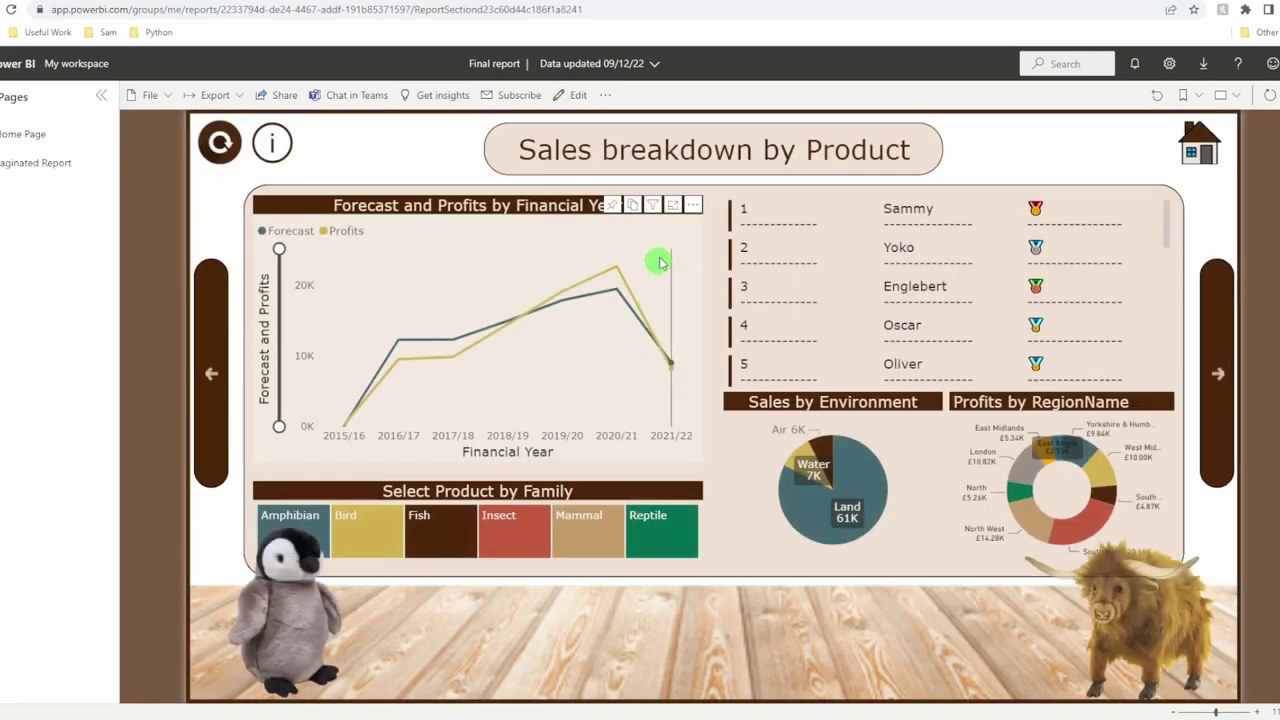
left_click(693, 204)
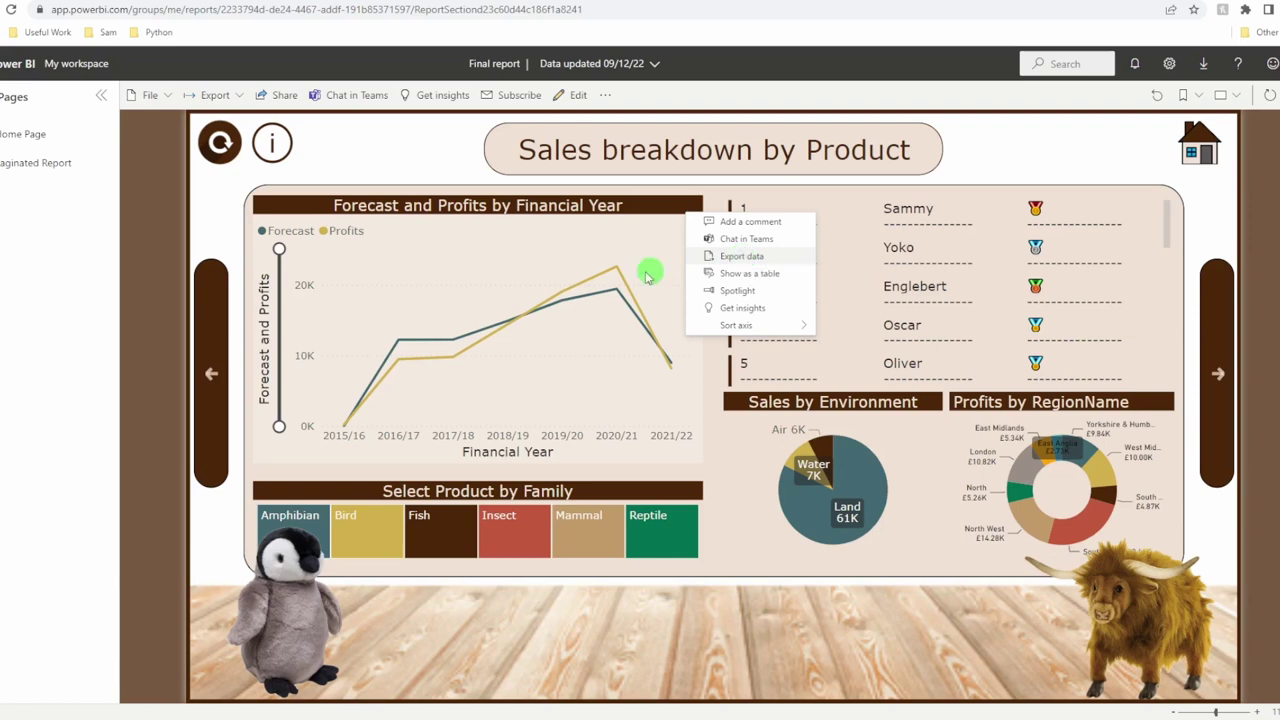
left_click(40, 165)
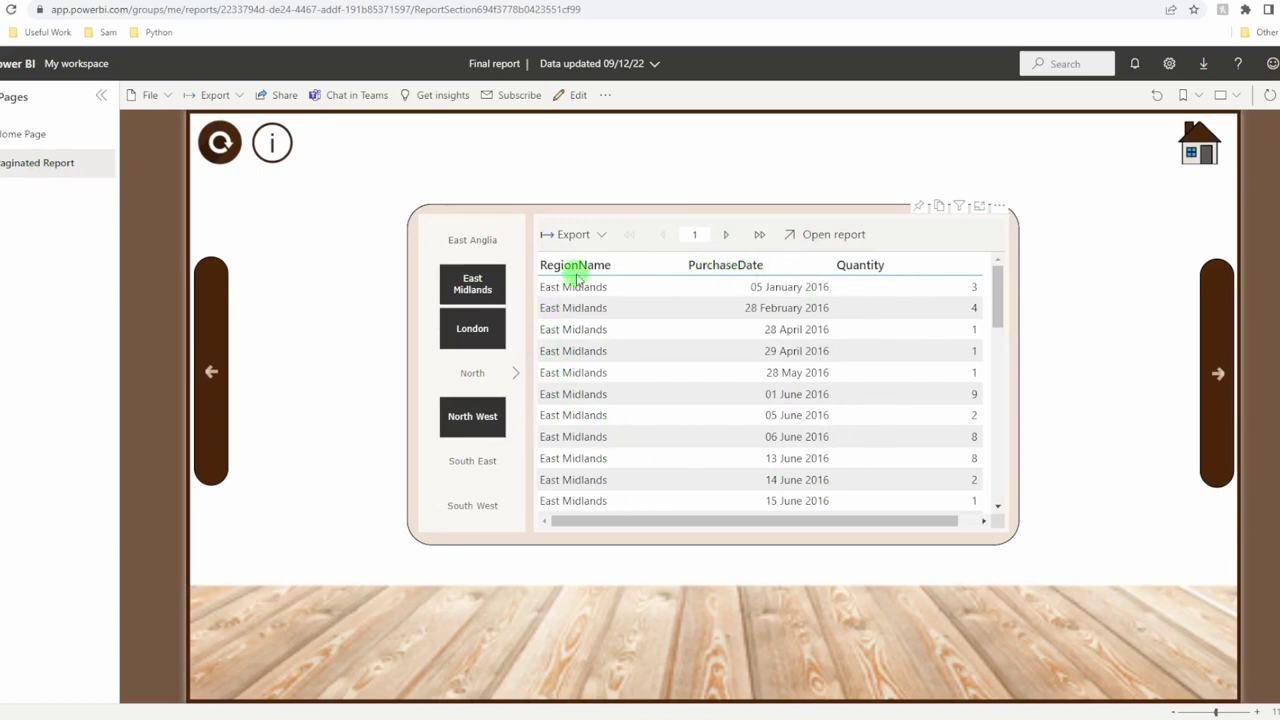
Check the visual's export formats, then return to the My workspace content list
left_click(595, 240)
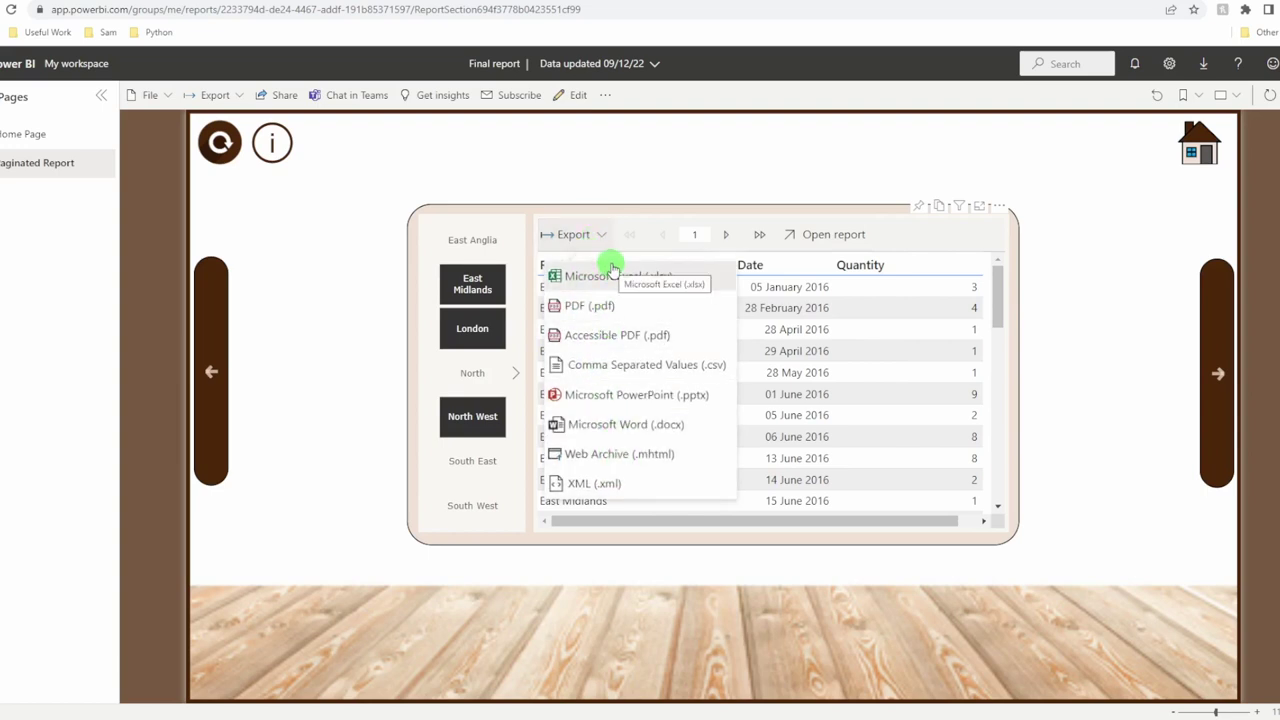
left_click(595, 240)
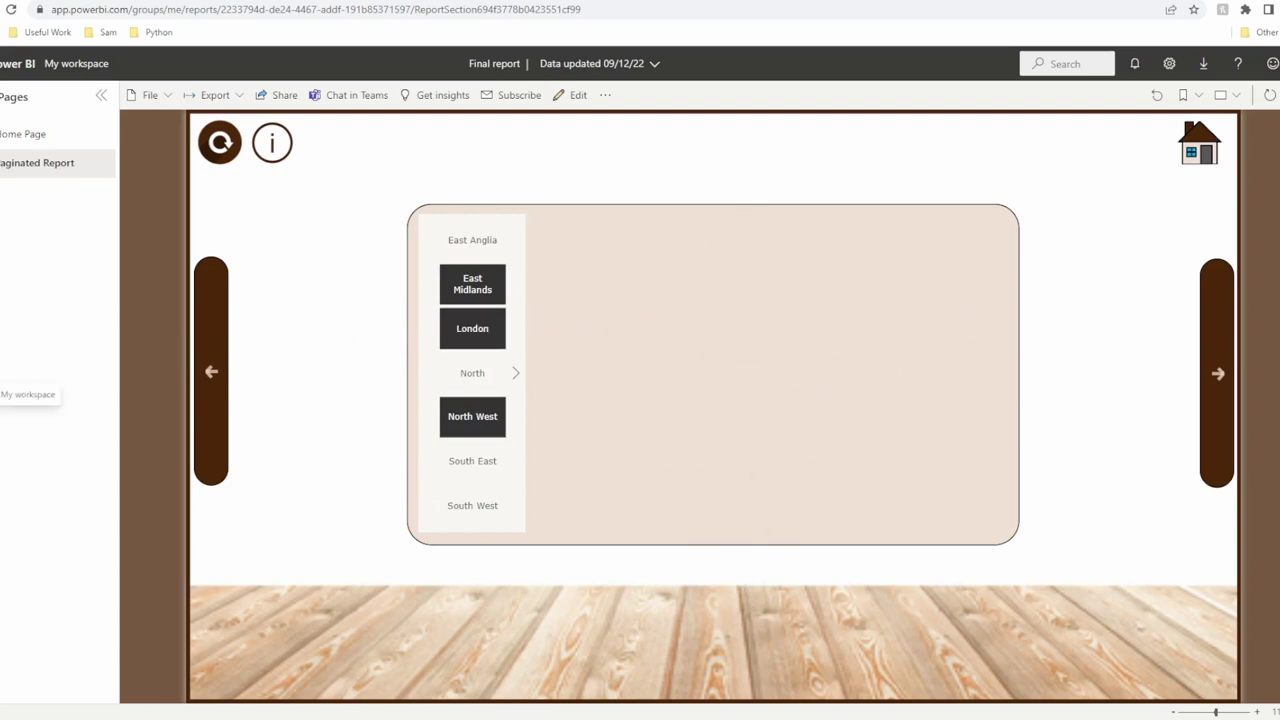
left_click(4, 384)
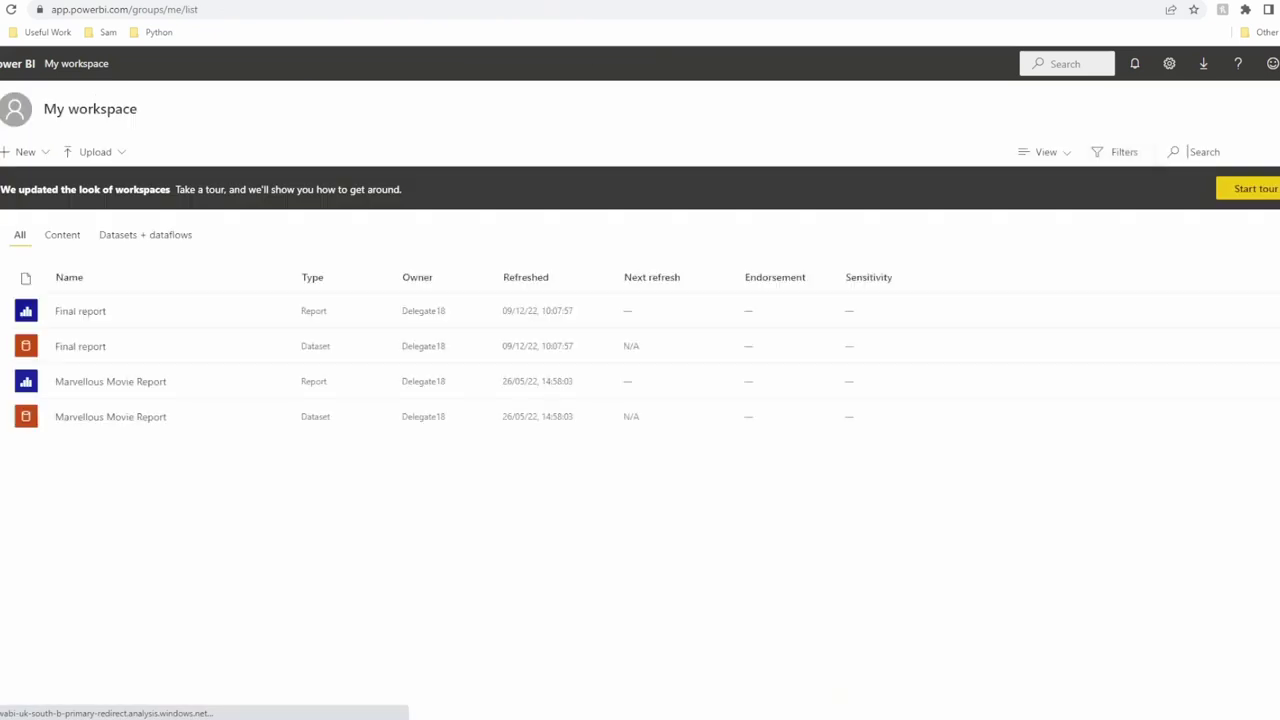
Open the Final report dataset and create a new report from it as a formatted table
left_click(79, 347)
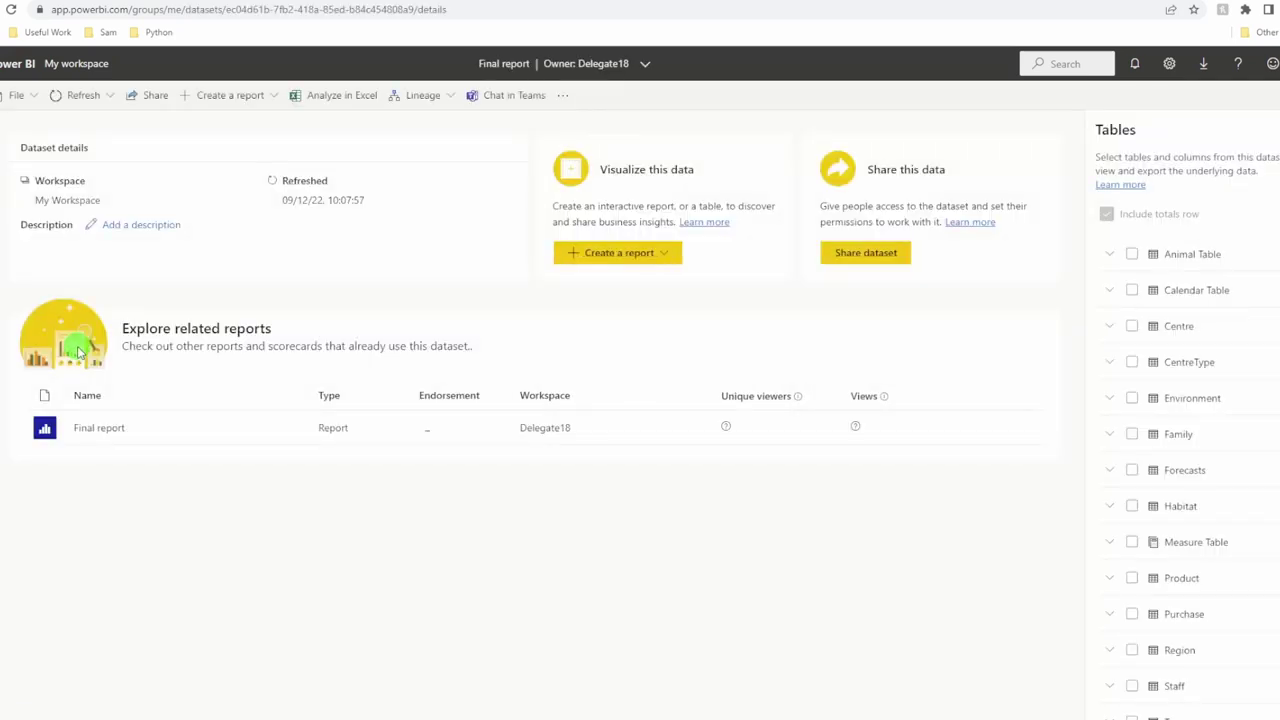
key("alt+Left")
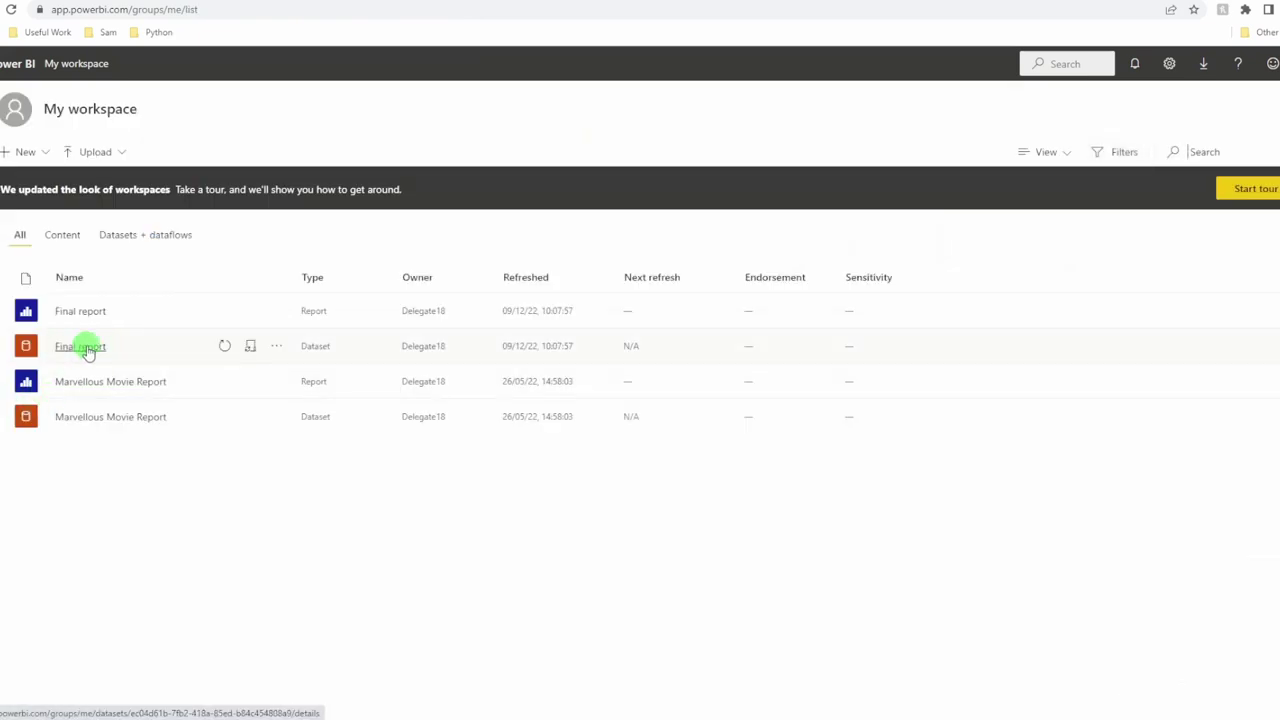
left_click(86, 348)
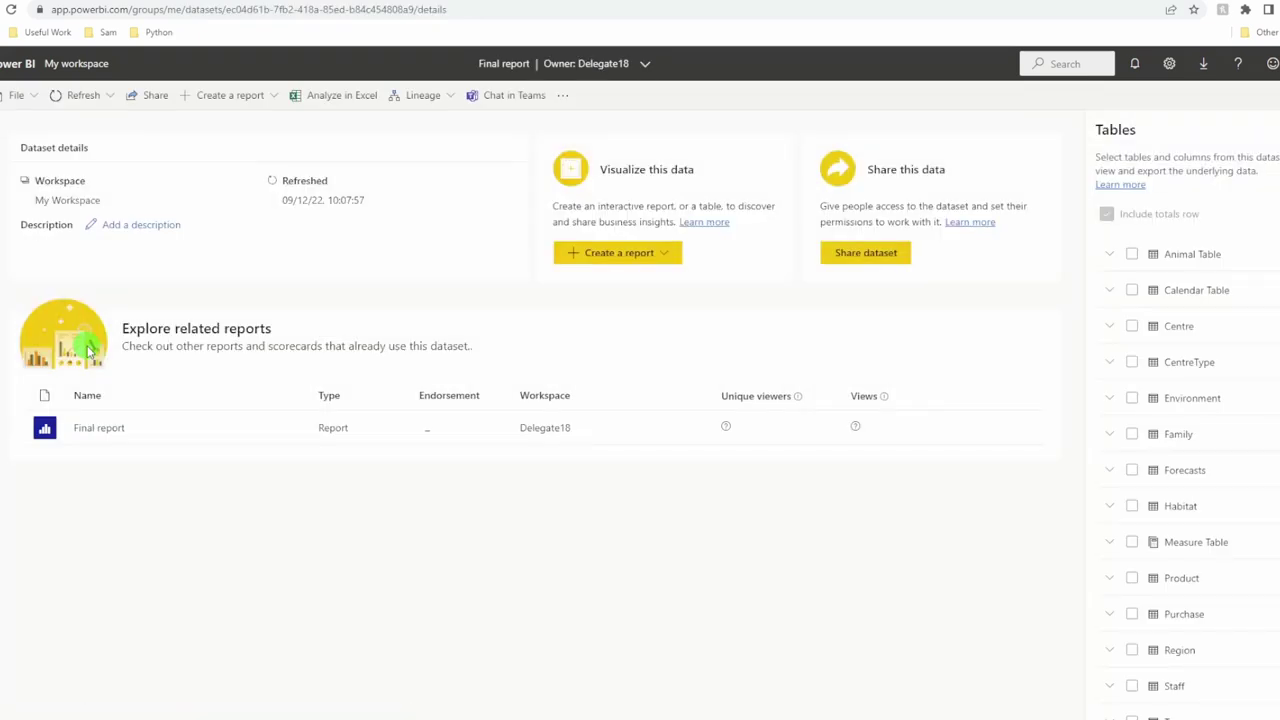
left_click(22, 96)
left_click(22, 96)
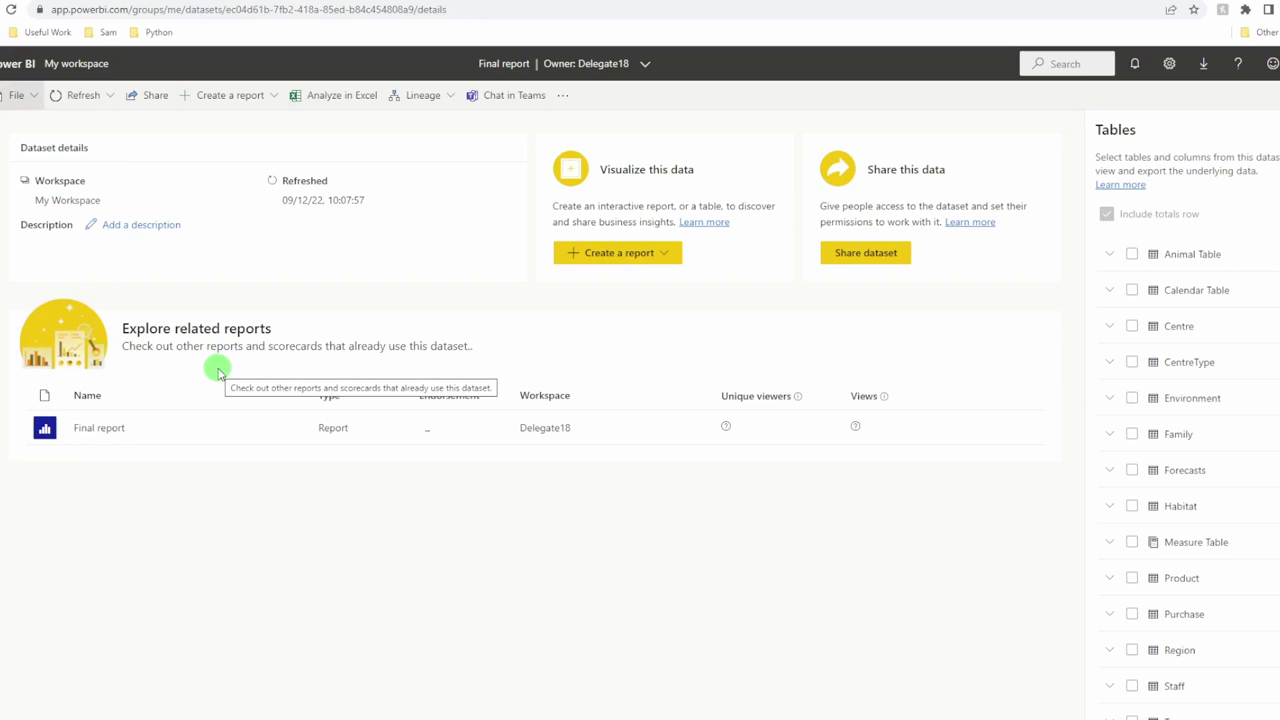
left_click(268, 96)
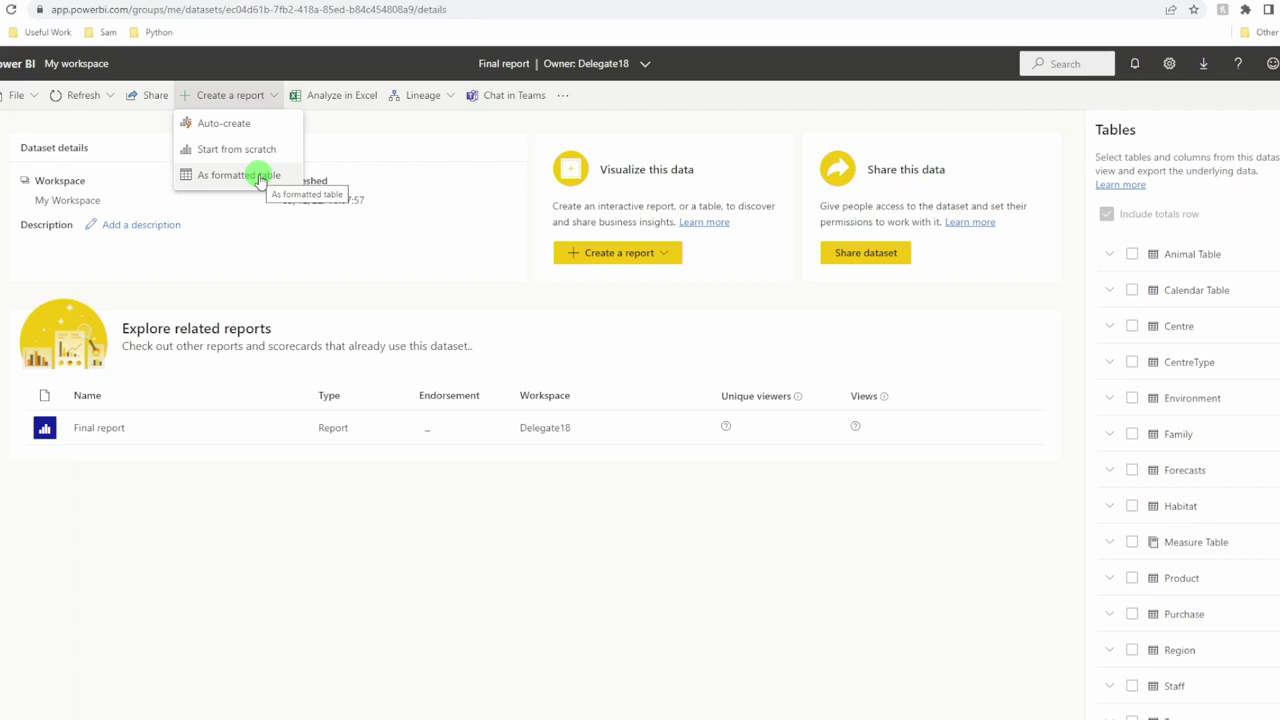
left_click(259, 176)
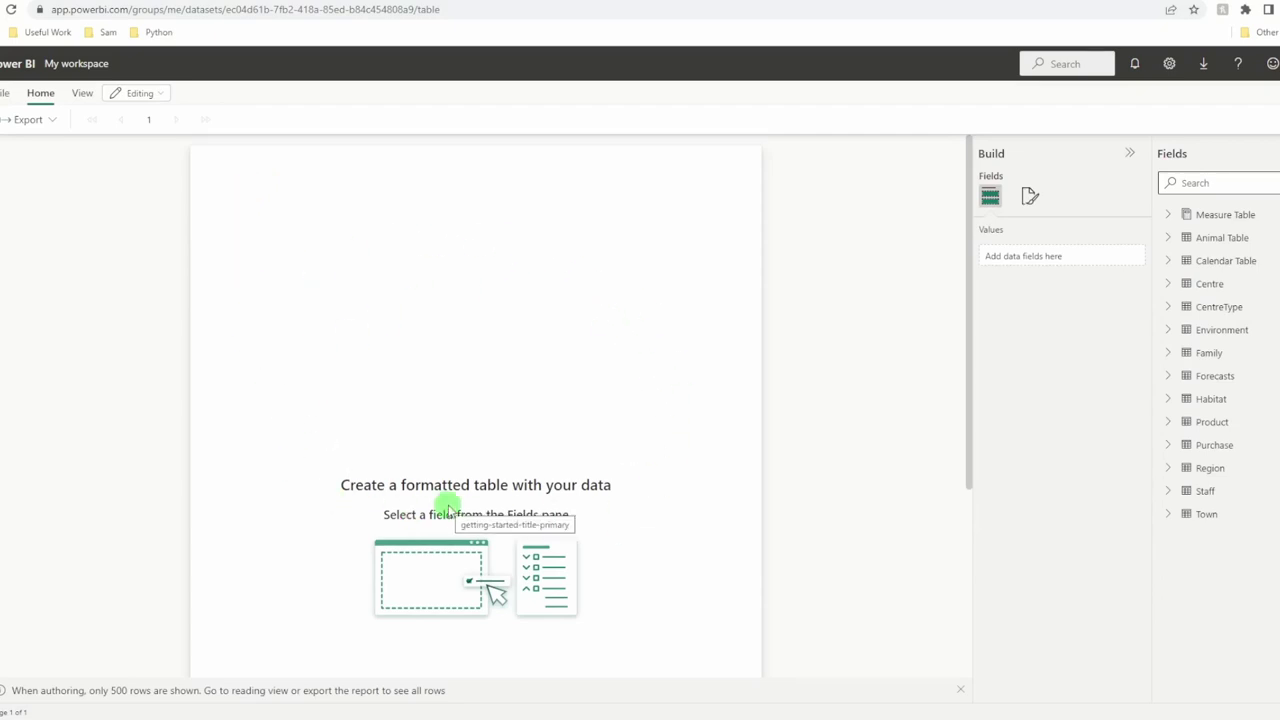
Add Region's RegionName and Purchase's PurchaseDate and Quantity columns to the table, then start saving
left_click(1169, 470)
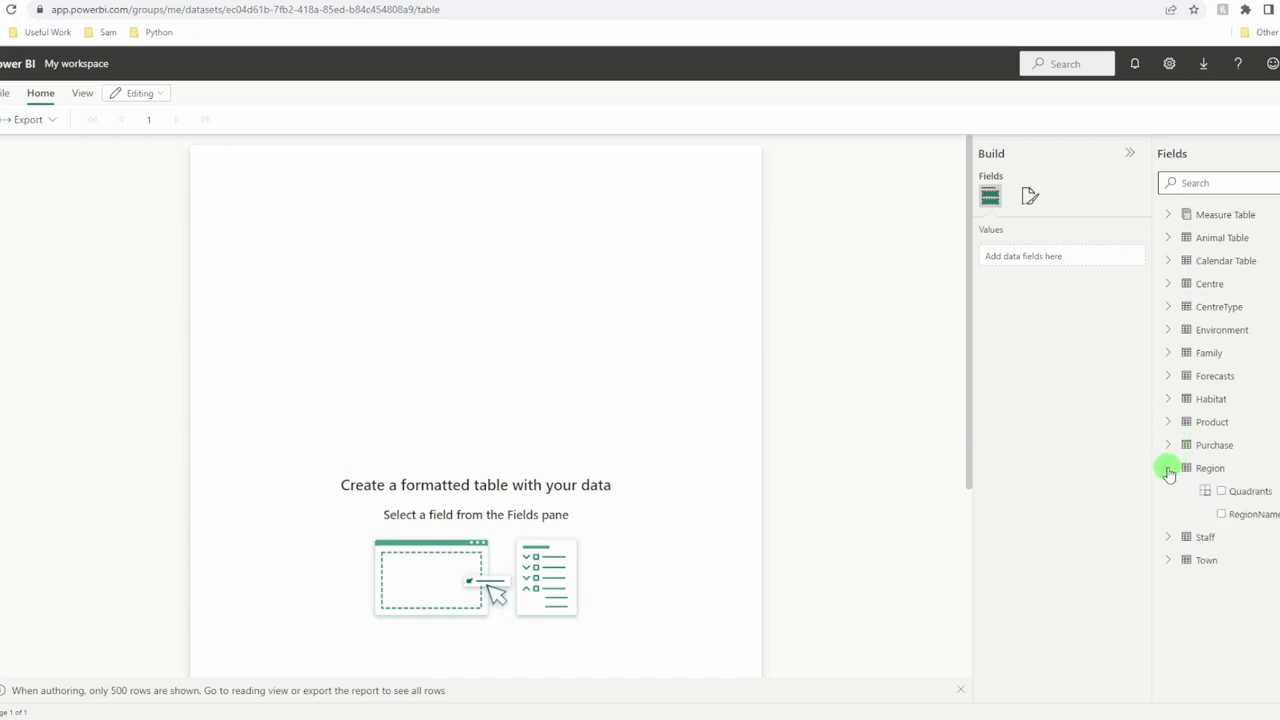
left_click(1222, 514)
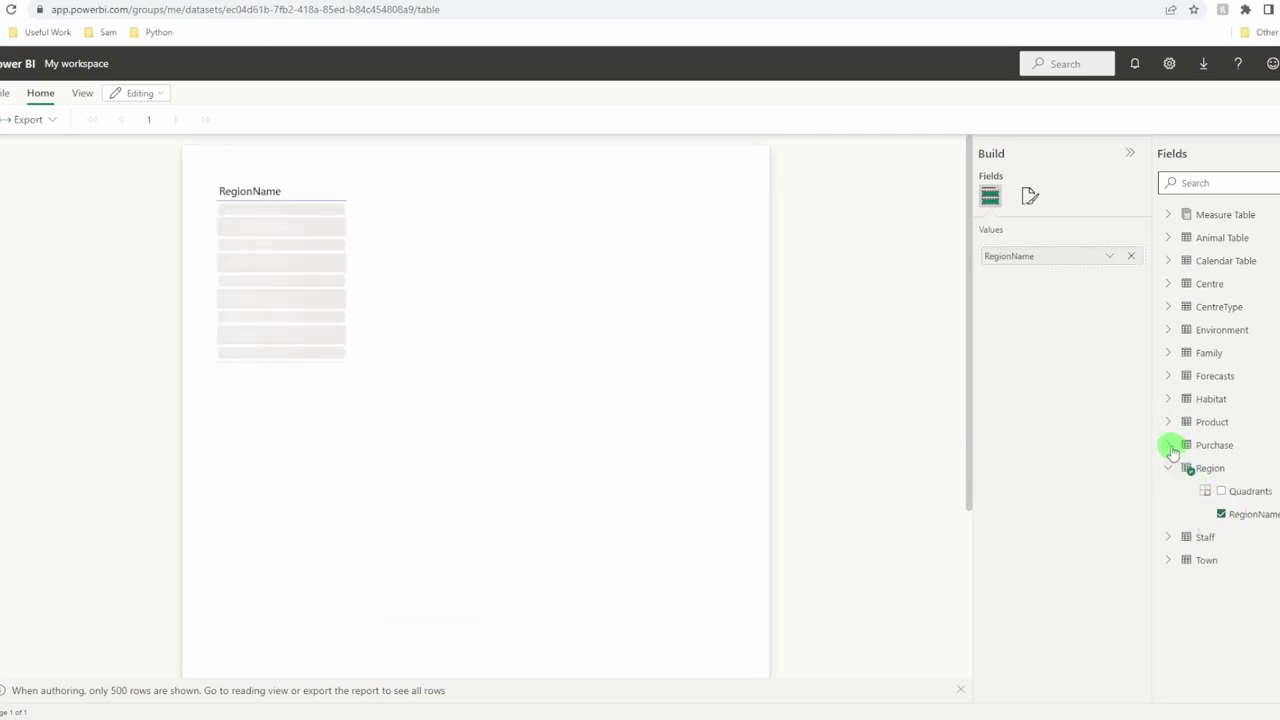
left_click(1171, 449)
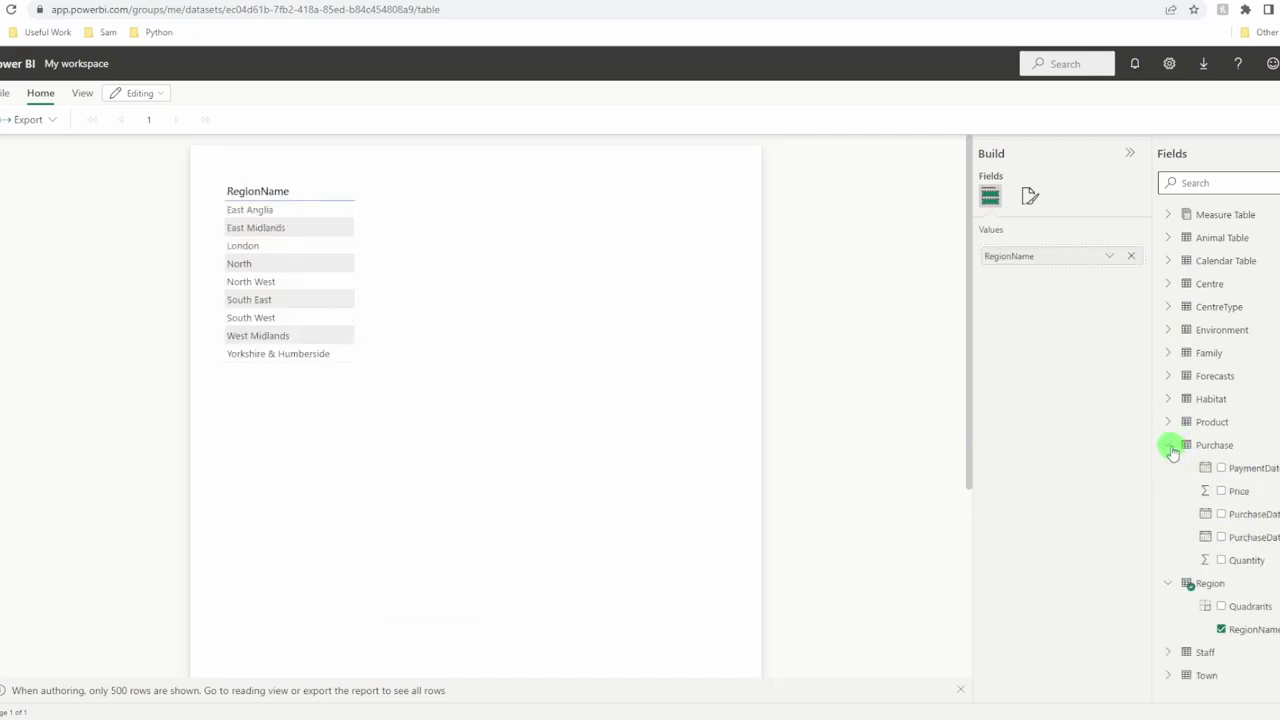
left_click(1221, 515)
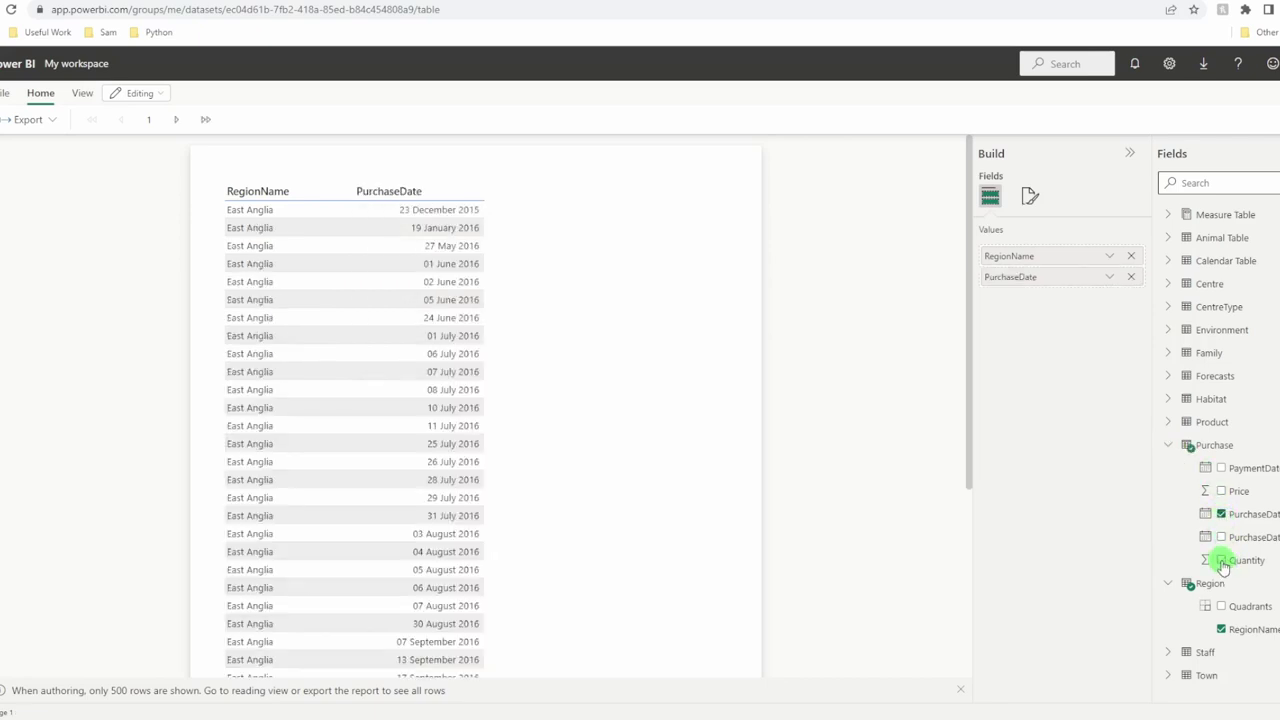
left_click(1221, 561)
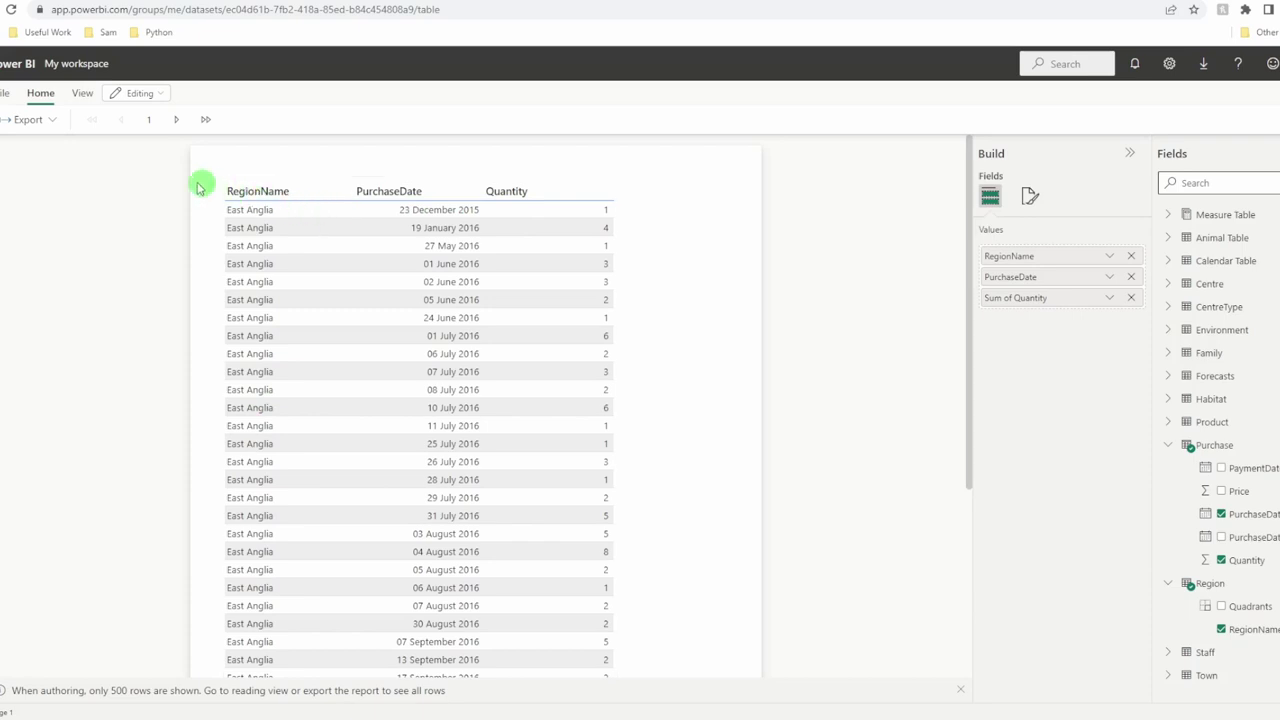
left_click(10, 93)
left_click(9, 121)
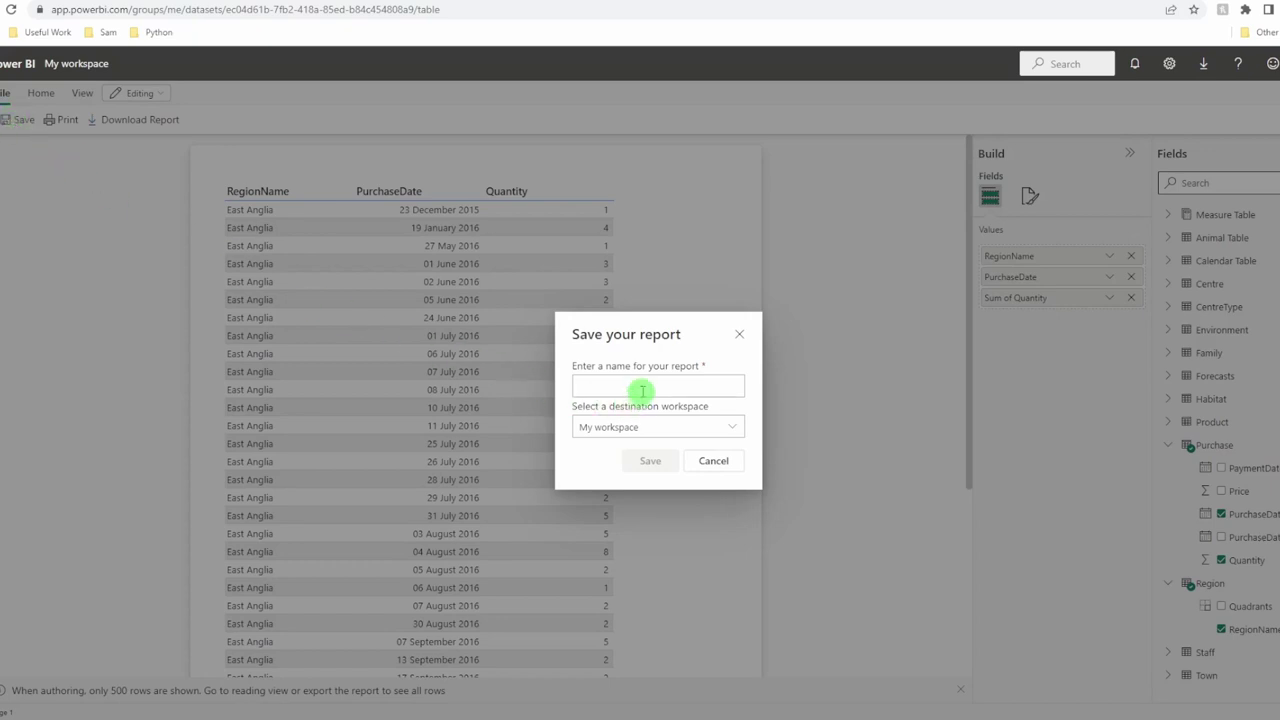
Save the table as 'Paginated Report' in My workspace and return to the workspace list
type("Paginated Report")
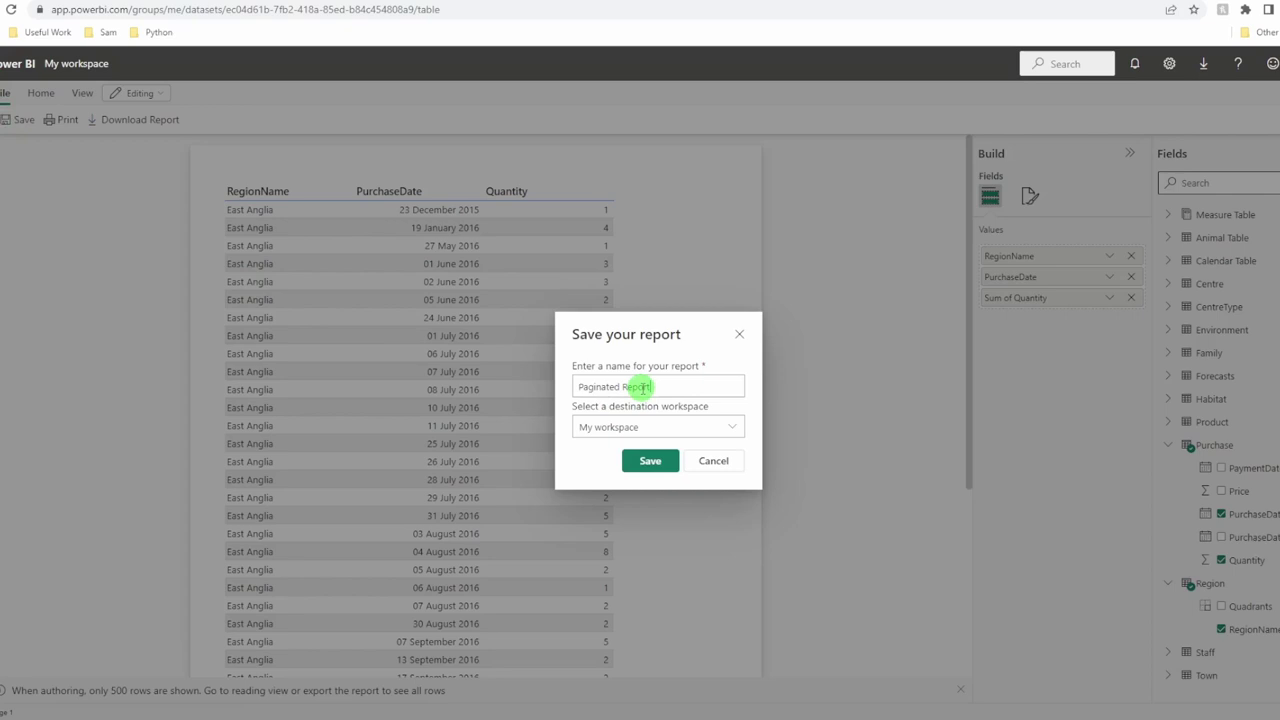
left_click(645, 465)
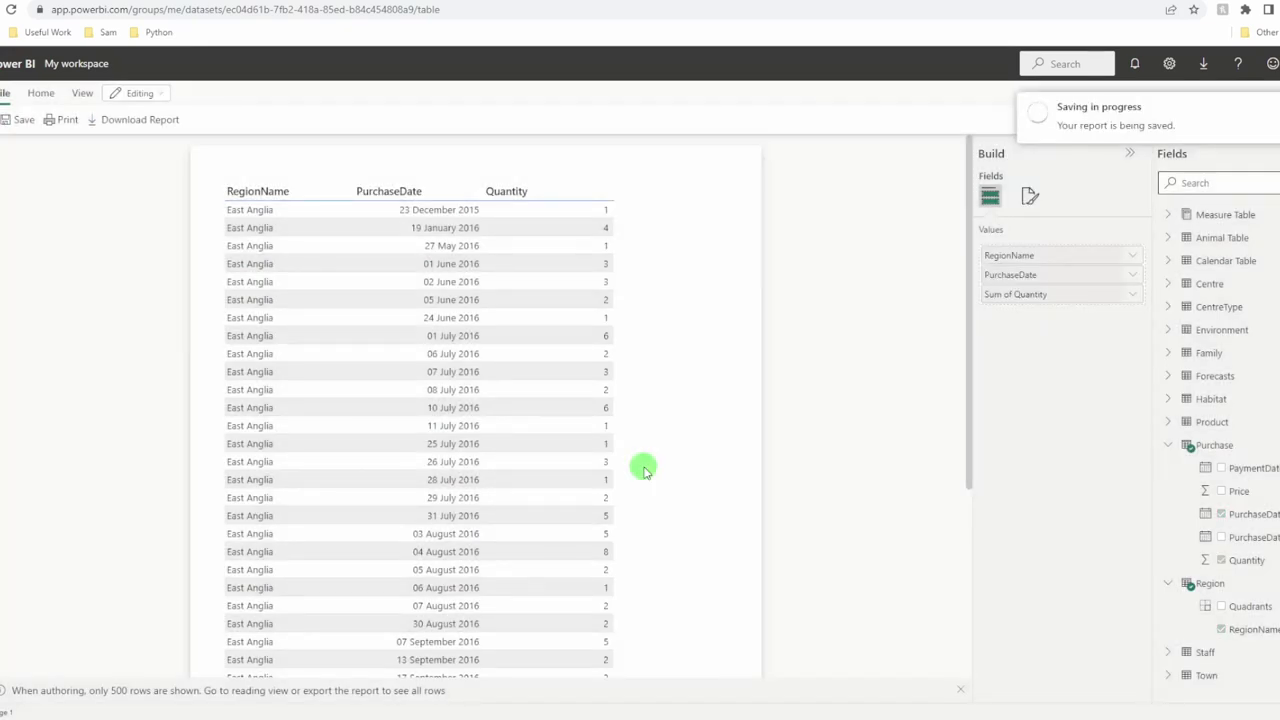
left_click(2, 394)
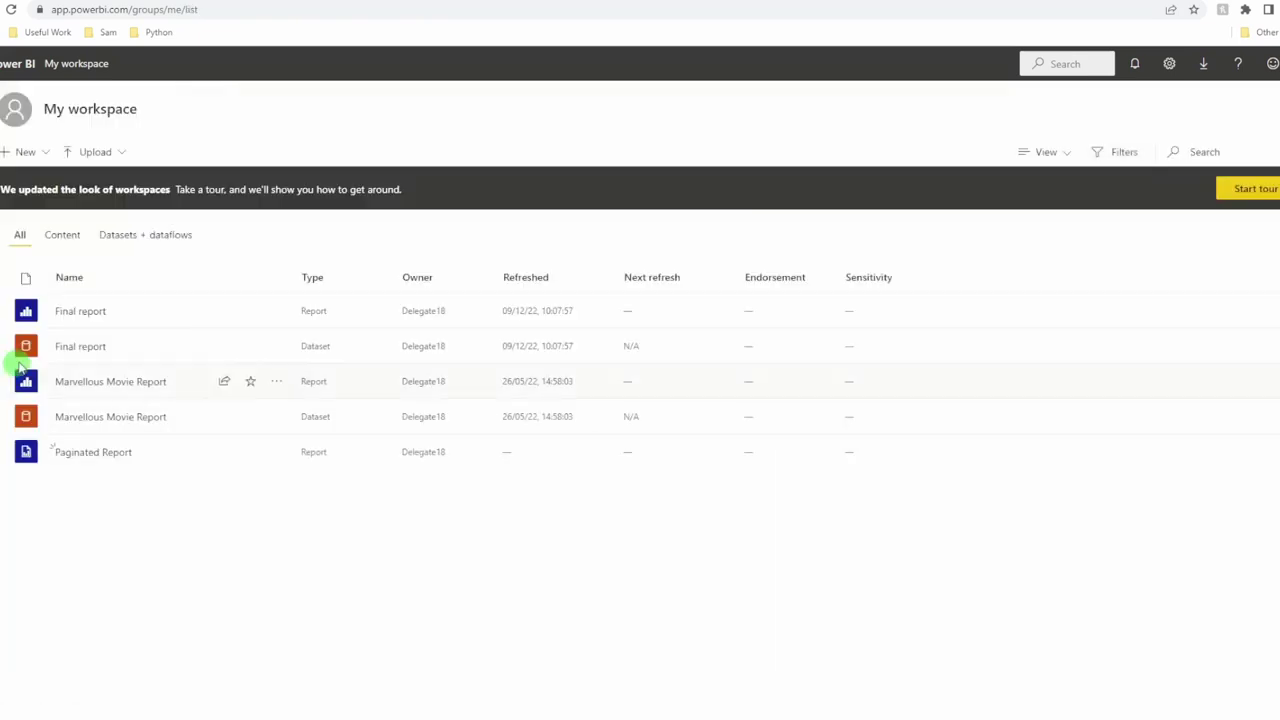
Edit Final report and add a paginated report visual filling the box beside the region selector
left_click(79, 312)
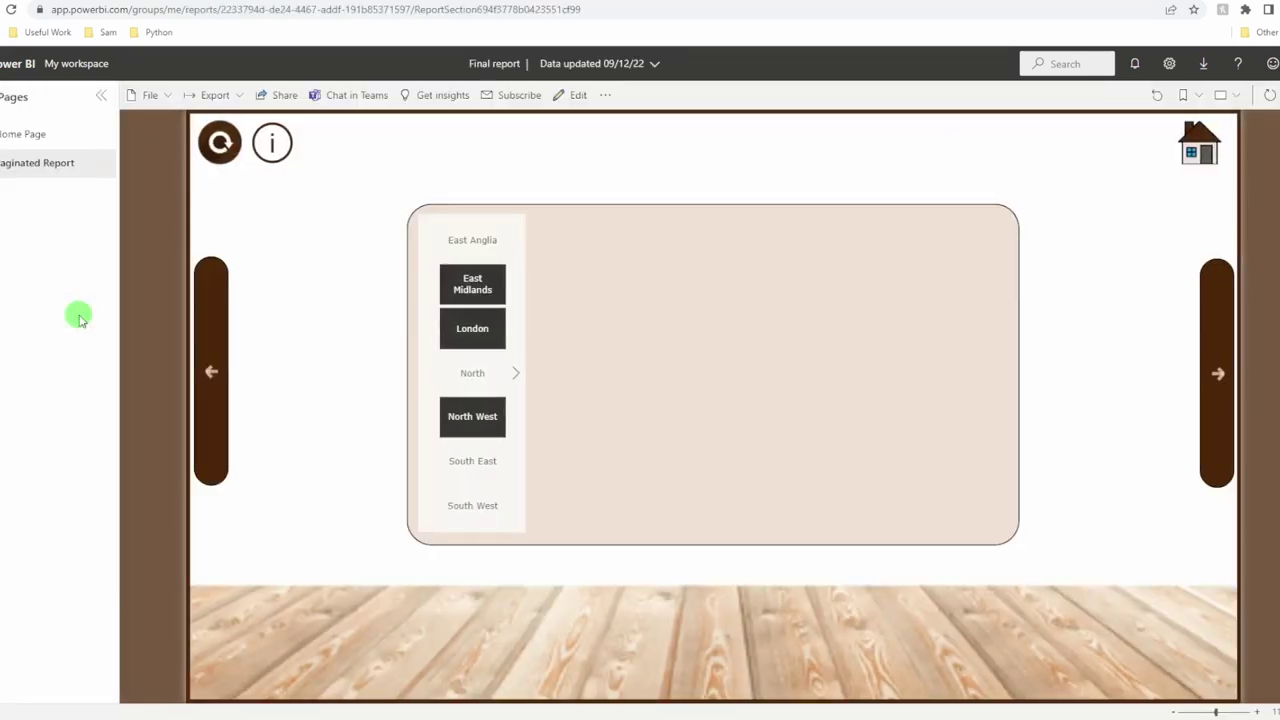
left_click(570, 99)
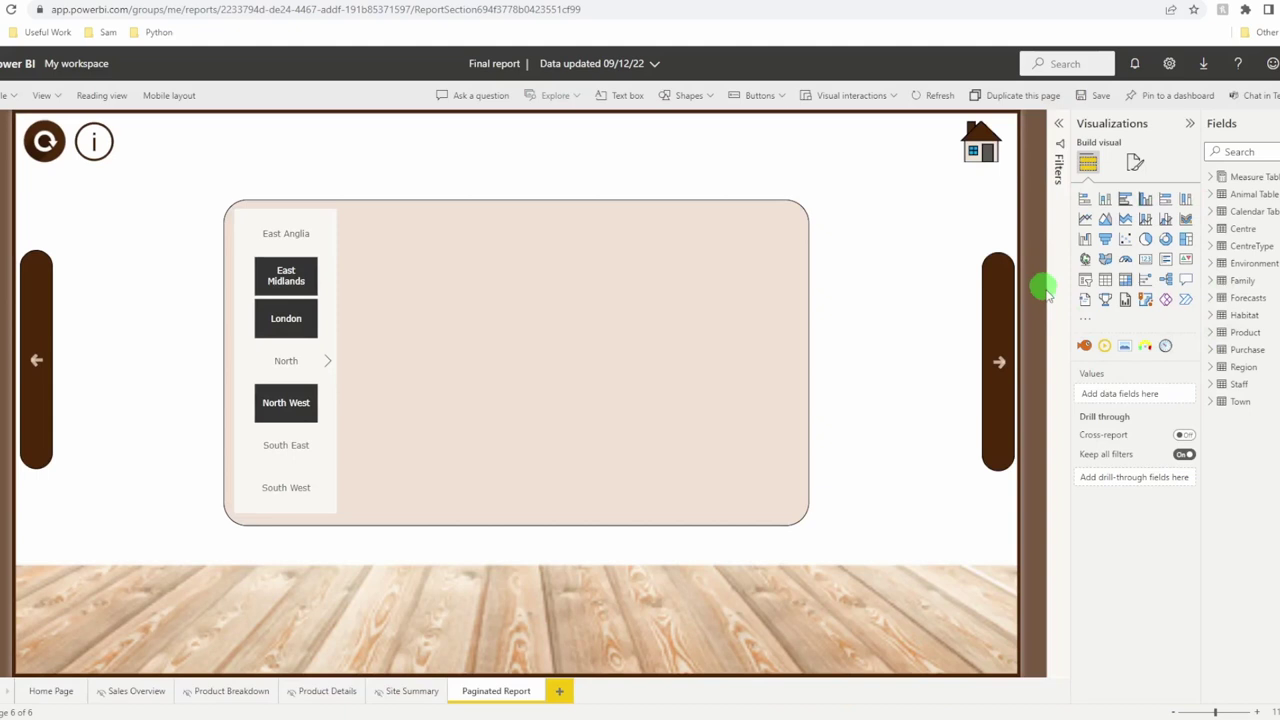
left_click(1126, 302)
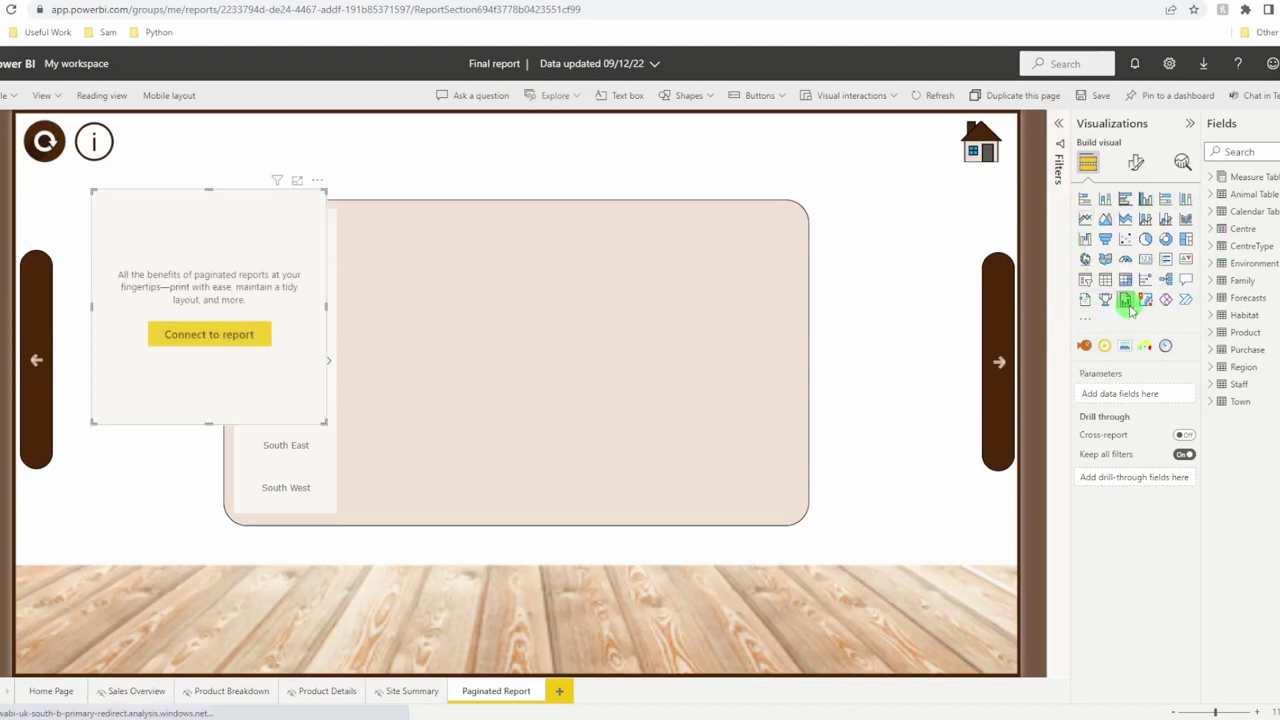
left_click_drag(234, 229, 493, 257)
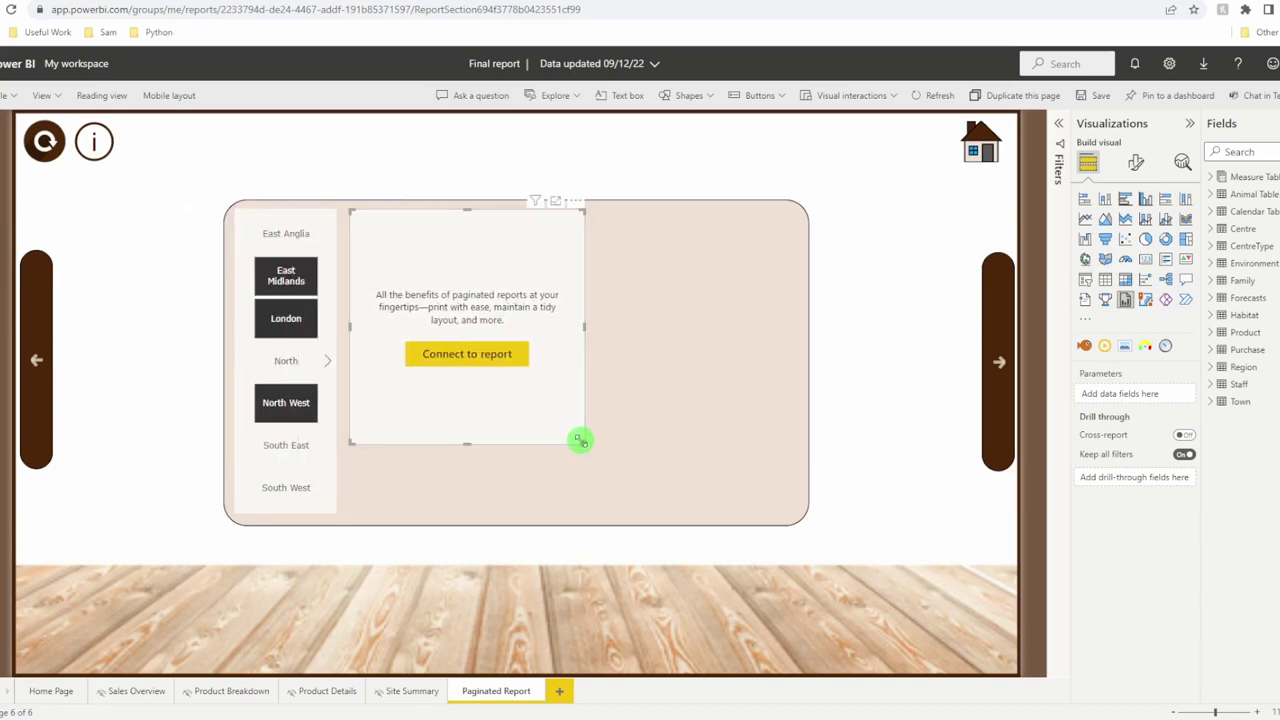
left_click_drag(583, 440, 789, 511)
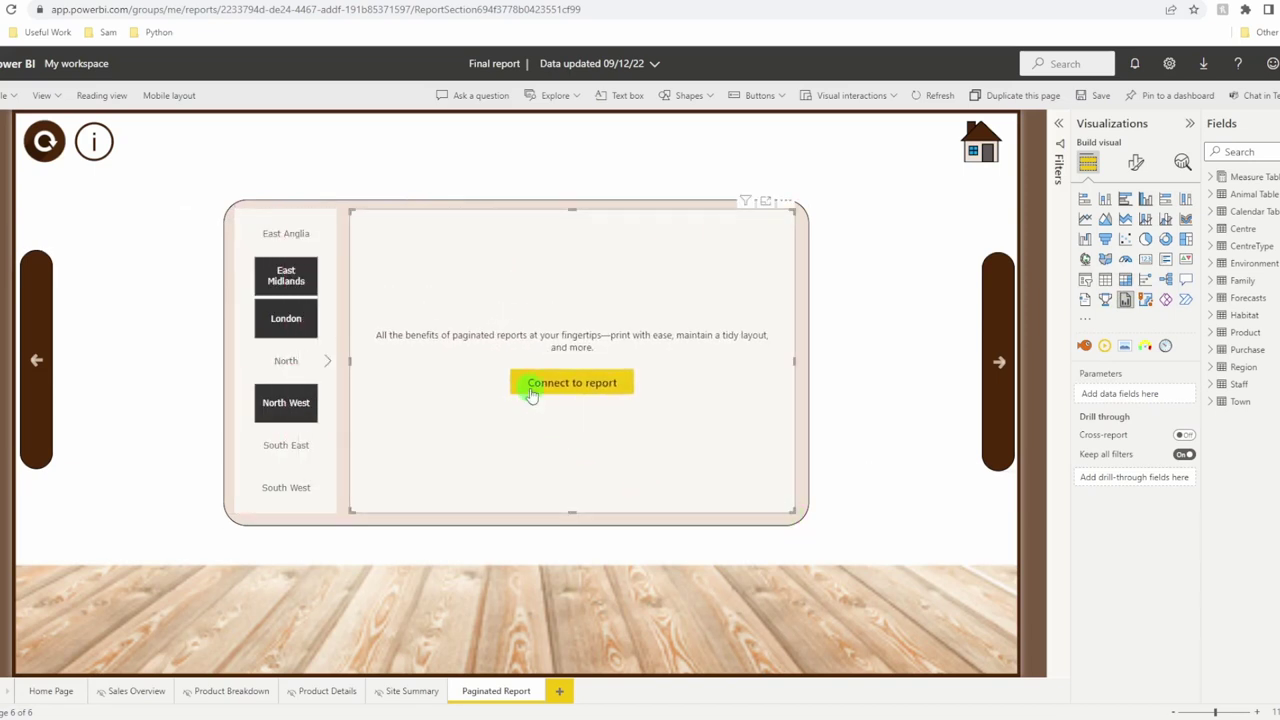
left_click(586, 386)
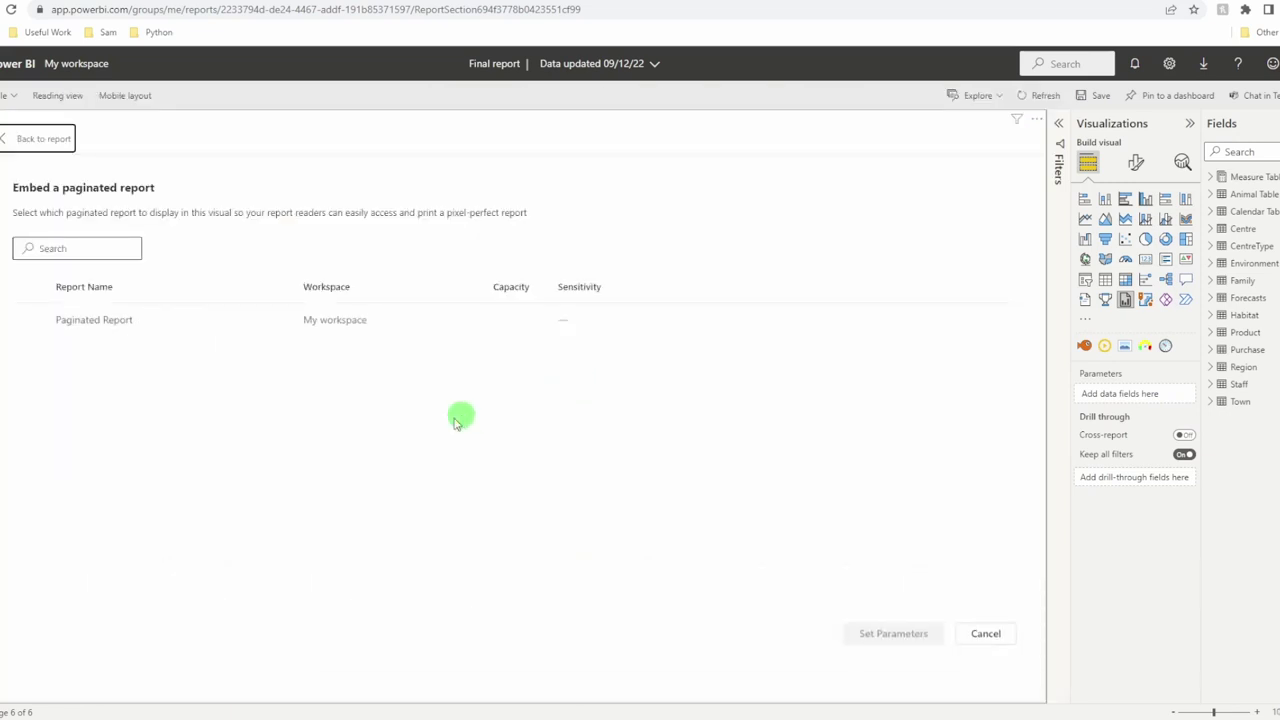
Embed 'Paginated Report' in the visual and display its RegionName, PurchaseDate and Quantity table
left_click(30, 322)
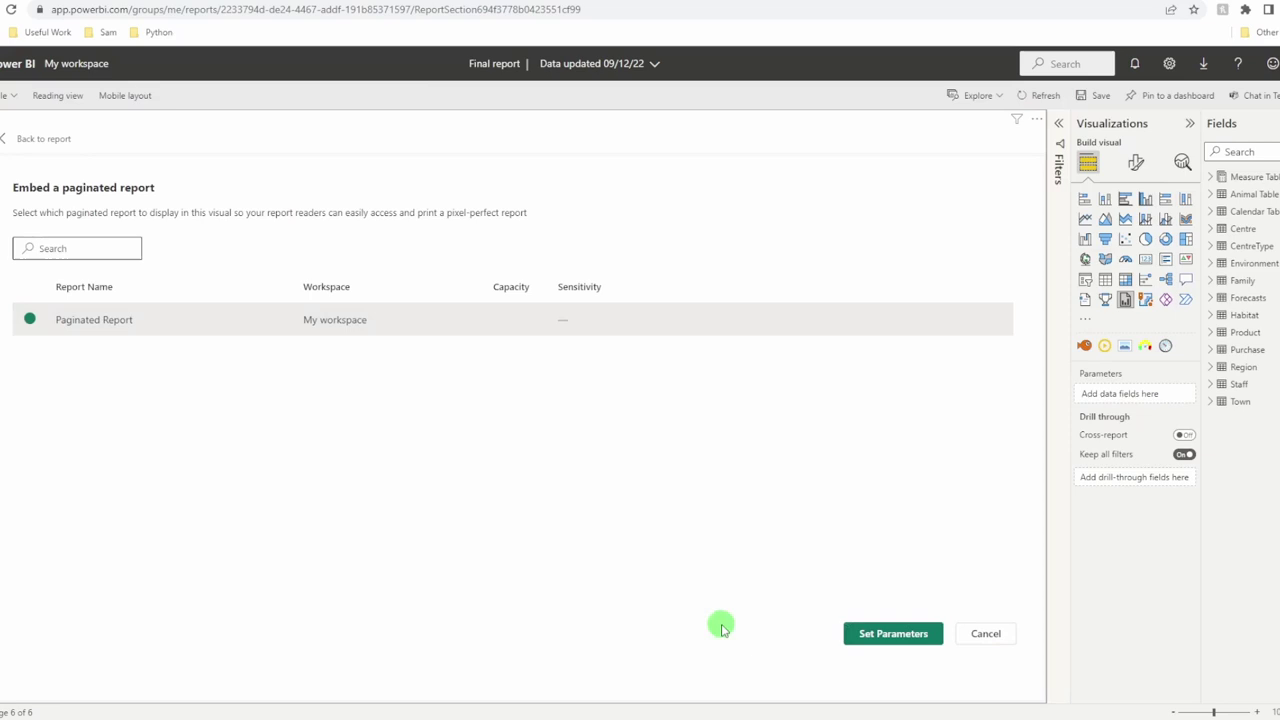
left_click(908, 634)
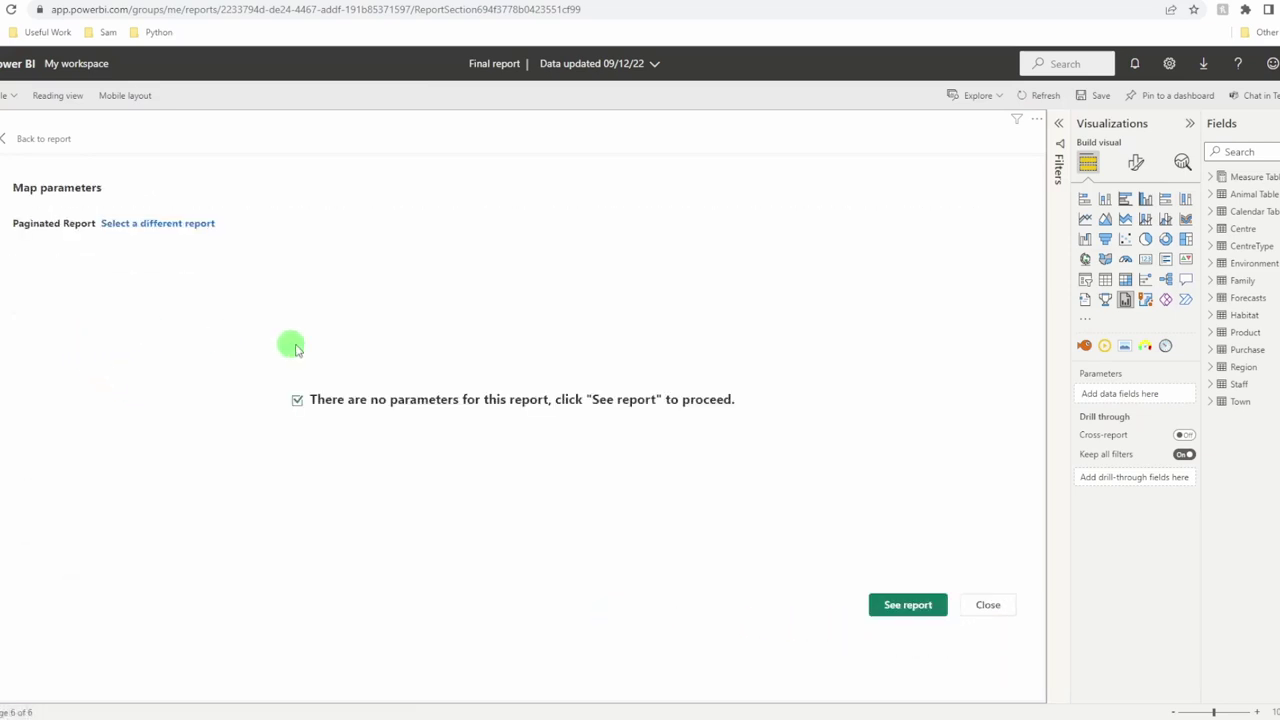
left_click(905, 605)
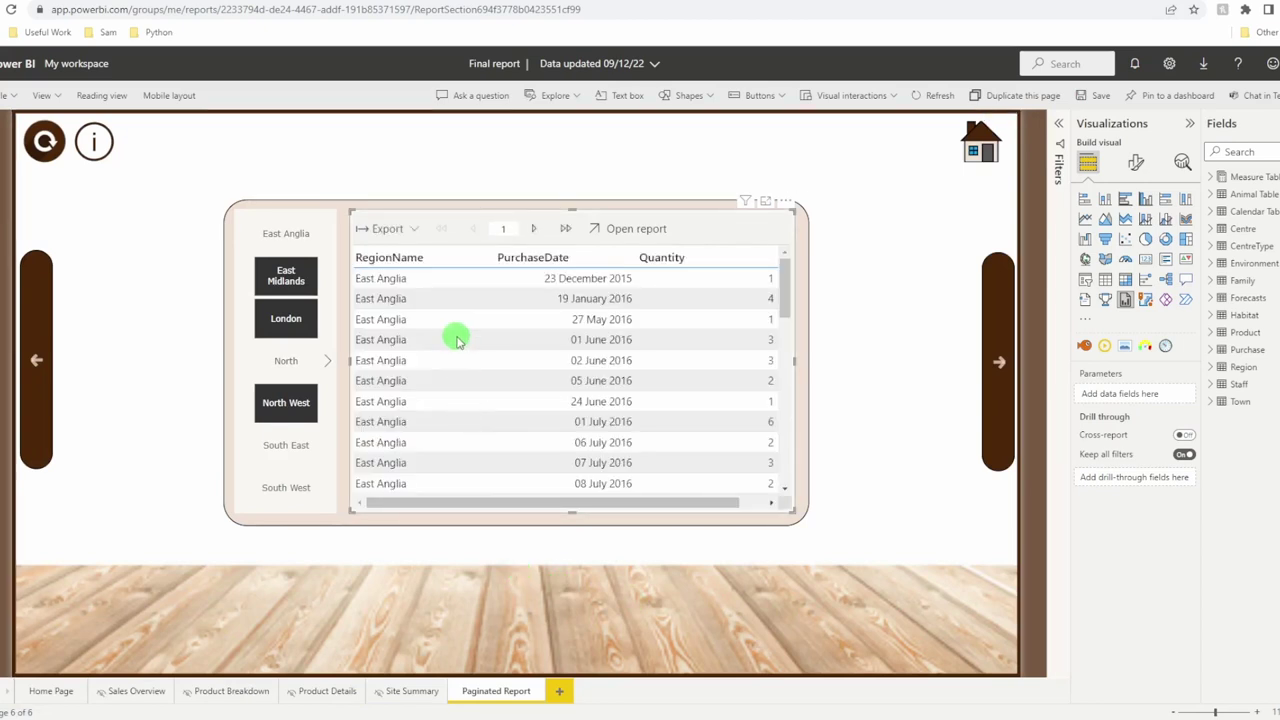
Look over the visual's available export file formats
scroll(457, 343, "down", 10)
scroll(457, 349, "up", 10)
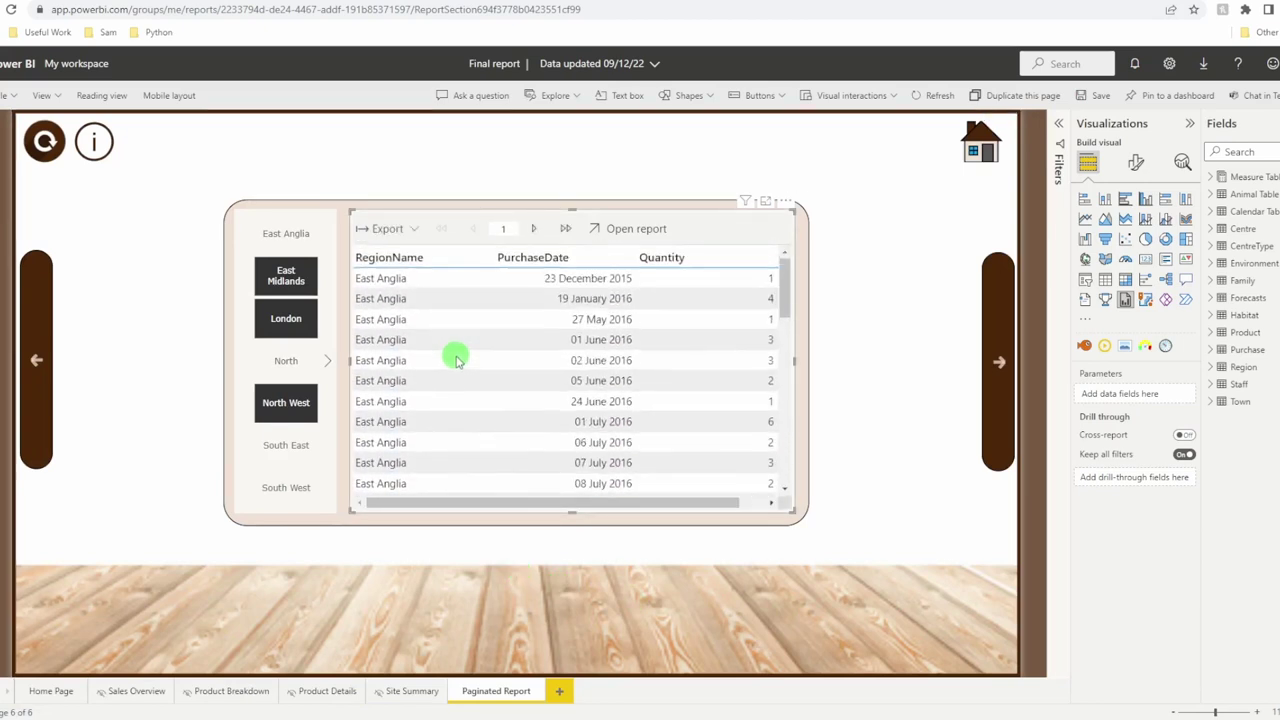
left_click(403, 231)
Deselect East Midlands and London in the region slicer, then save the report on leaving
left_click(286, 280)
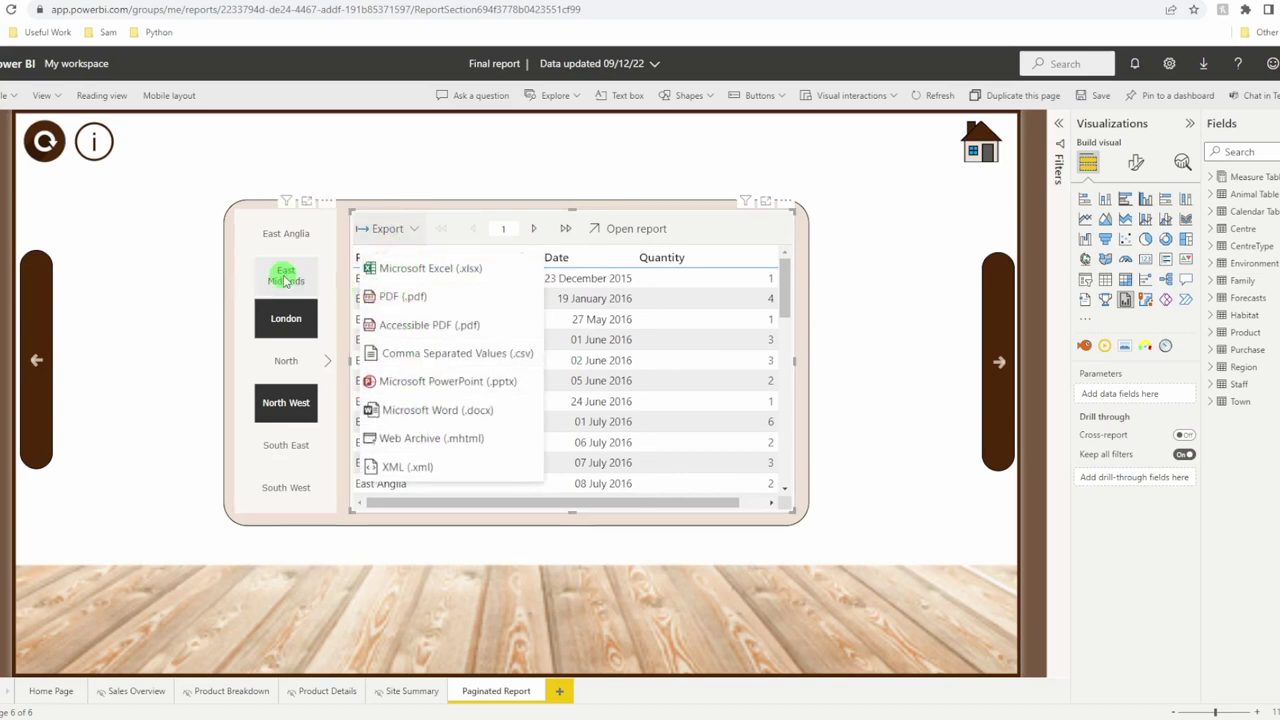
left_click(288, 324)
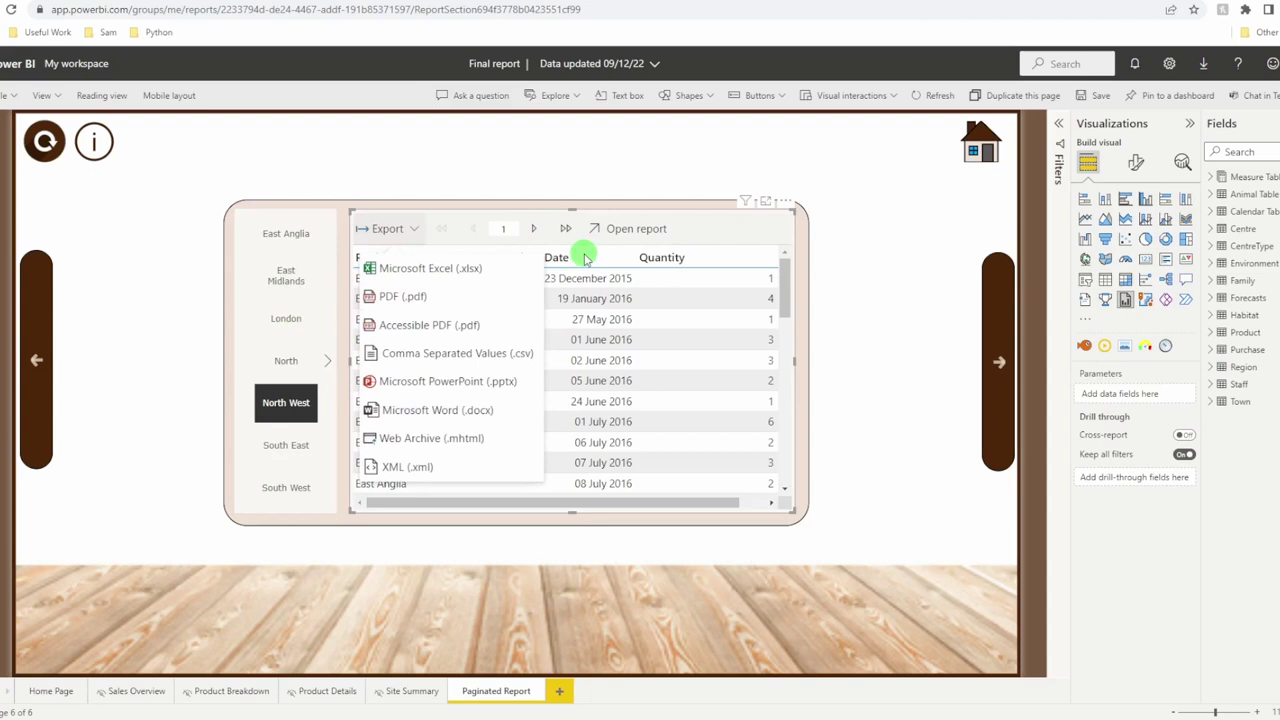
left_click(349, 212)
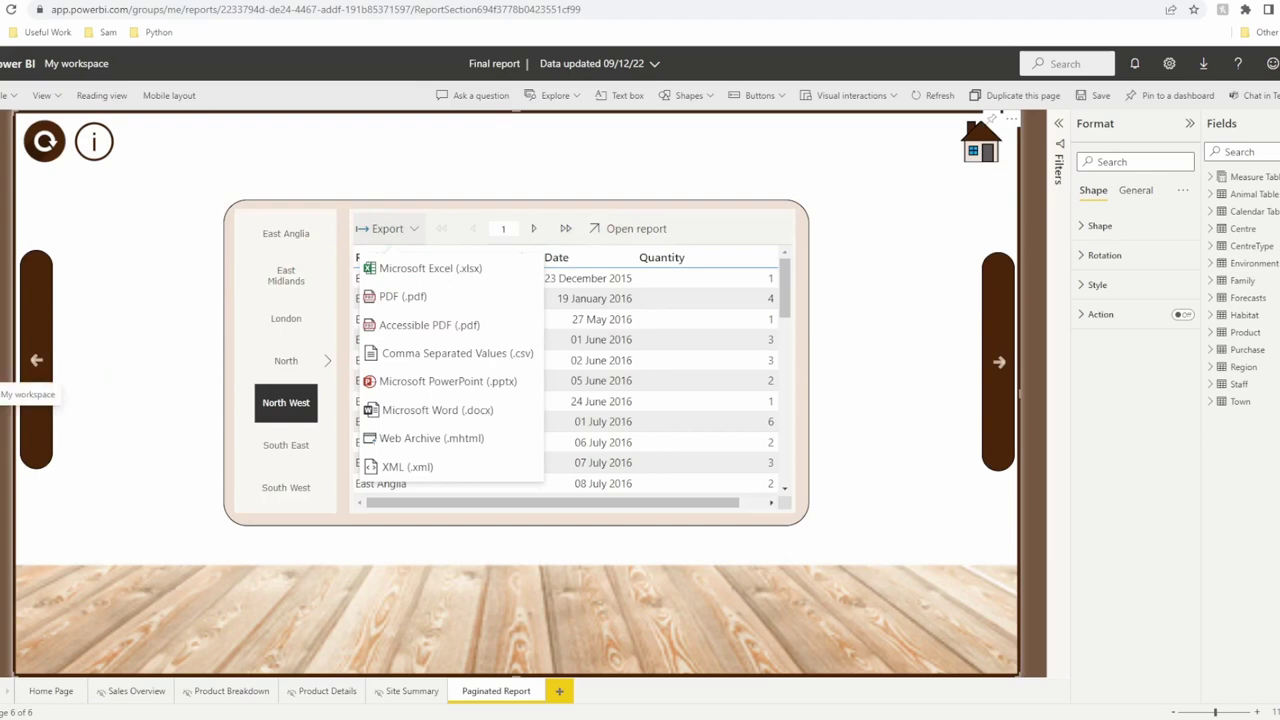
left_click(5, 394)
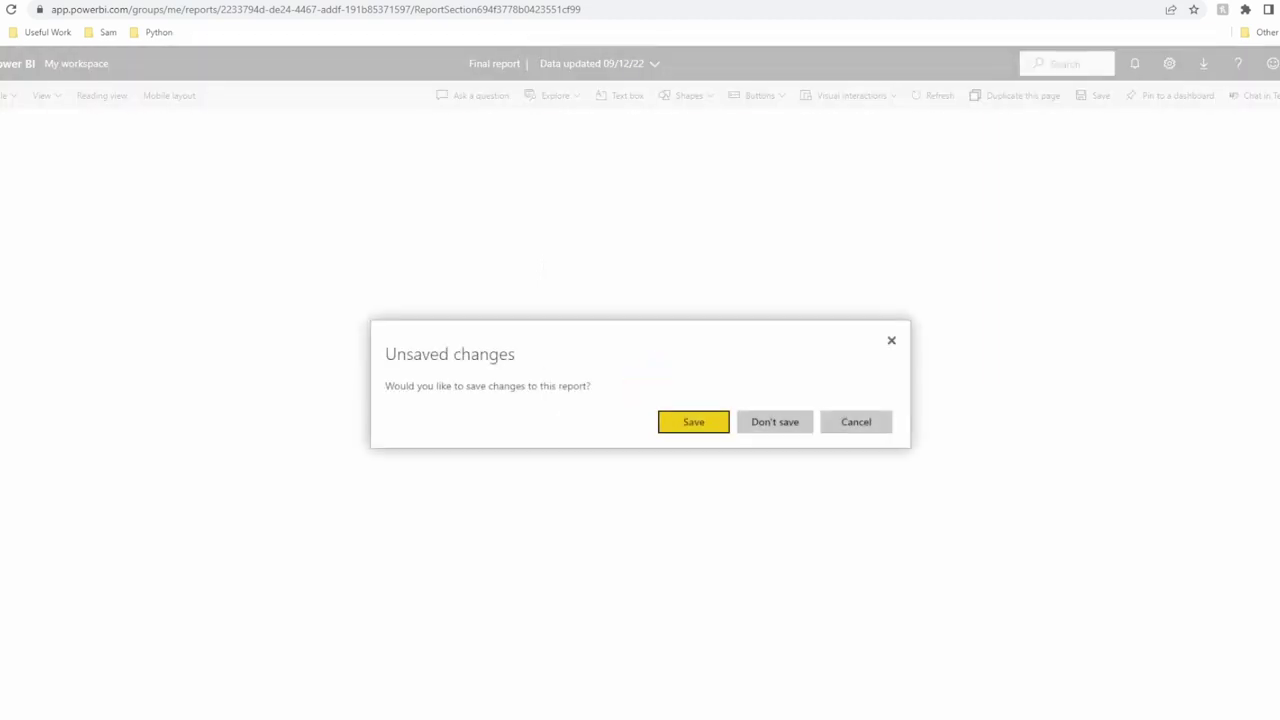
left_click(700, 422)
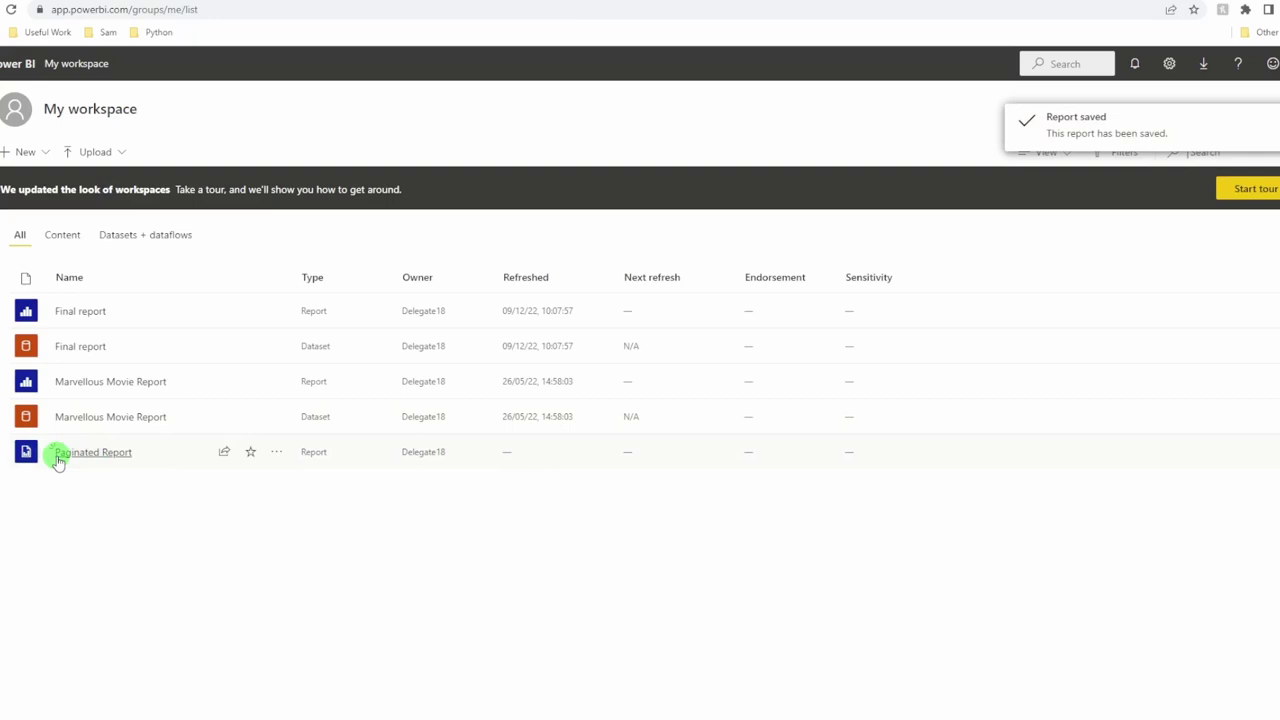
Open 'Paginated Report' in Power BI Report Builder from its More options menu
left_click(280, 456)
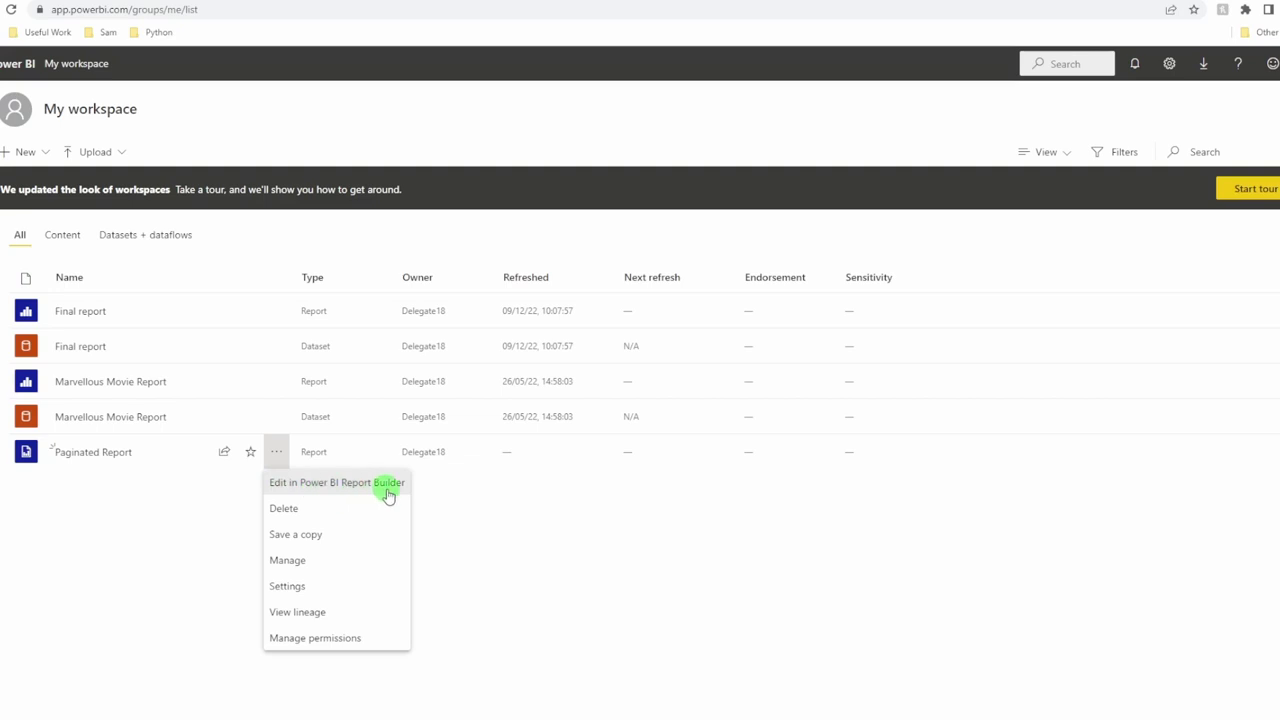
left_click(331, 485)
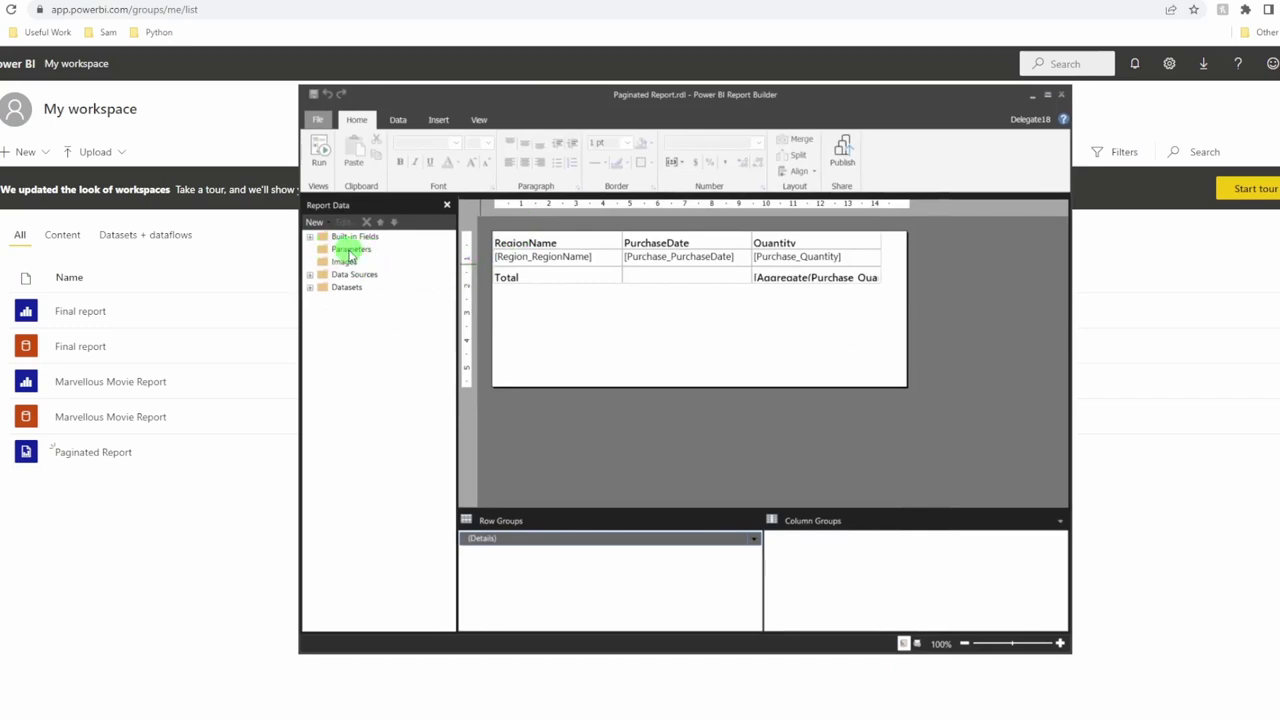
Add a new hidden text report parameter named Region
right_click(350, 255)
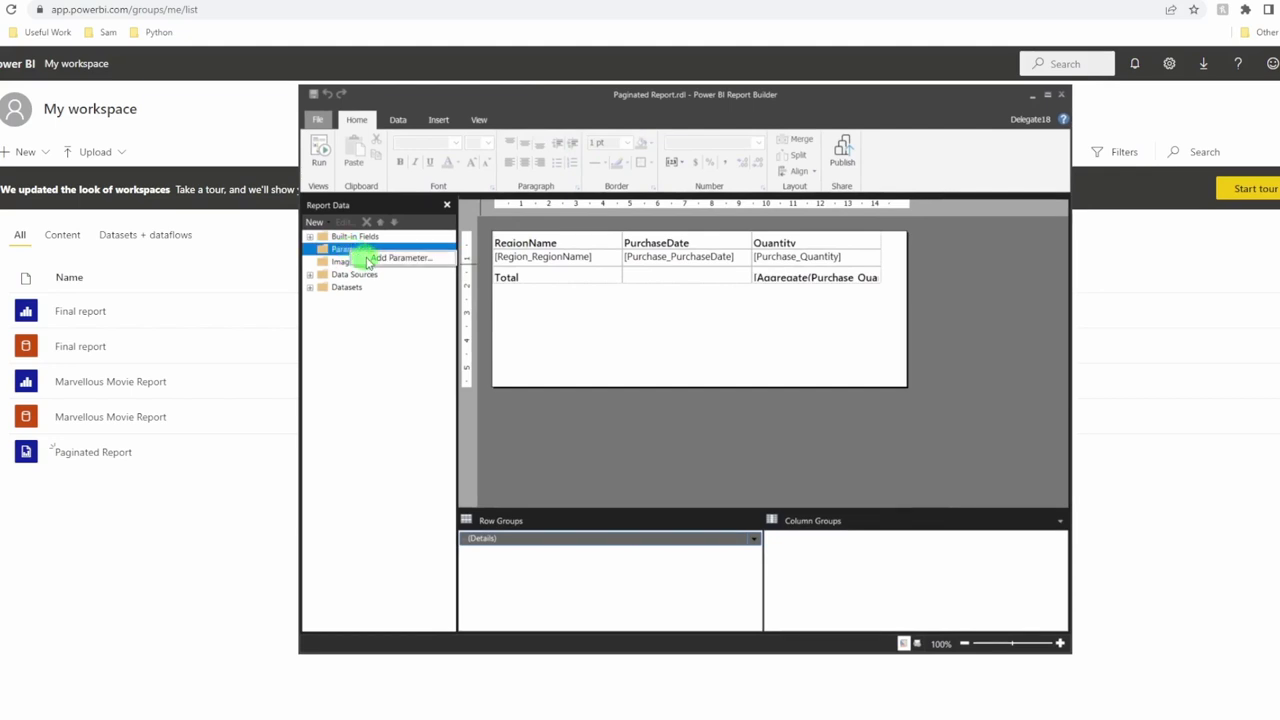
left_click(385, 258)
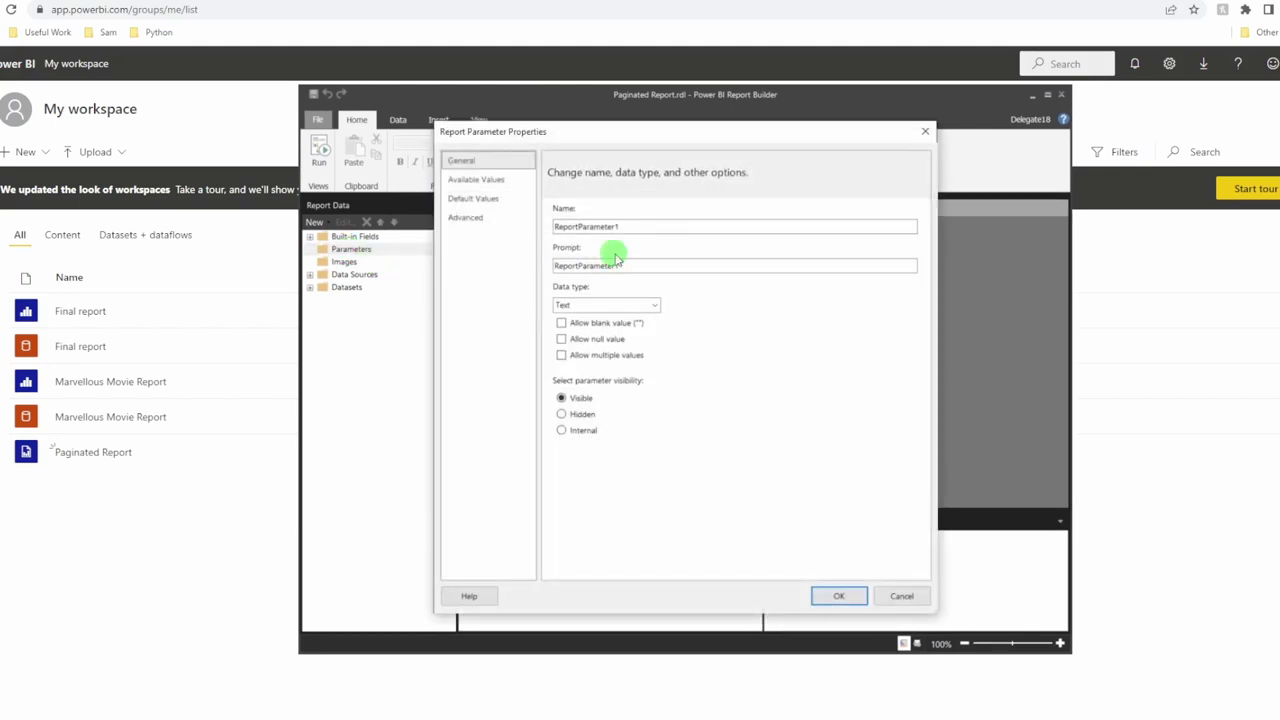
left_click_drag(658, 236, 543, 227)
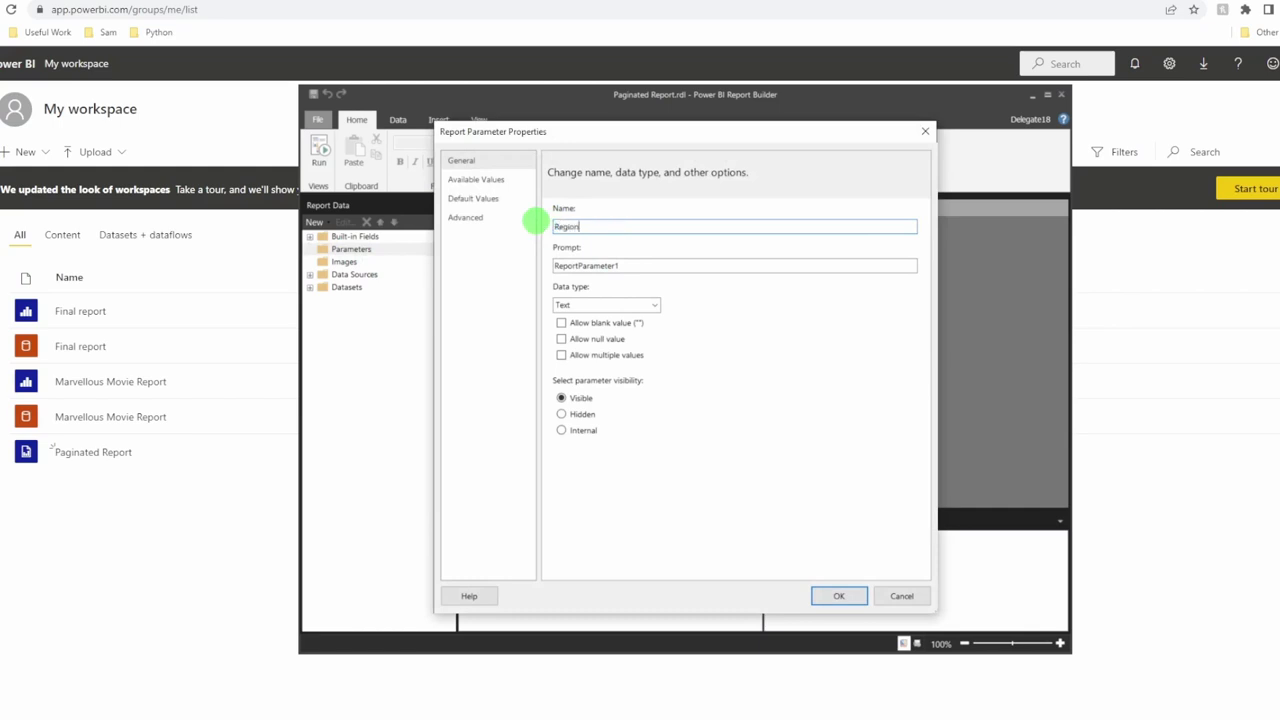
left_click_drag(652, 266, 535, 260)
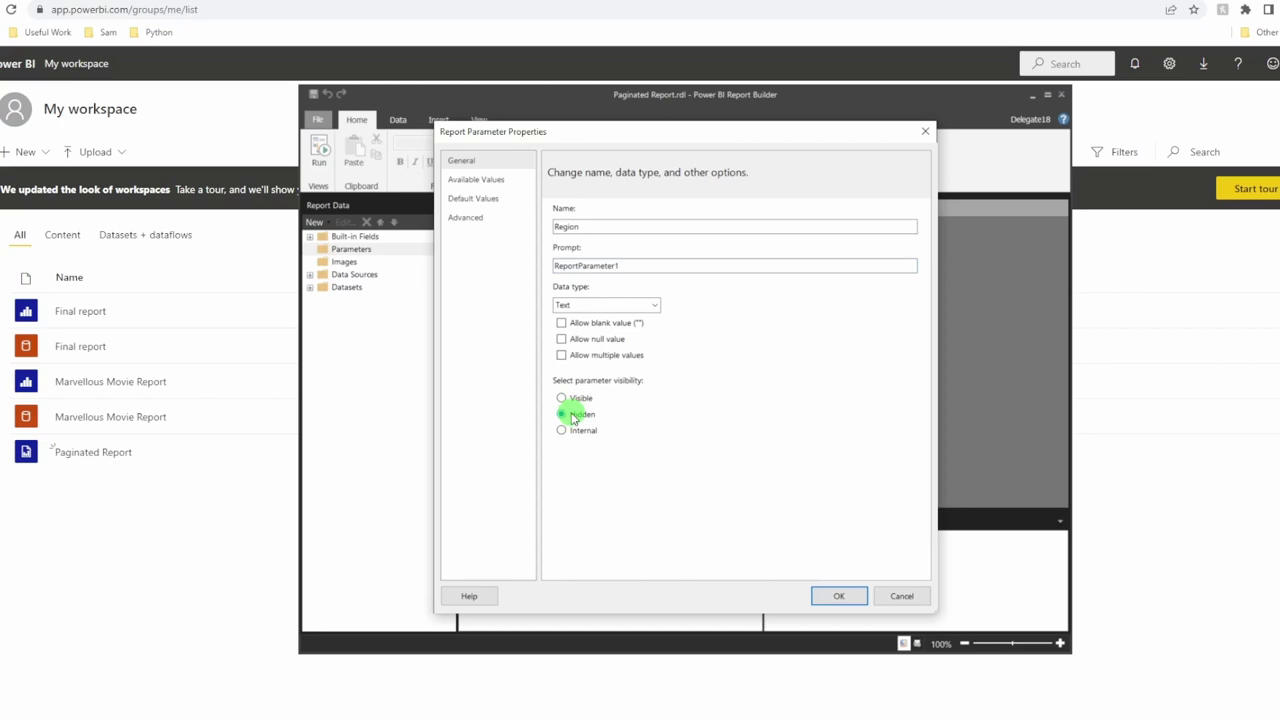
left_click(840, 596)
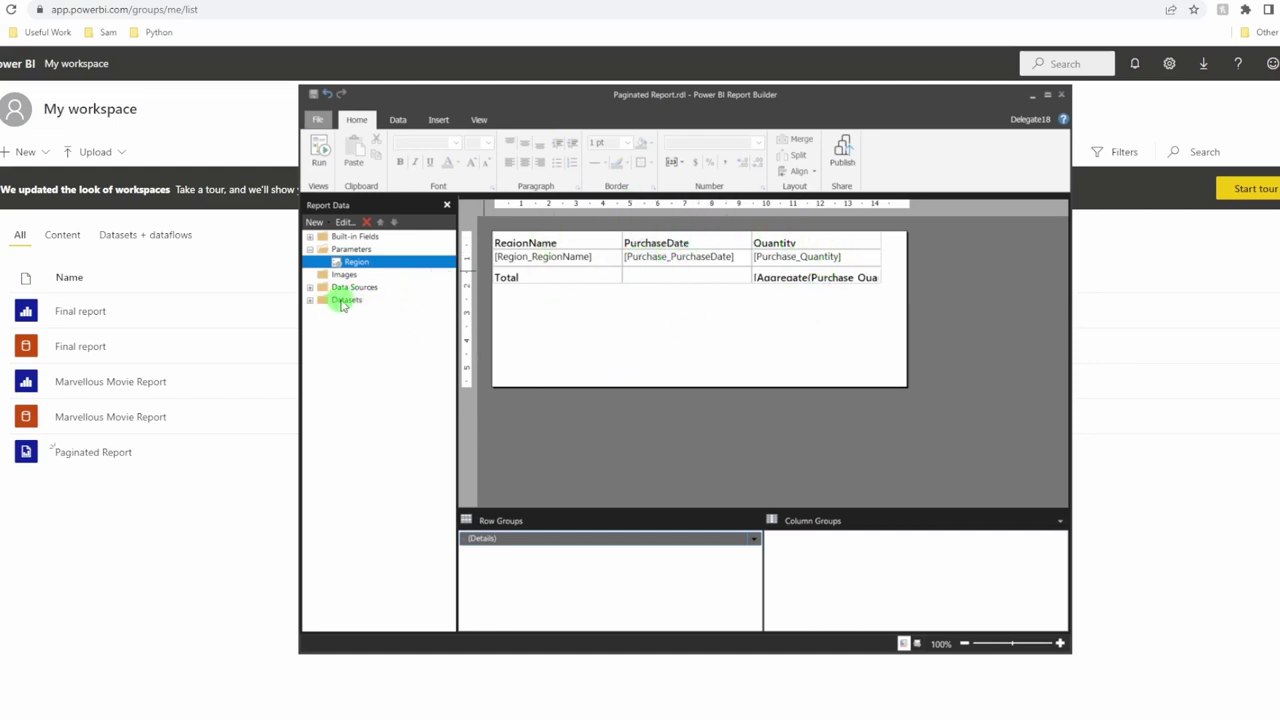
Add a DataSet1 filter where [Region_RegionName] equals Parameters!Region.Value
left_click(310, 300)
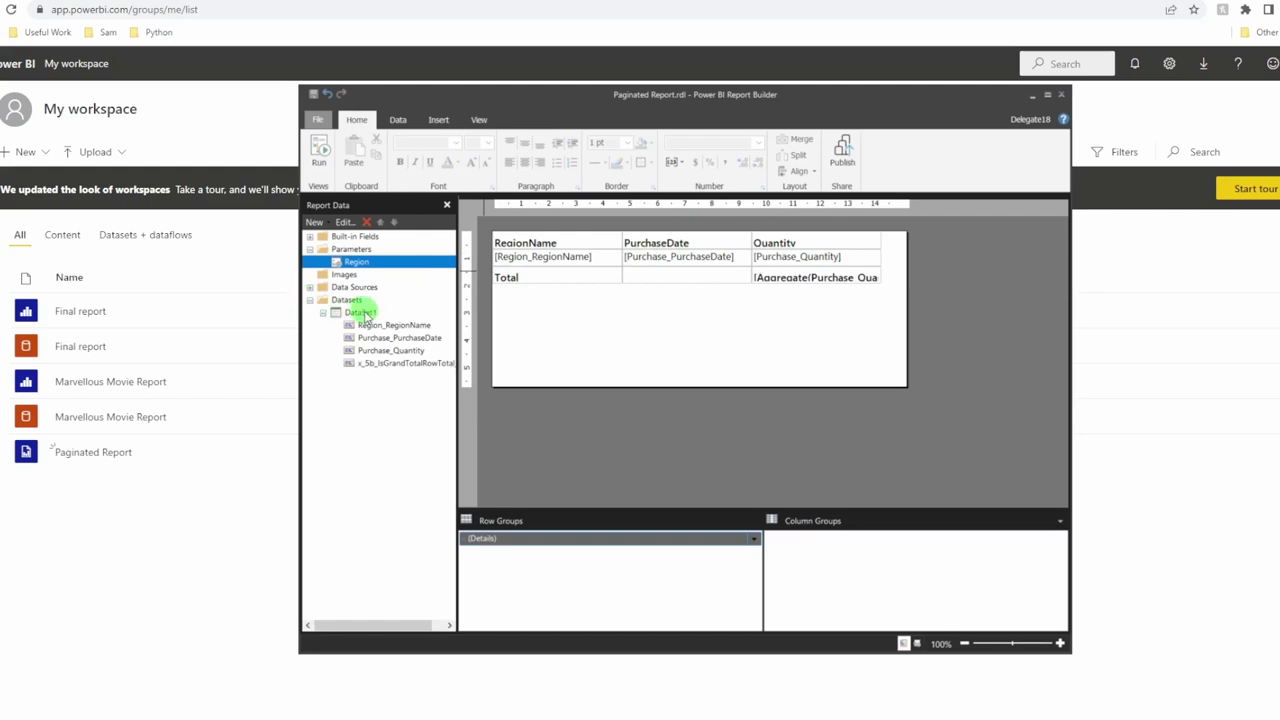
right_click(366, 316)
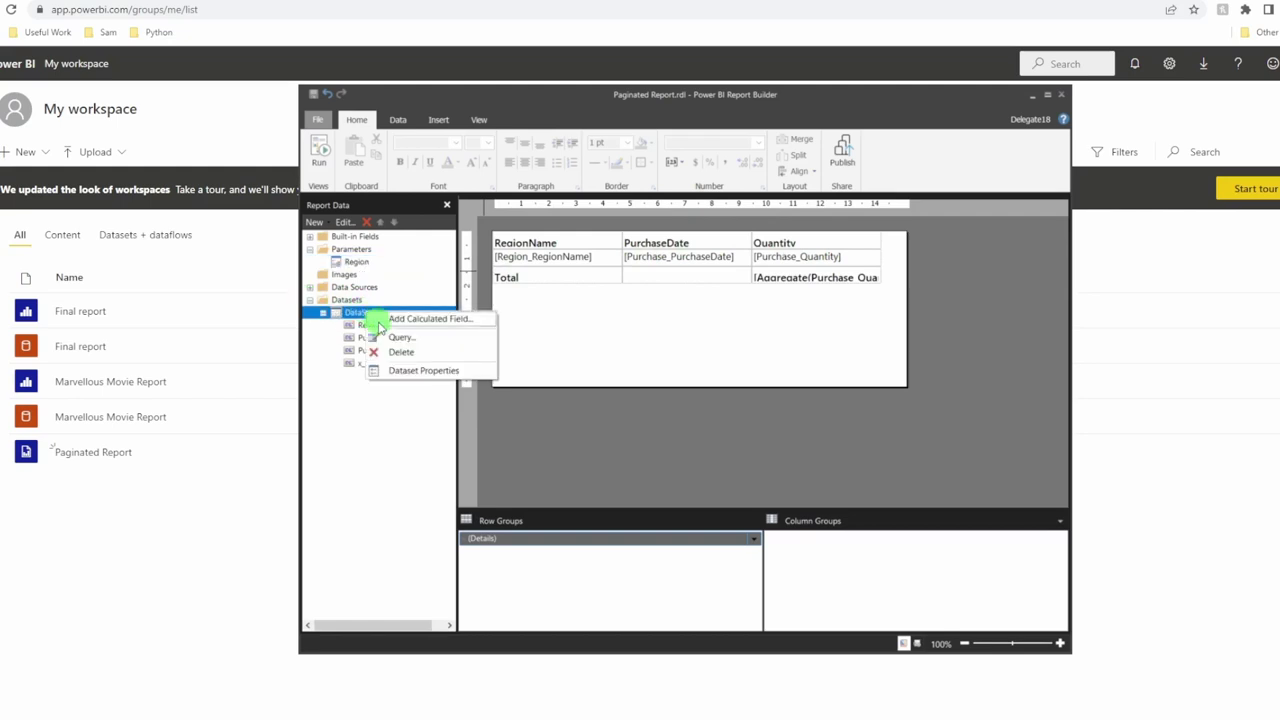
left_click(415, 378)
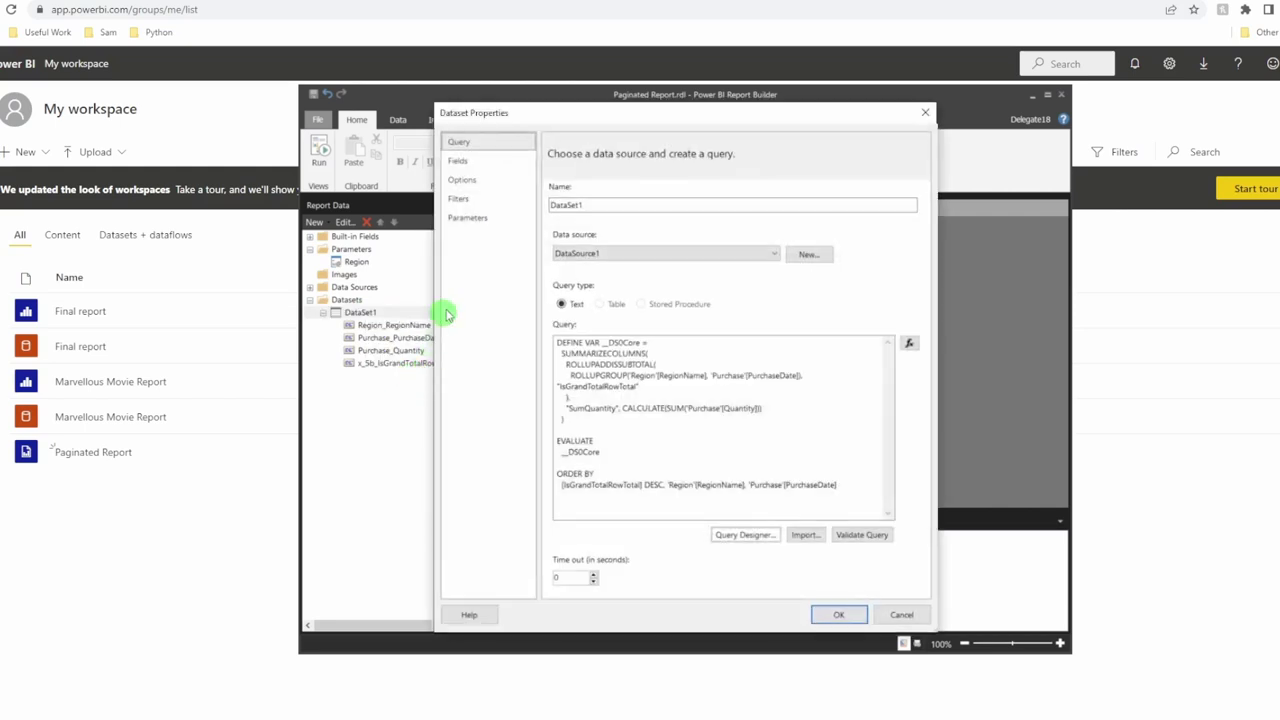
left_click(462, 200)
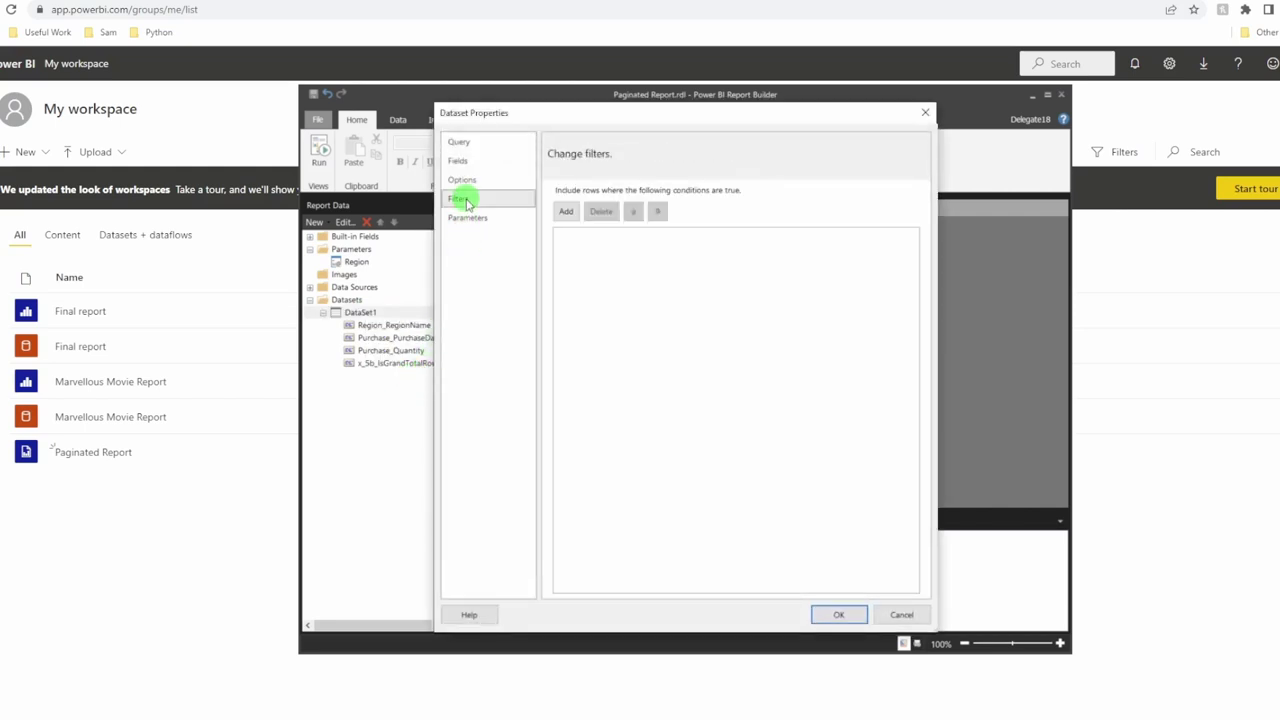
left_click(567, 212)
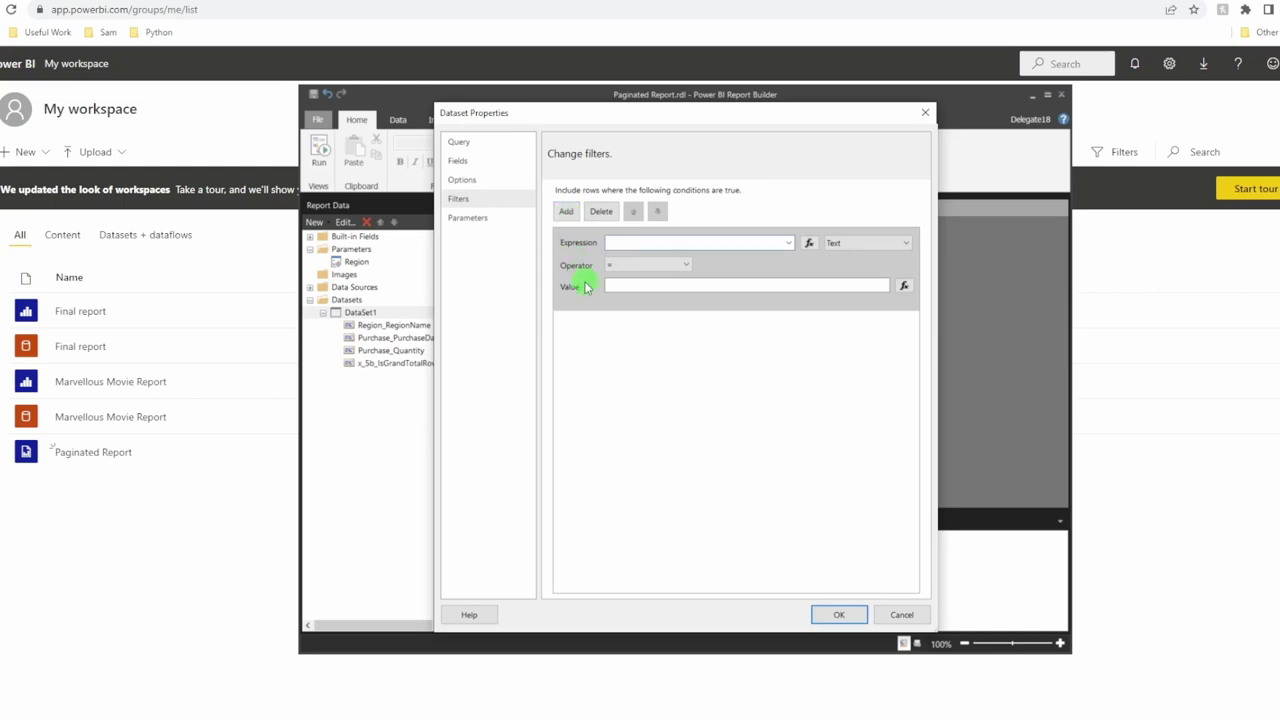
left_click(789, 244)
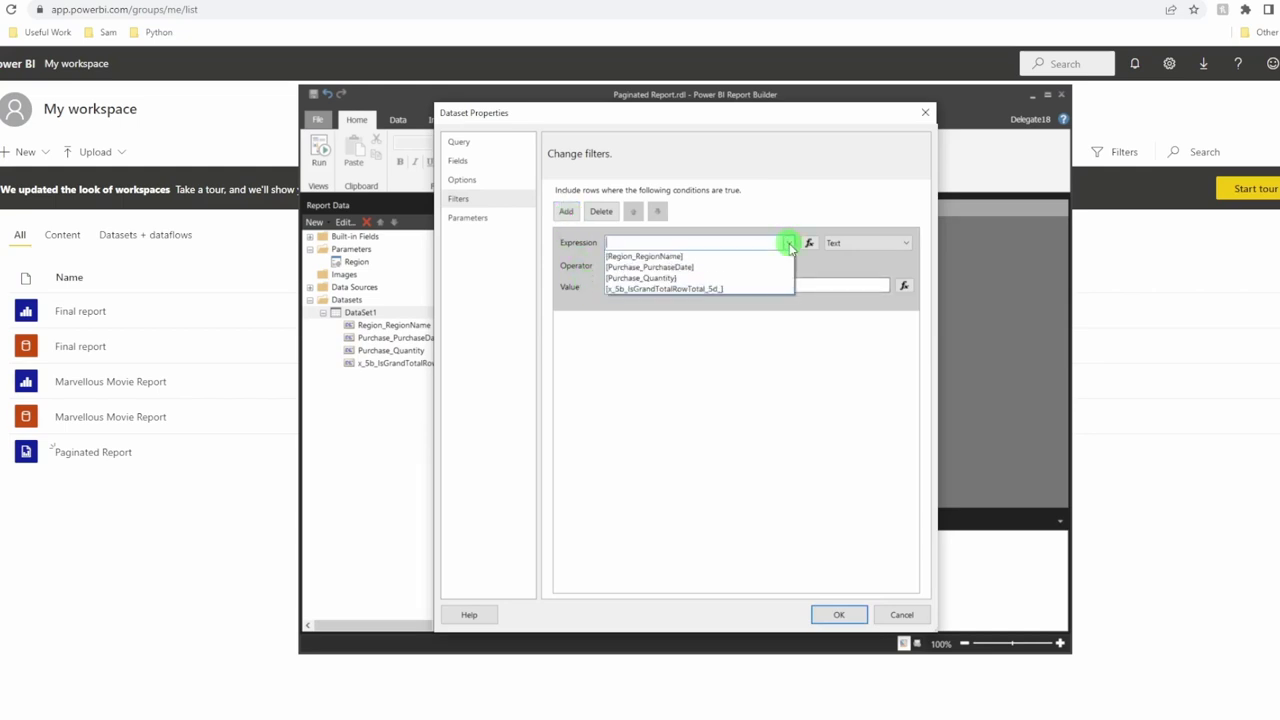
left_click(775, 258)
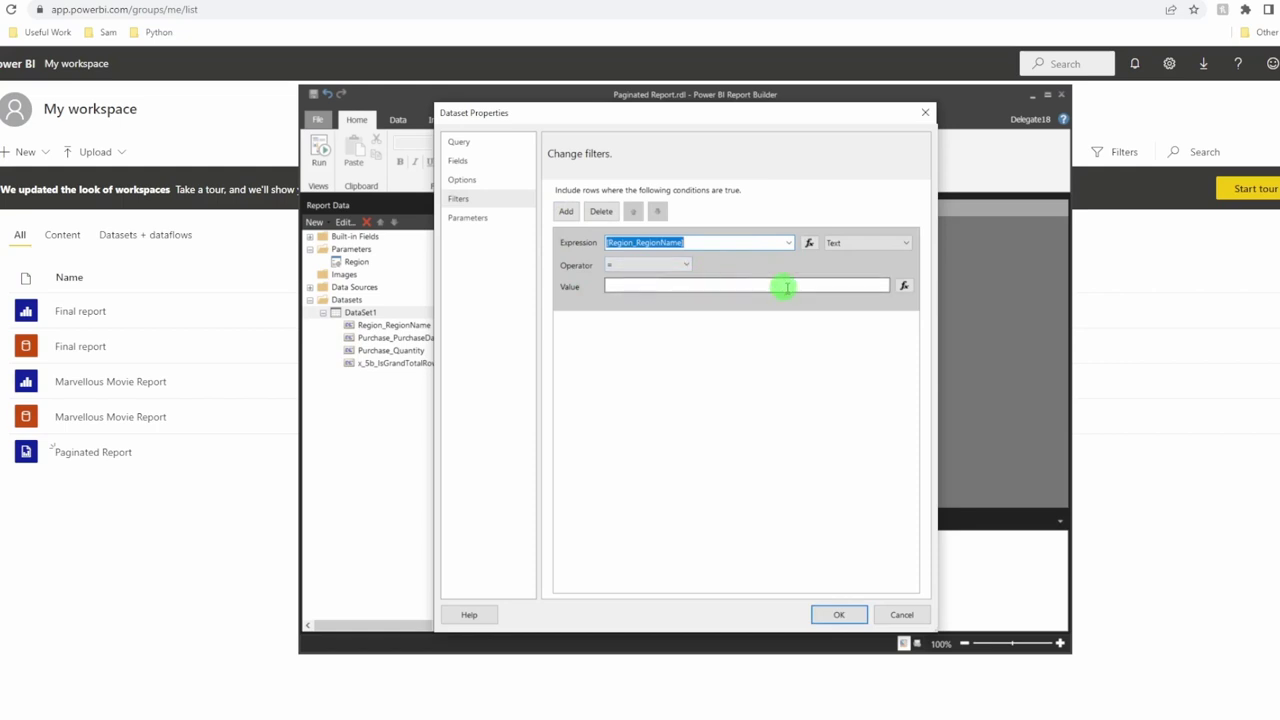
left_click(905, 287)
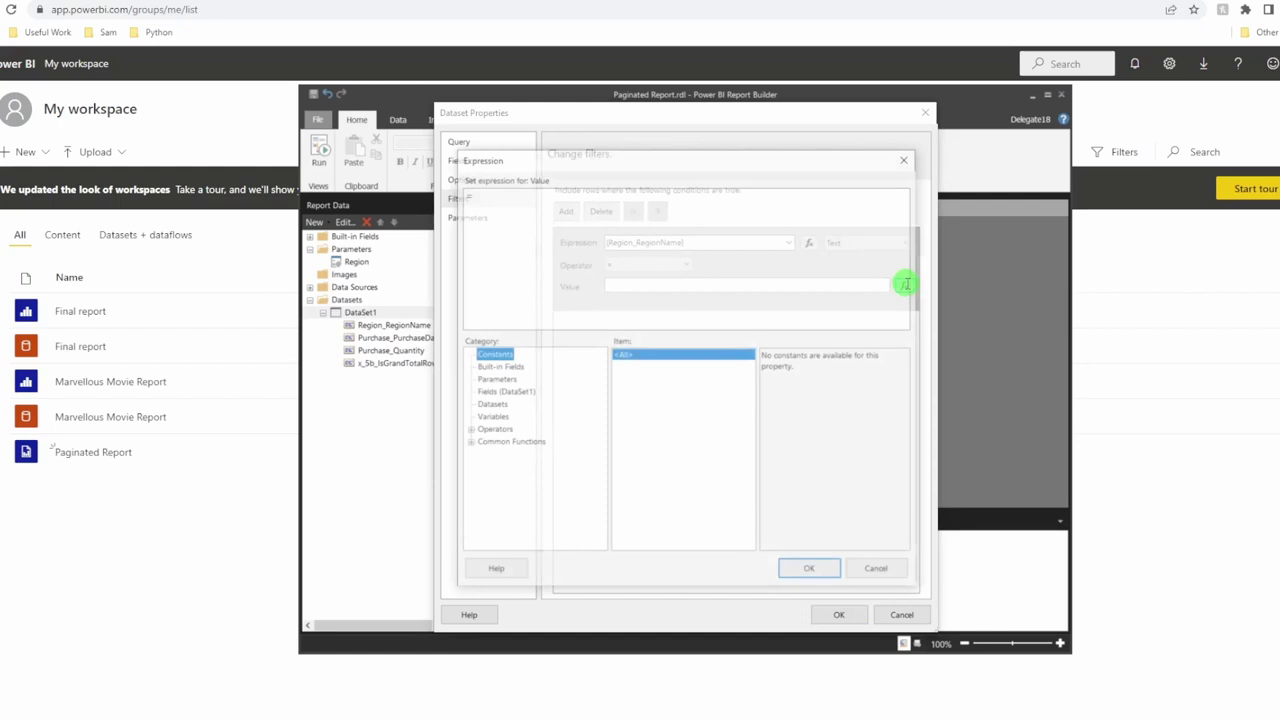
left_click(492, 379)
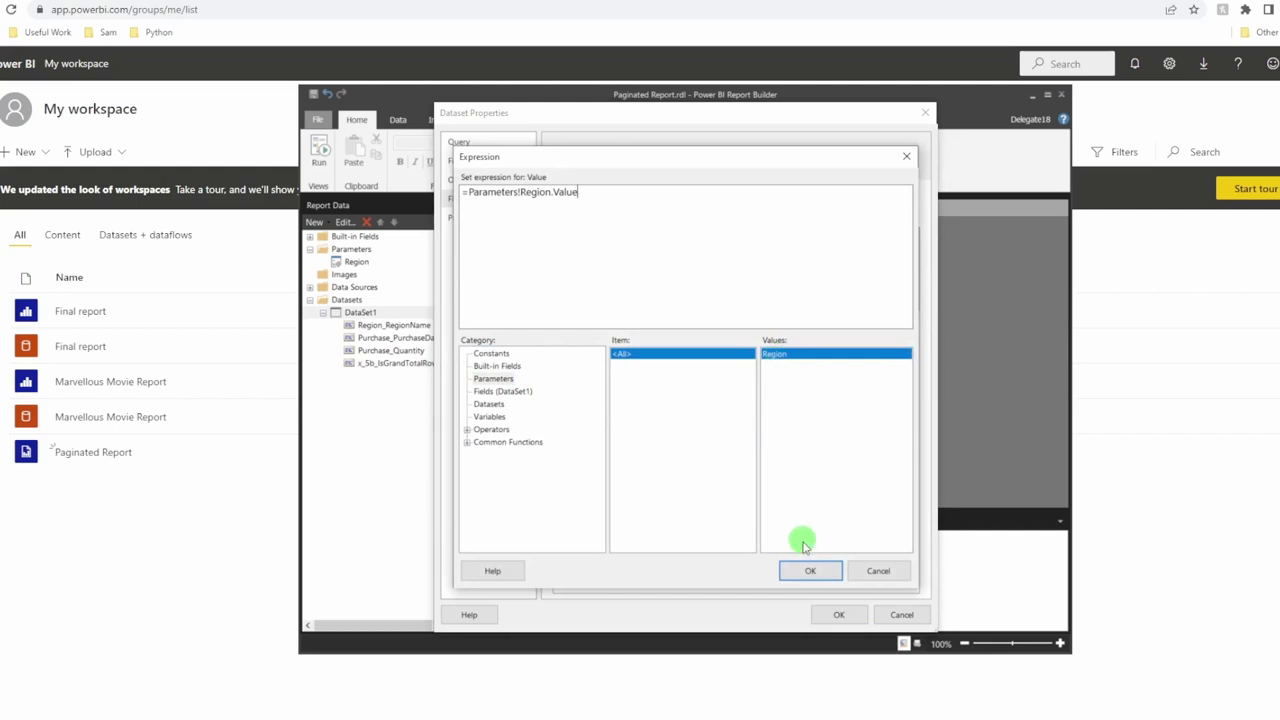
left_click(809, 571)
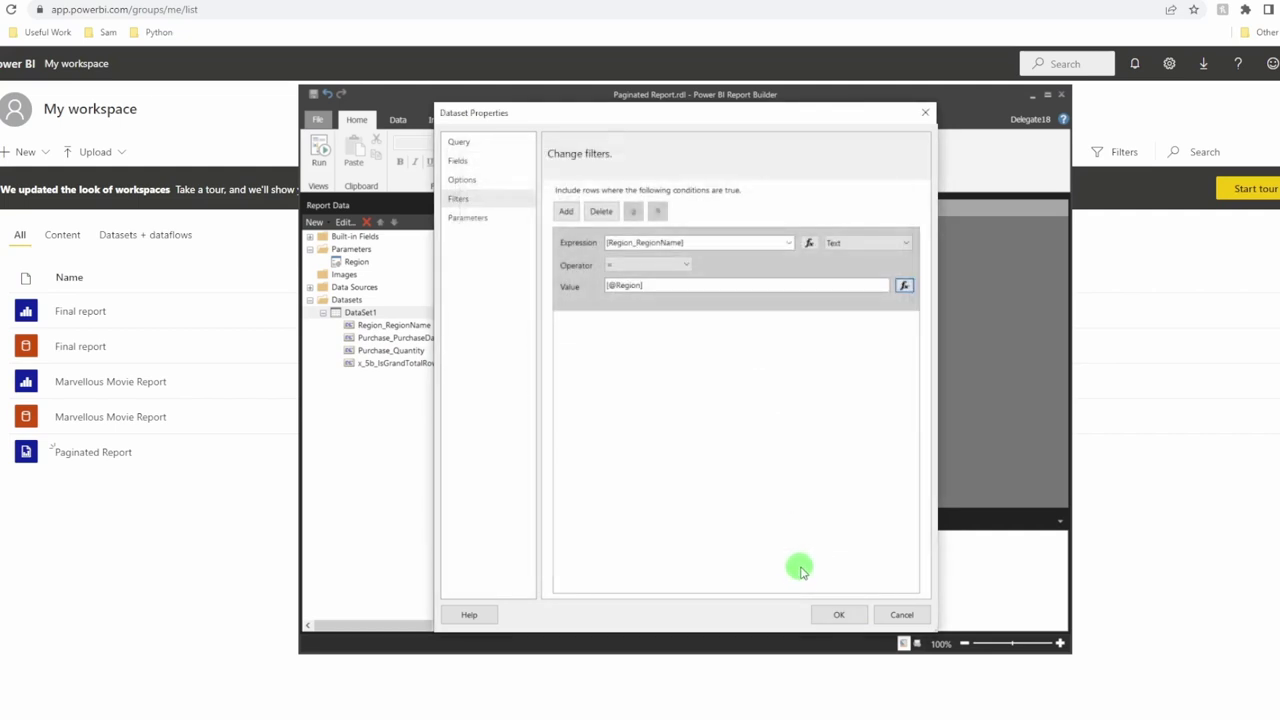
left_click(839, 615)
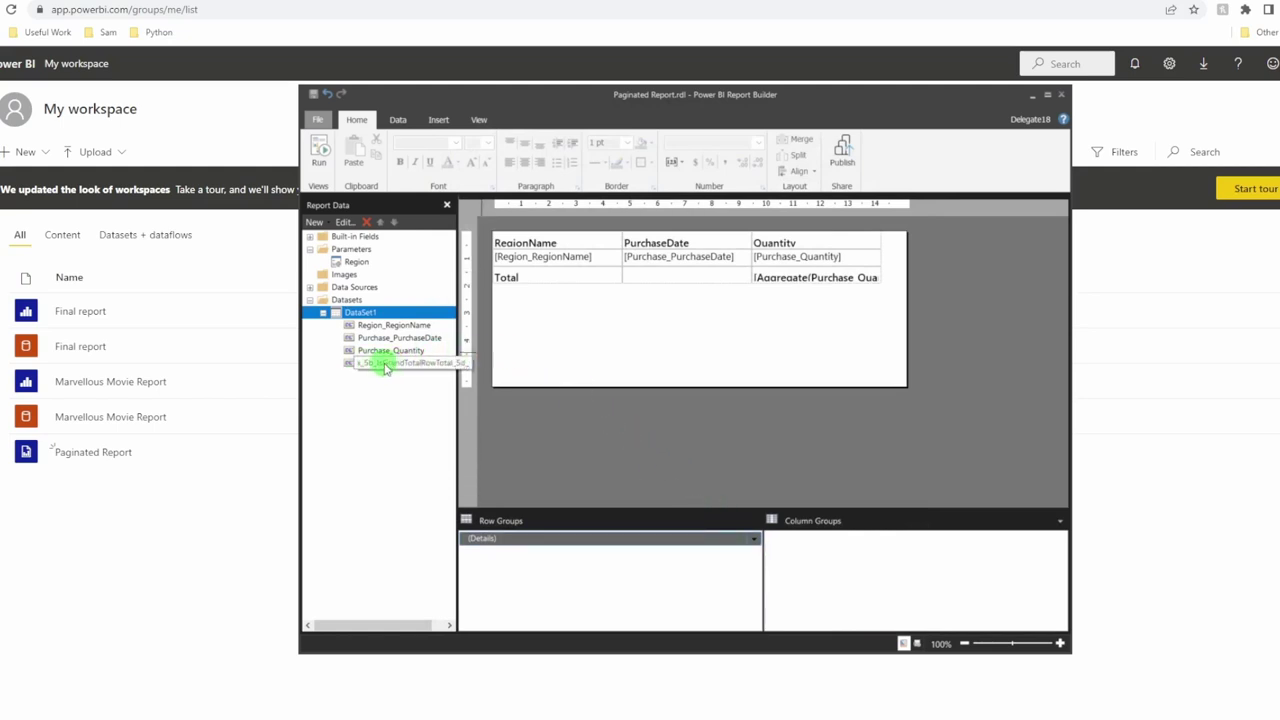
left_click(320, 155)
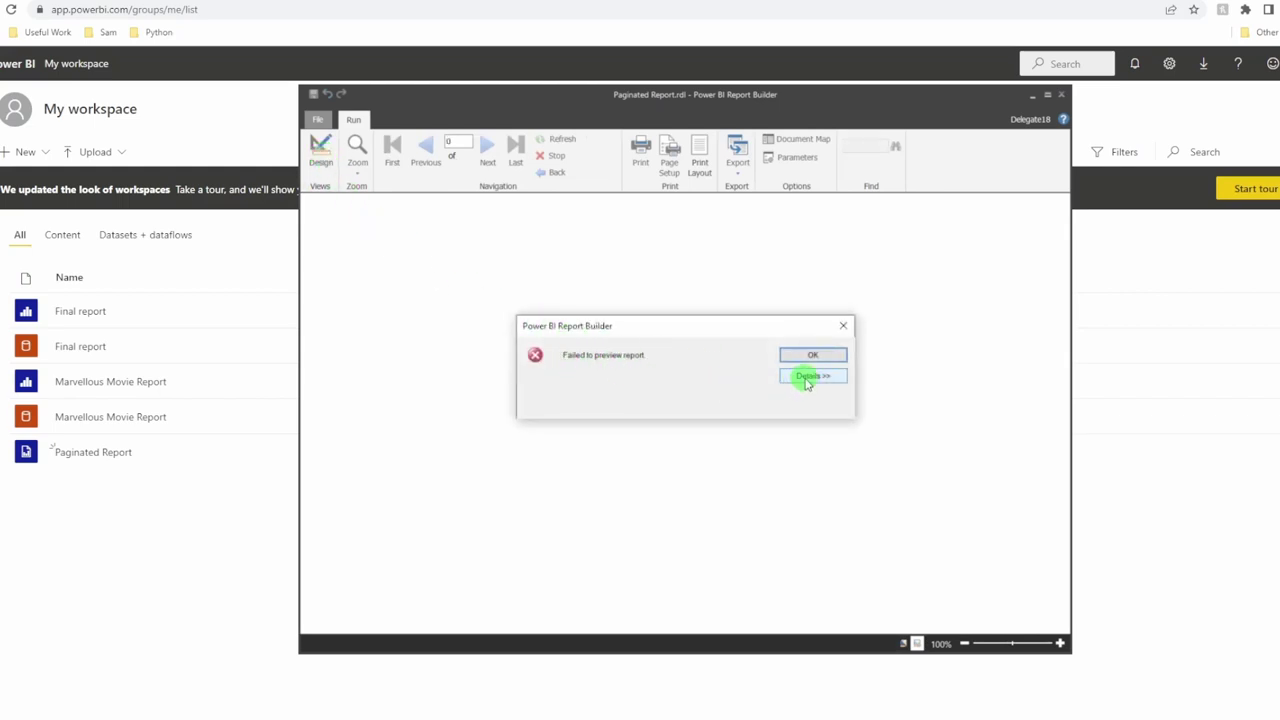
left_click(843, 325)
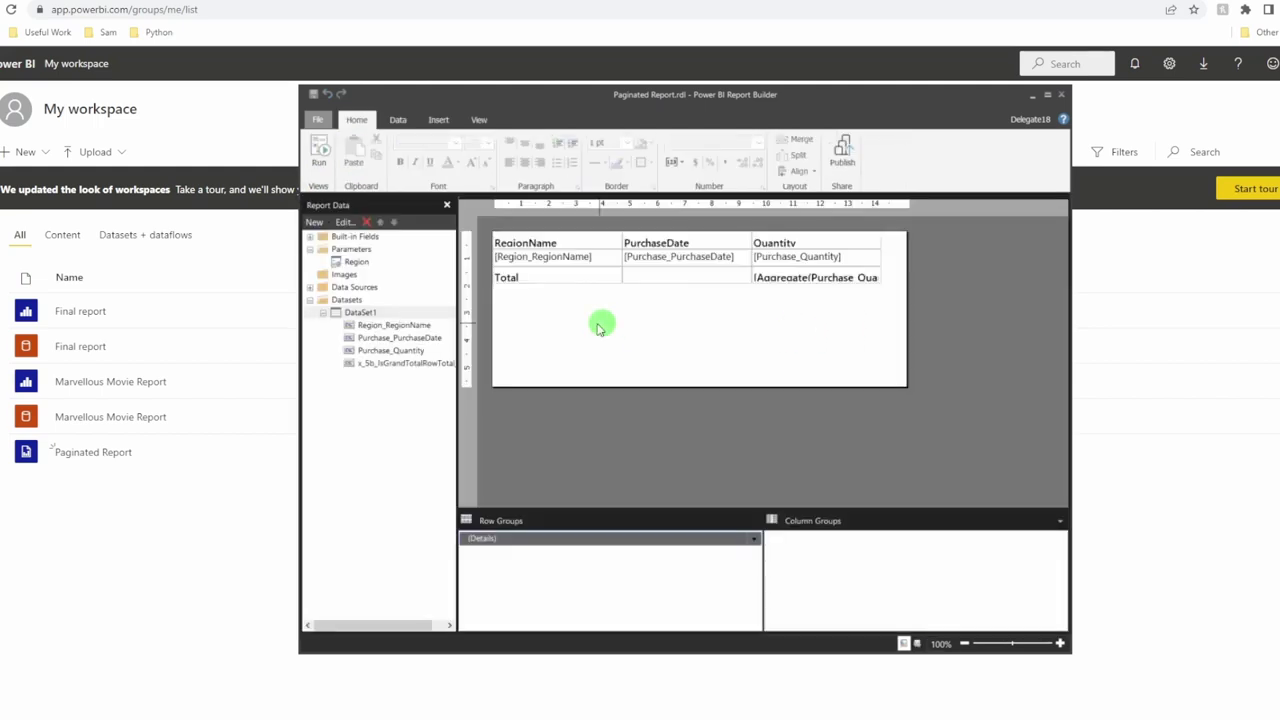
left_click(317, 121)
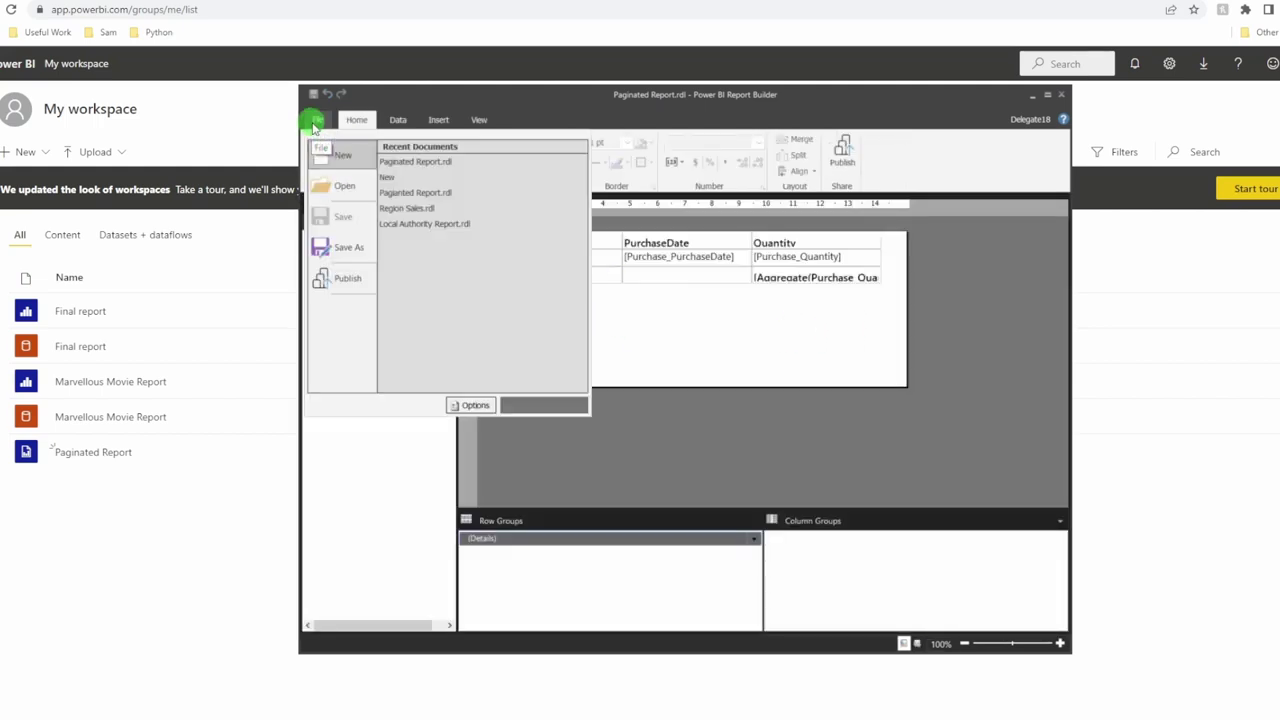
left_click(341, 286)
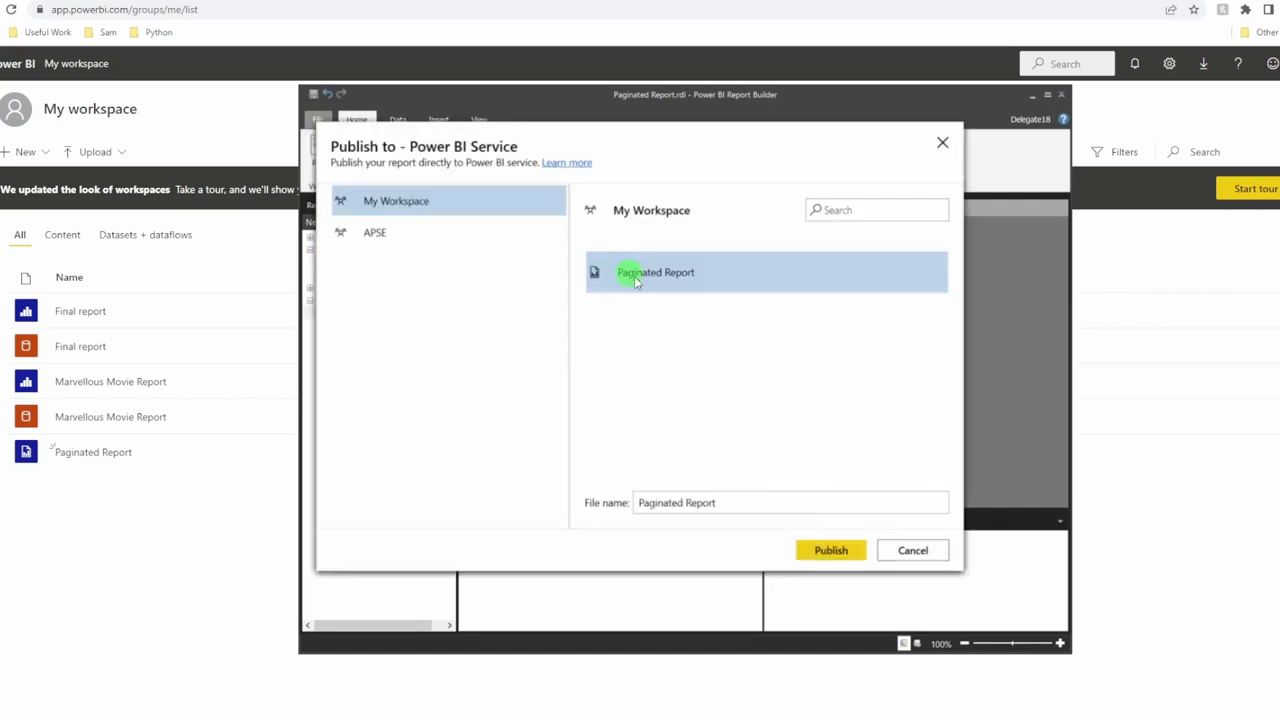
left_click(828, 549)
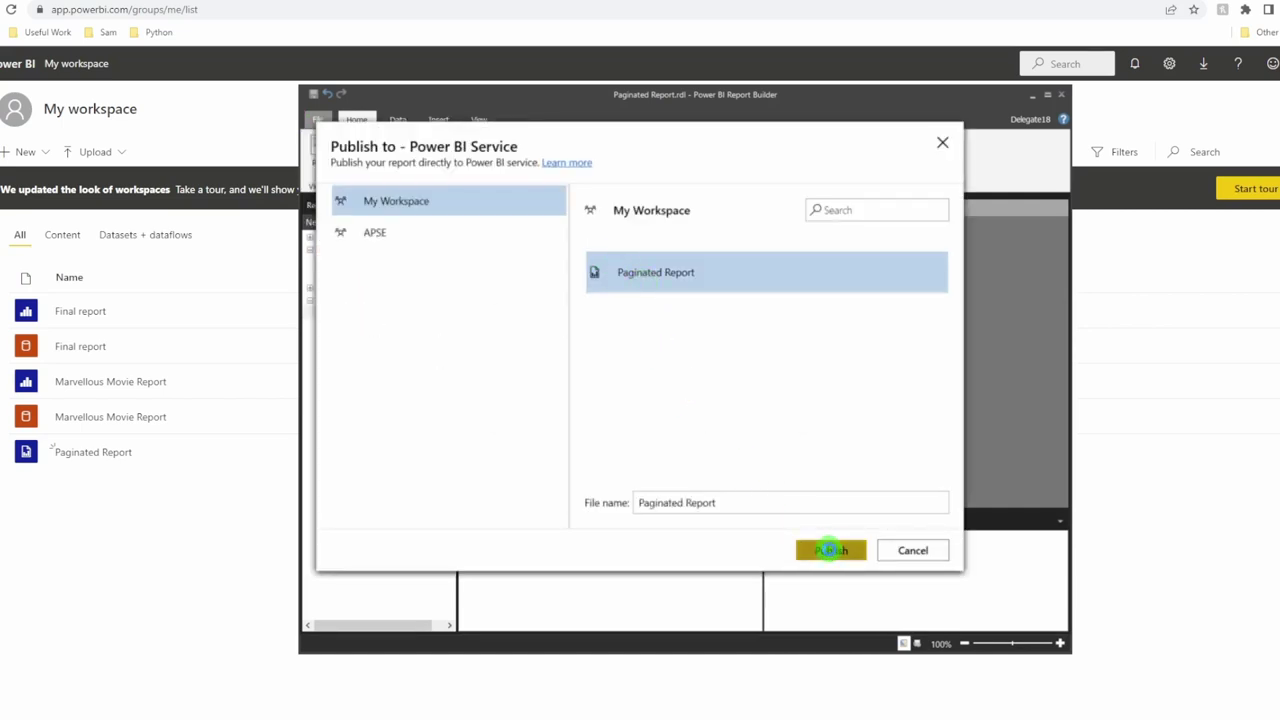
left_click(690, 408)
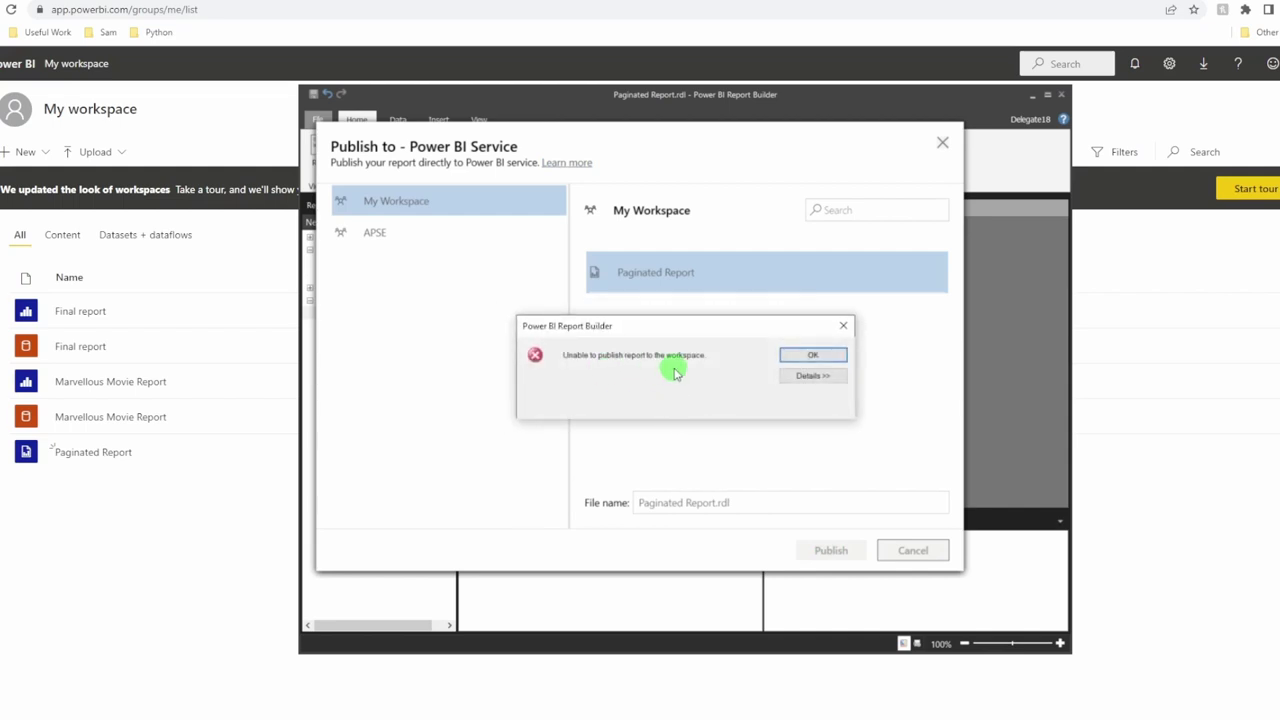
left_click(813, 376)
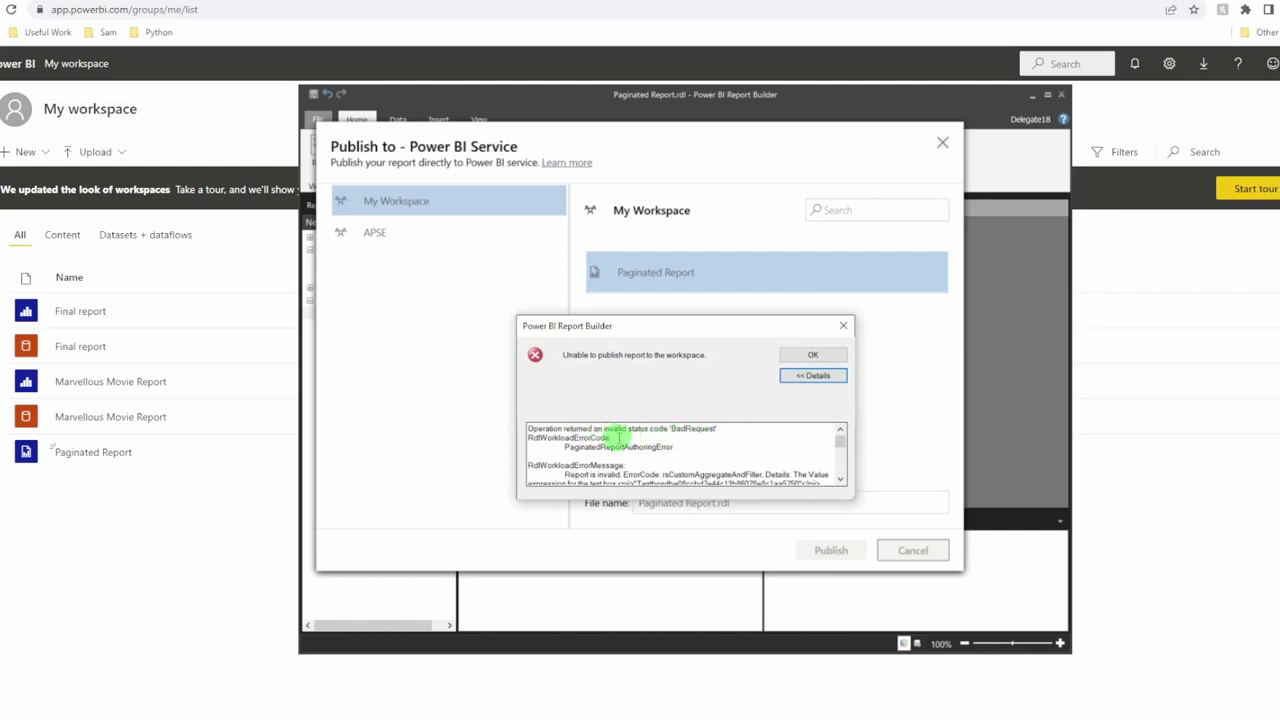
left_click_drag(620, 437, 773, 474)
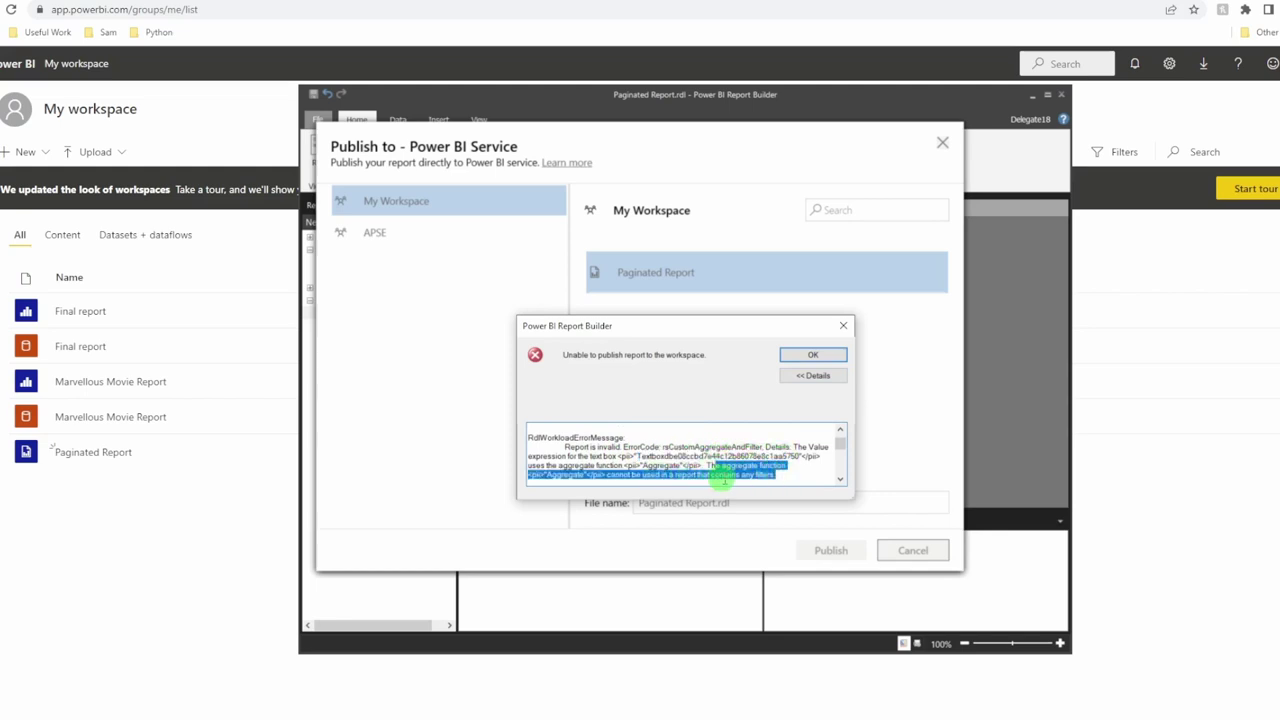
left_click(838, 328)
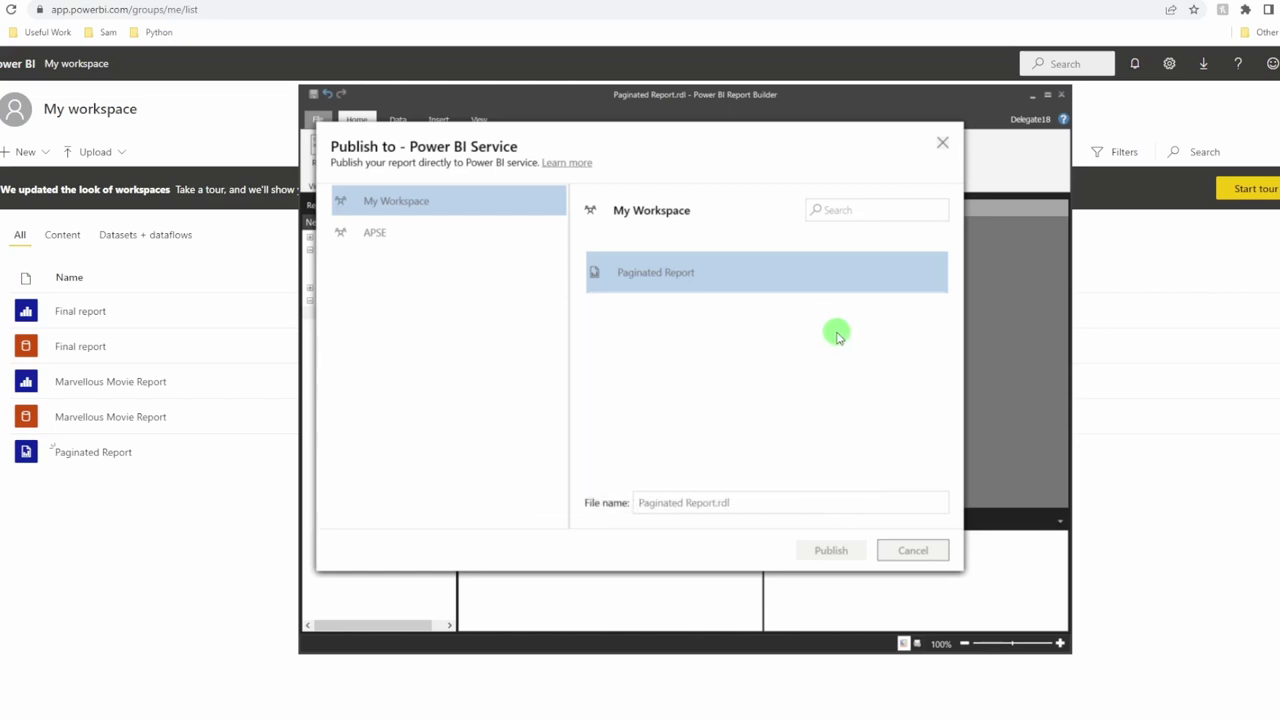
Cancel publishing and delete the Total row from the purchases table
left_click(912, 550)
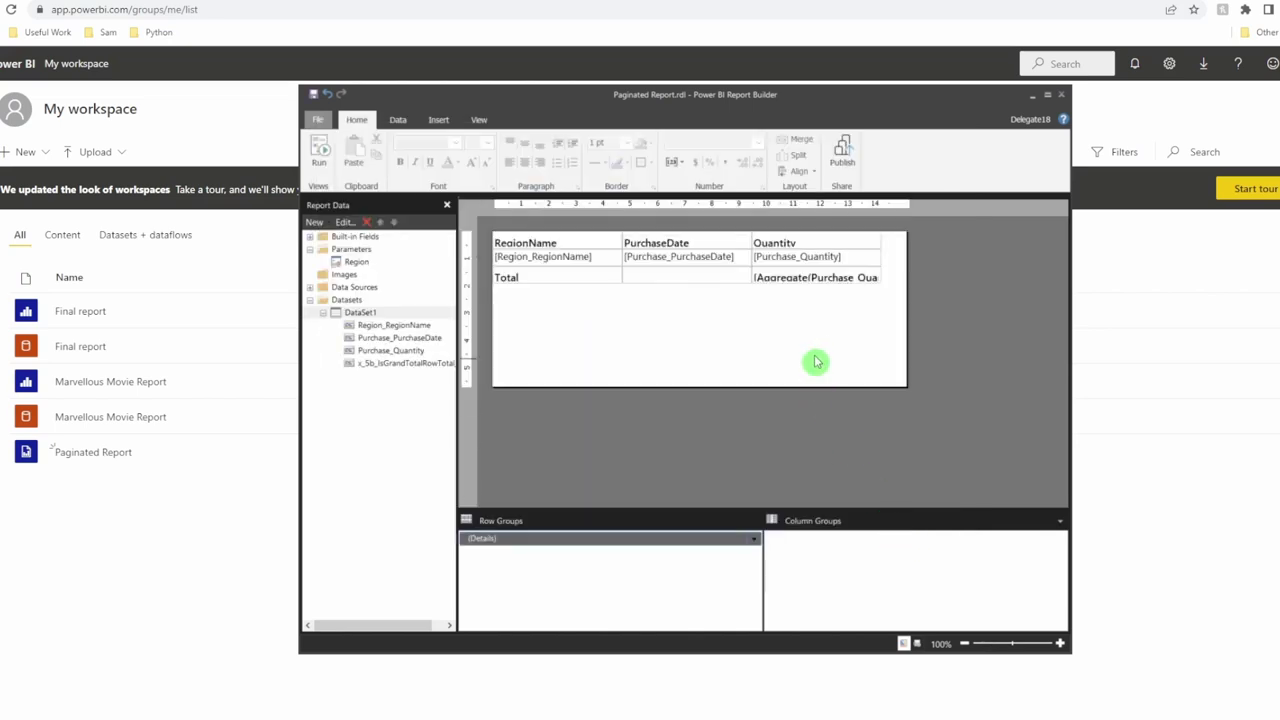
double_click(787, 277)
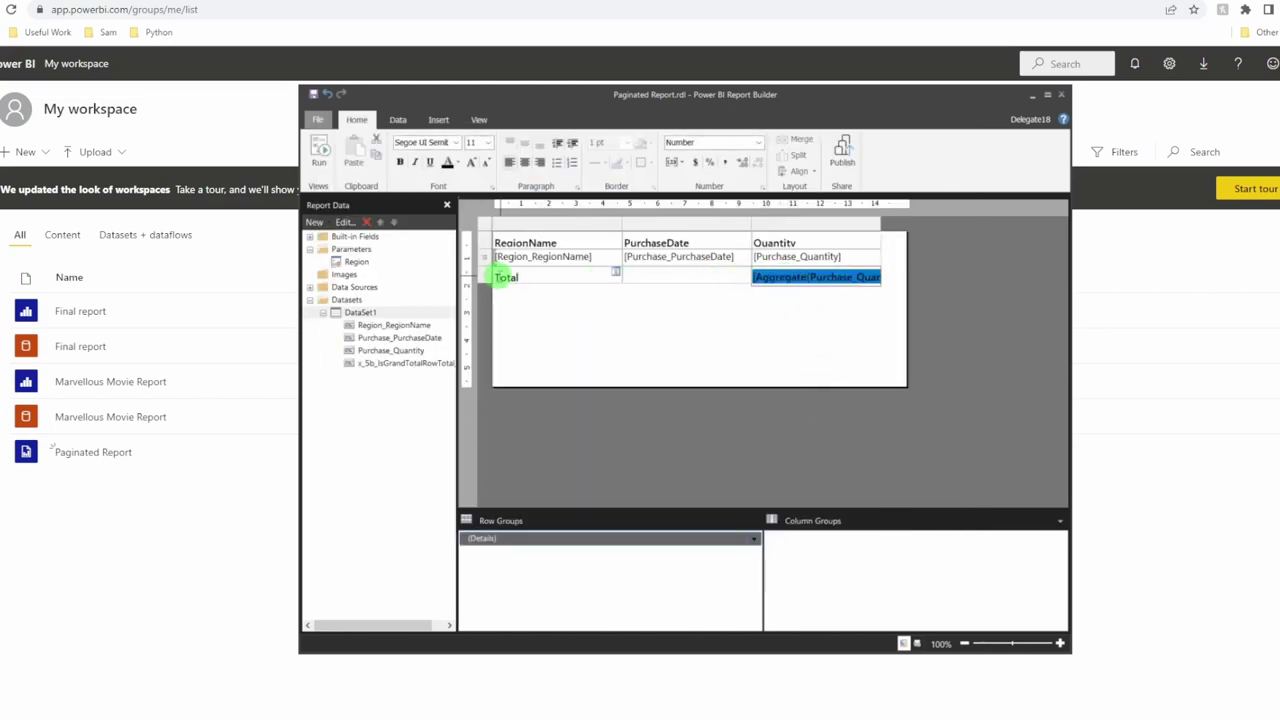
right_click(485, 277)
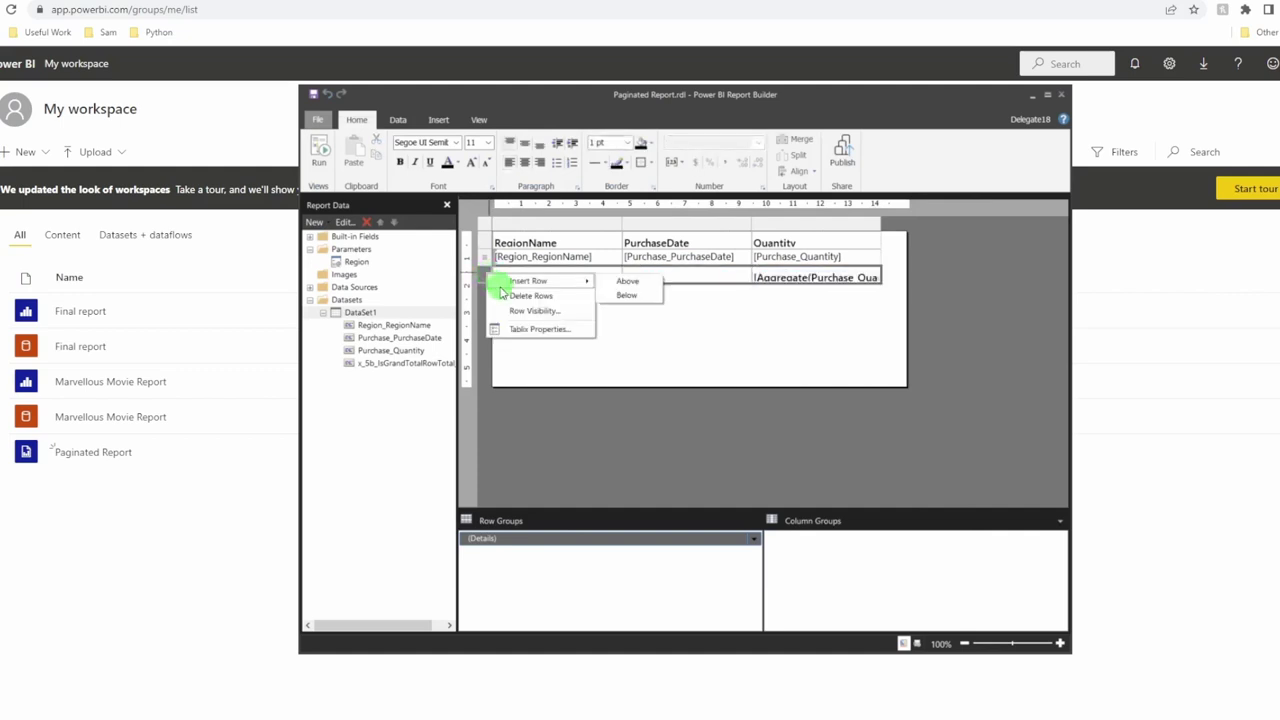
left_click(530, 296)
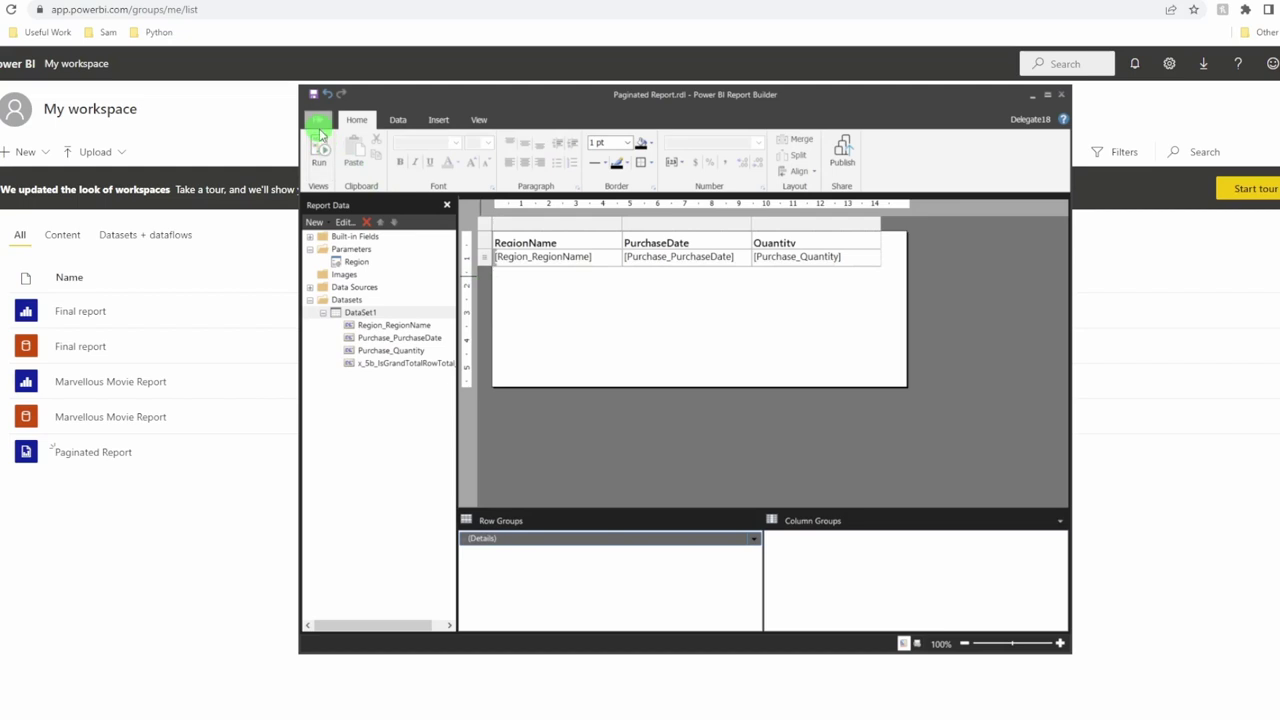
Publish the report over the existing Paginated Report in My Workspace
left_click(318, 125)
left_click(329, 279)
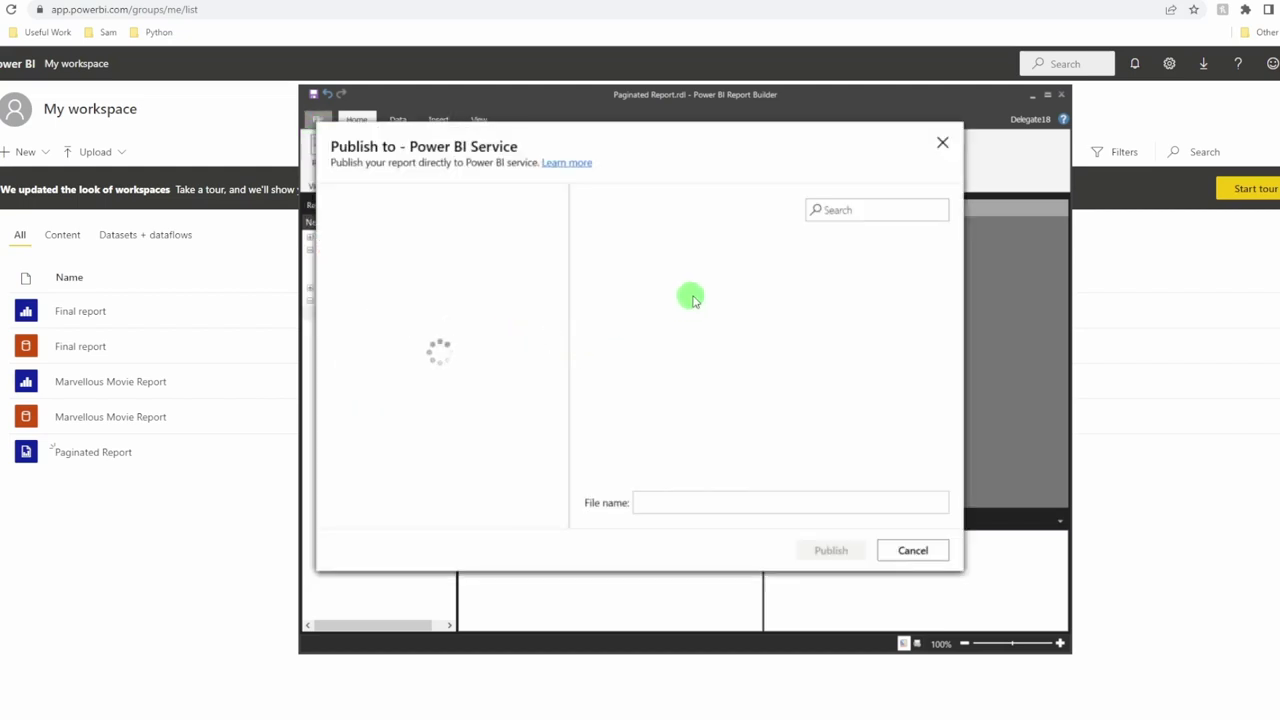
left_click(672, 288)
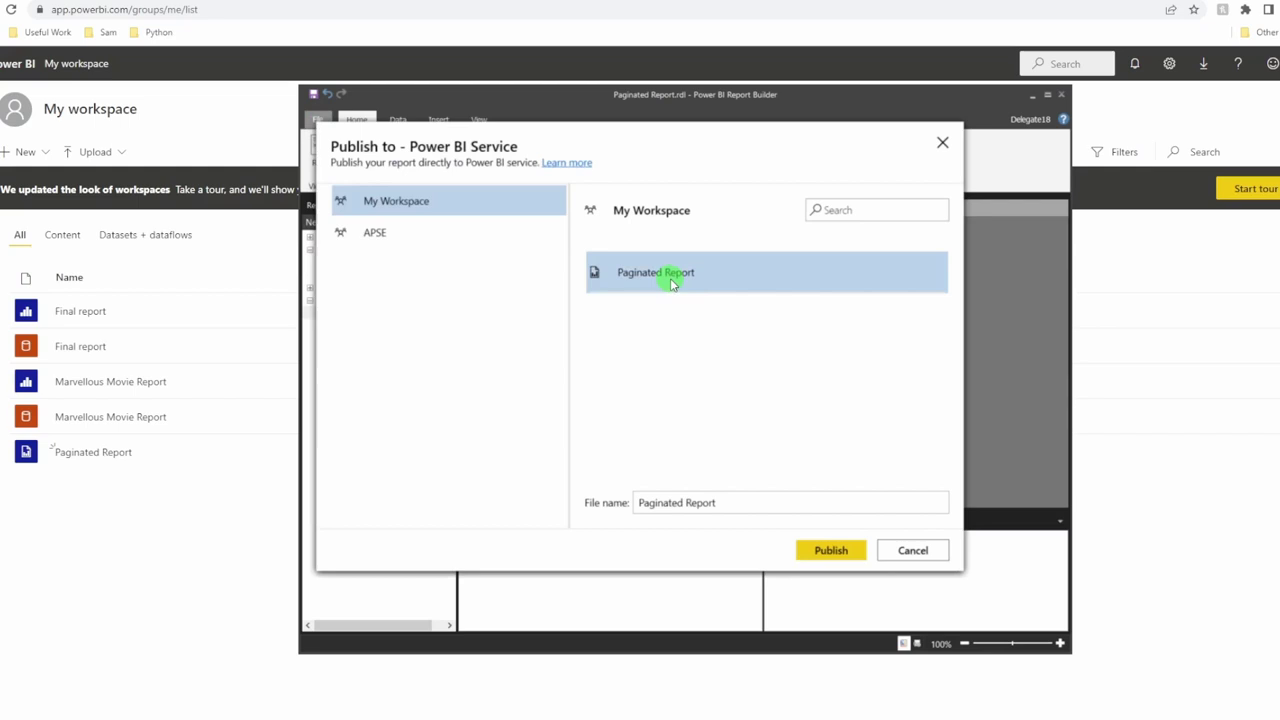
left_click(836, 554)
left_click(699, 406)
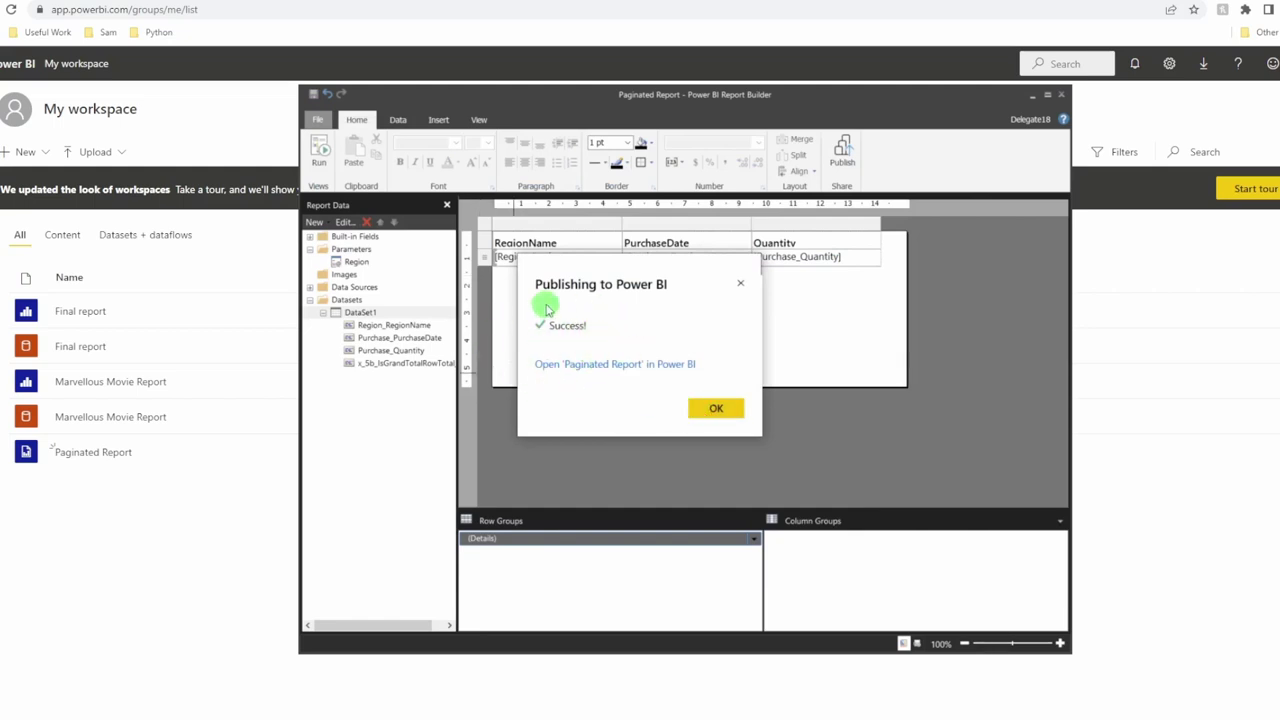
Open Final report in edit mode and edit the paginated visual's embedded report
left_click(72, 312)
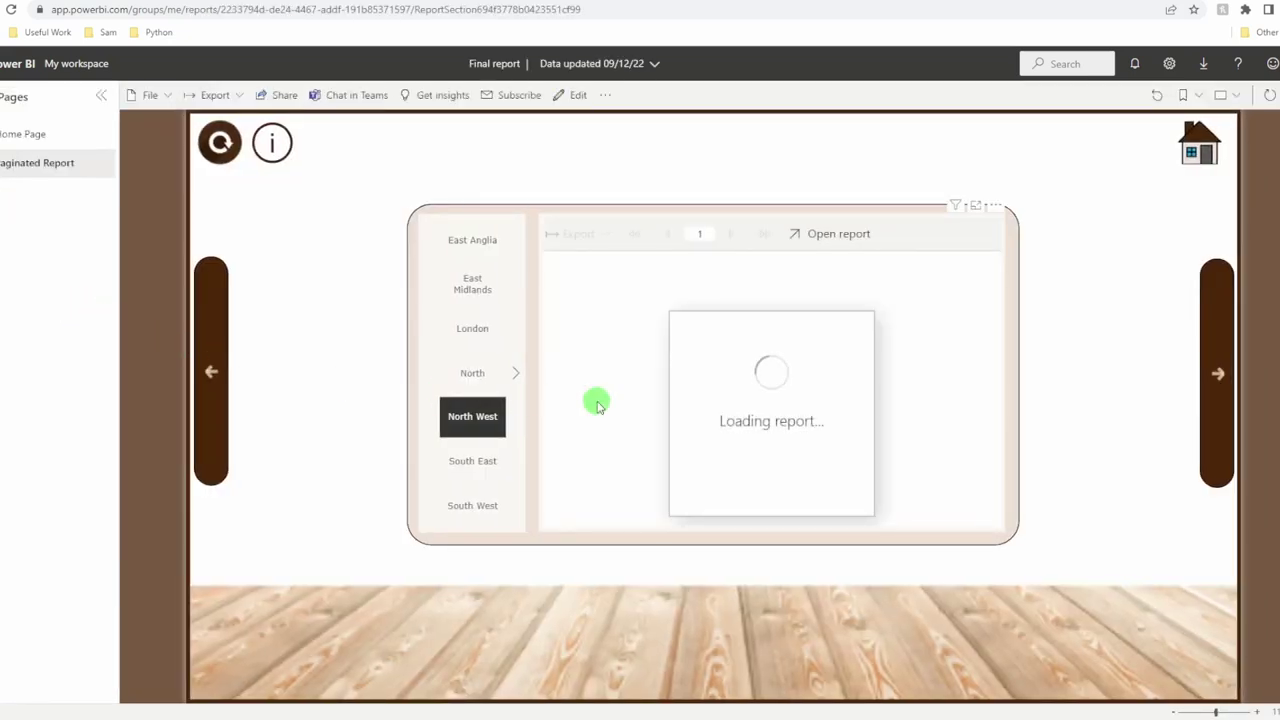
left_click(575, 97)
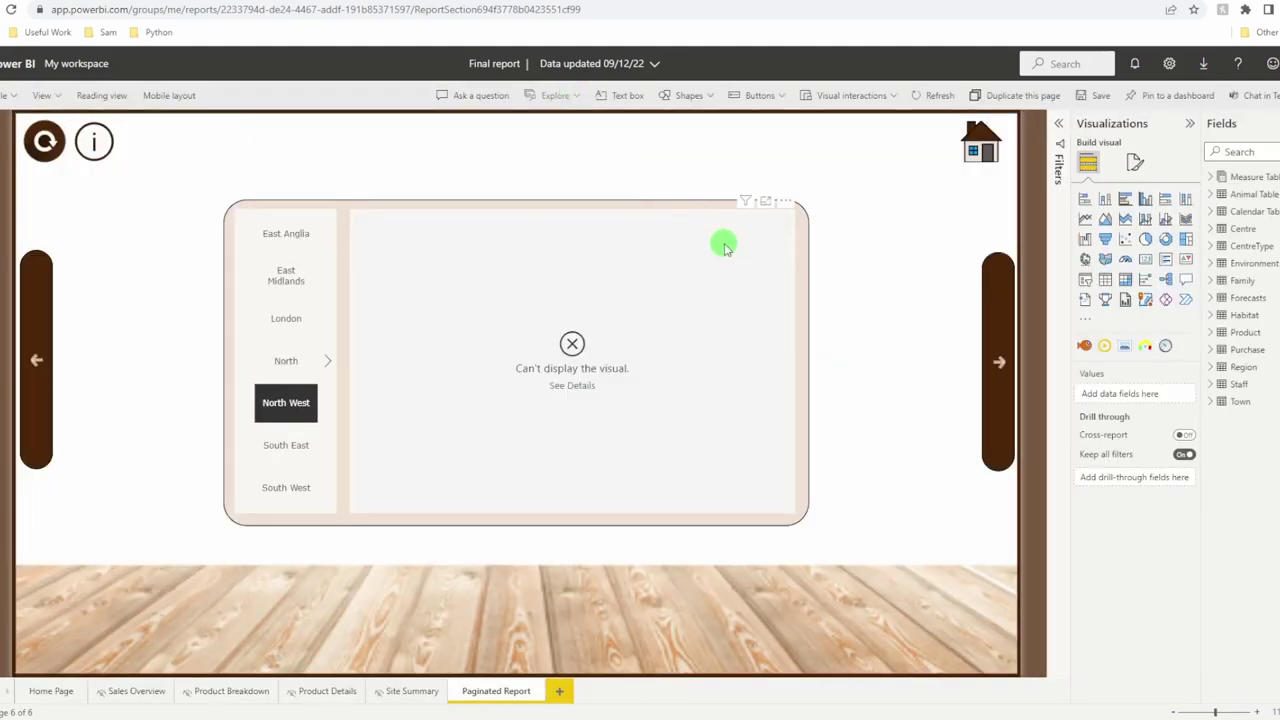
left_click(786, 202)
left_click(826, 235)
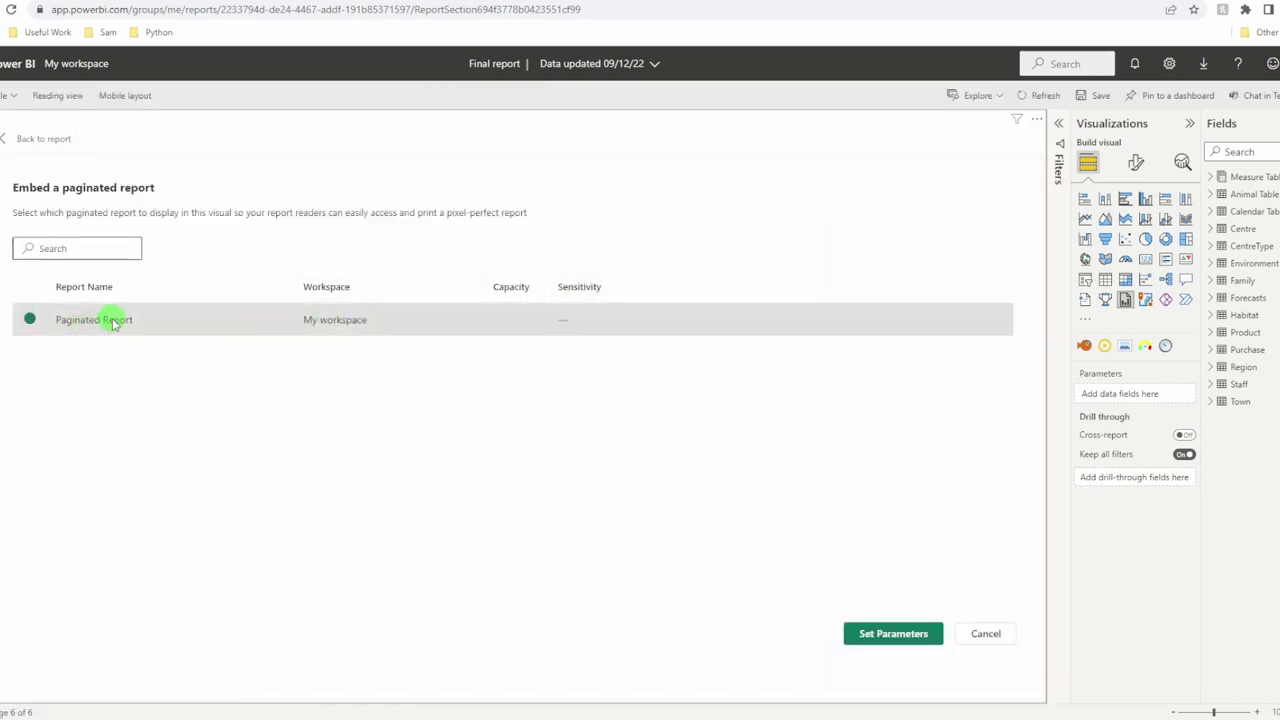
Add RegionName to the visual's parameters and map Region to it, showing North West
left_click(897, 636)
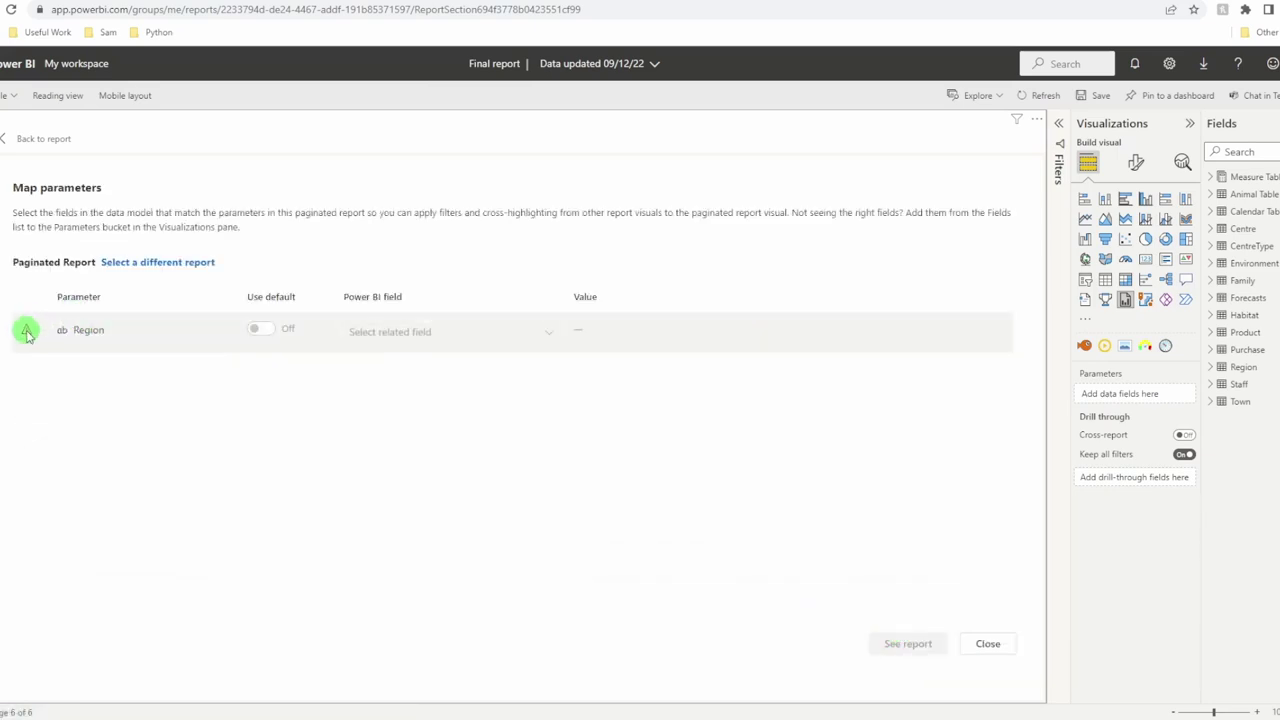
mouse_move(27, 333)
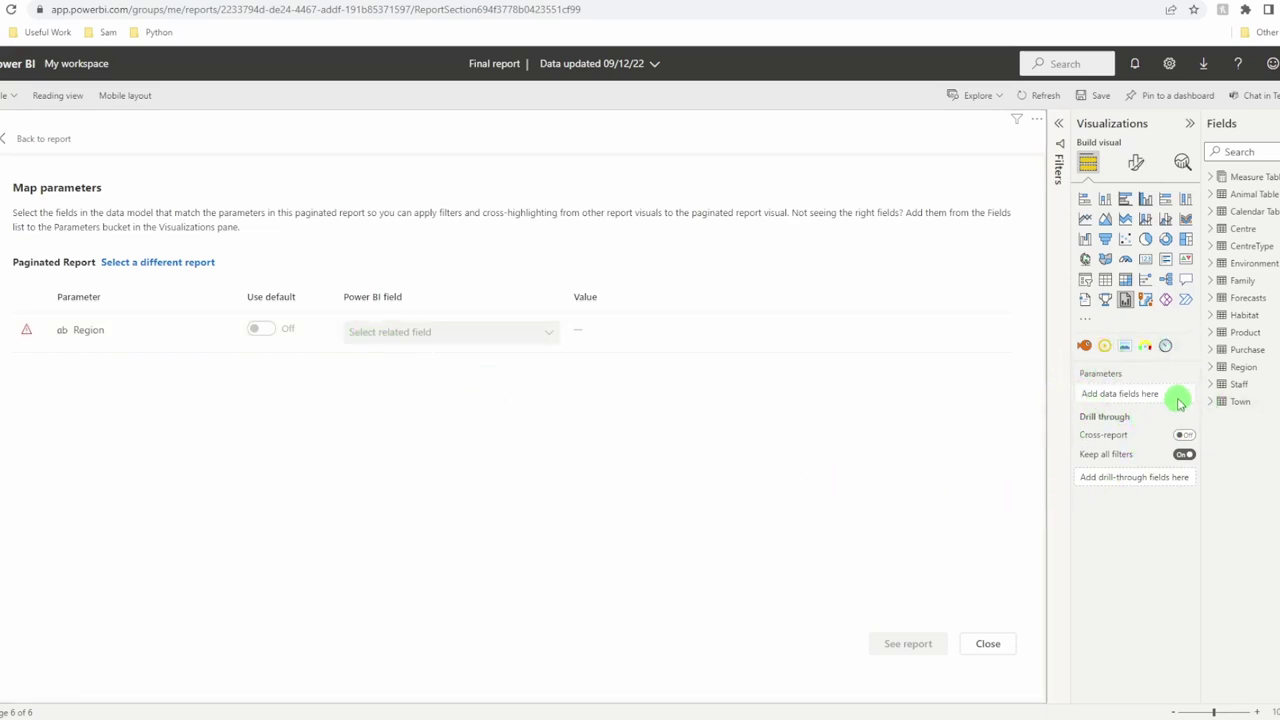
left_click(1213, 368)
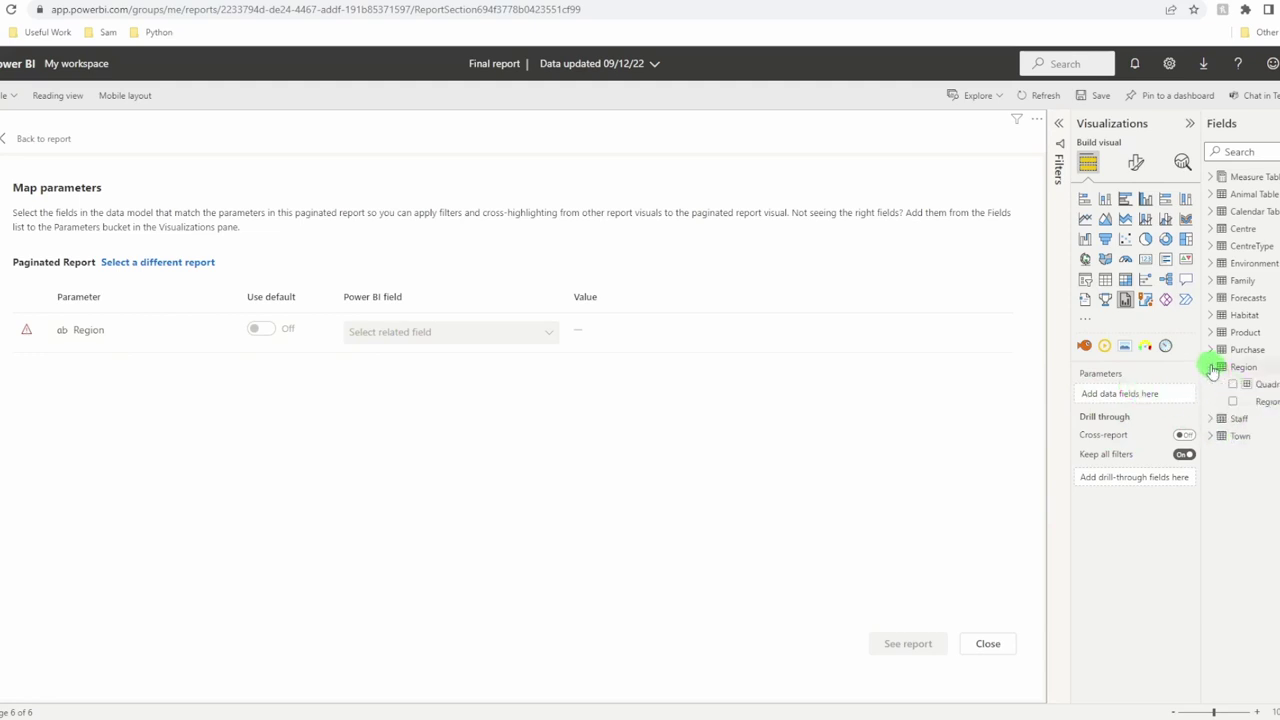
left_click_drag(1275, 408, 1155, 396)
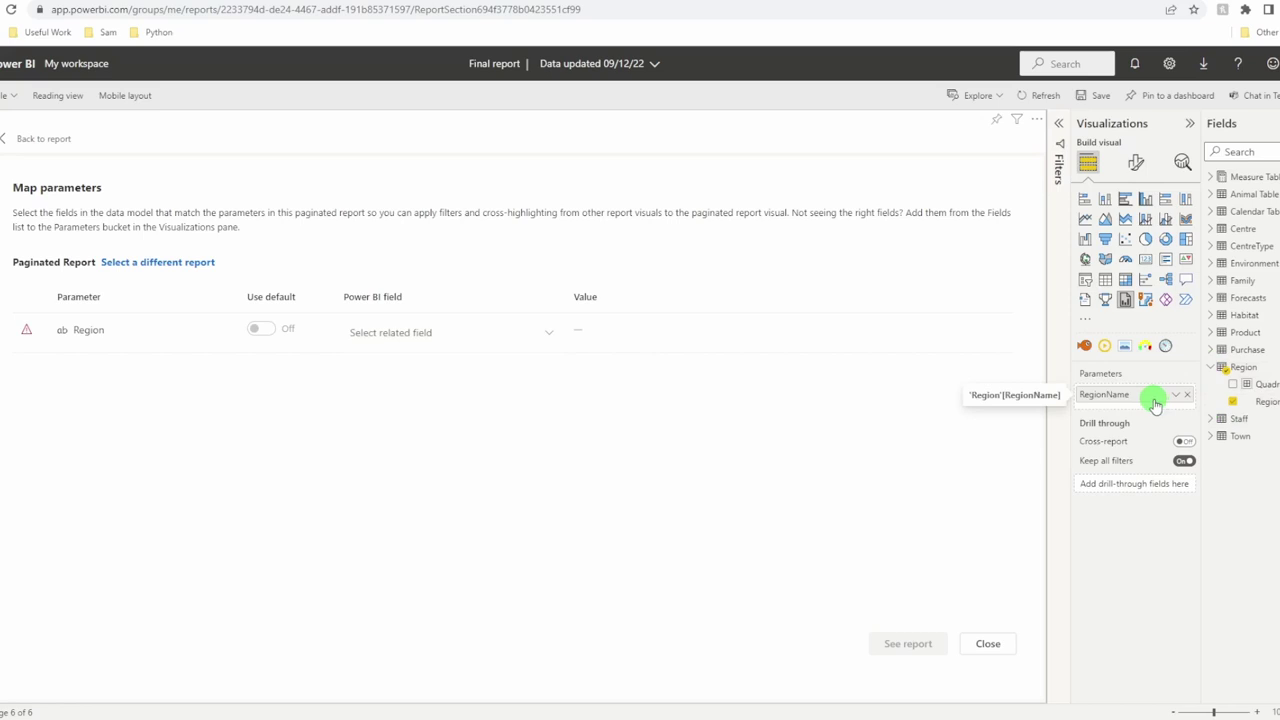
left_click(506, 336)
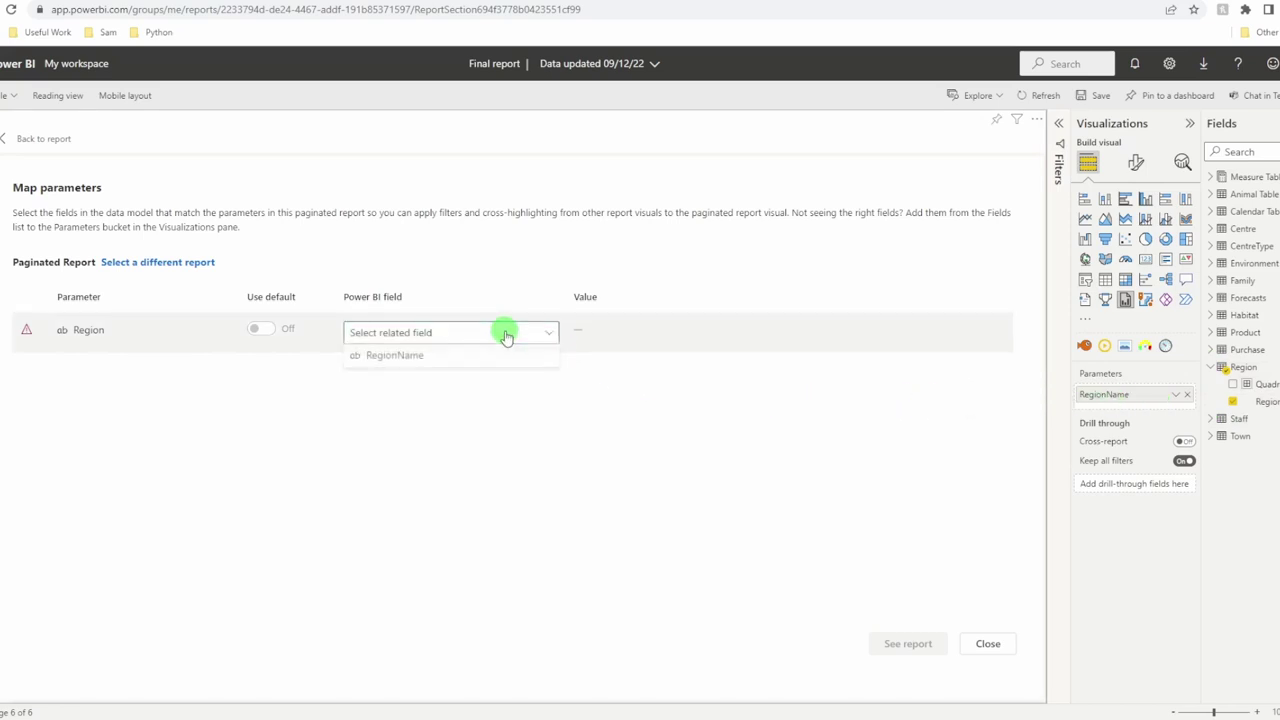
left_click(475, 358)
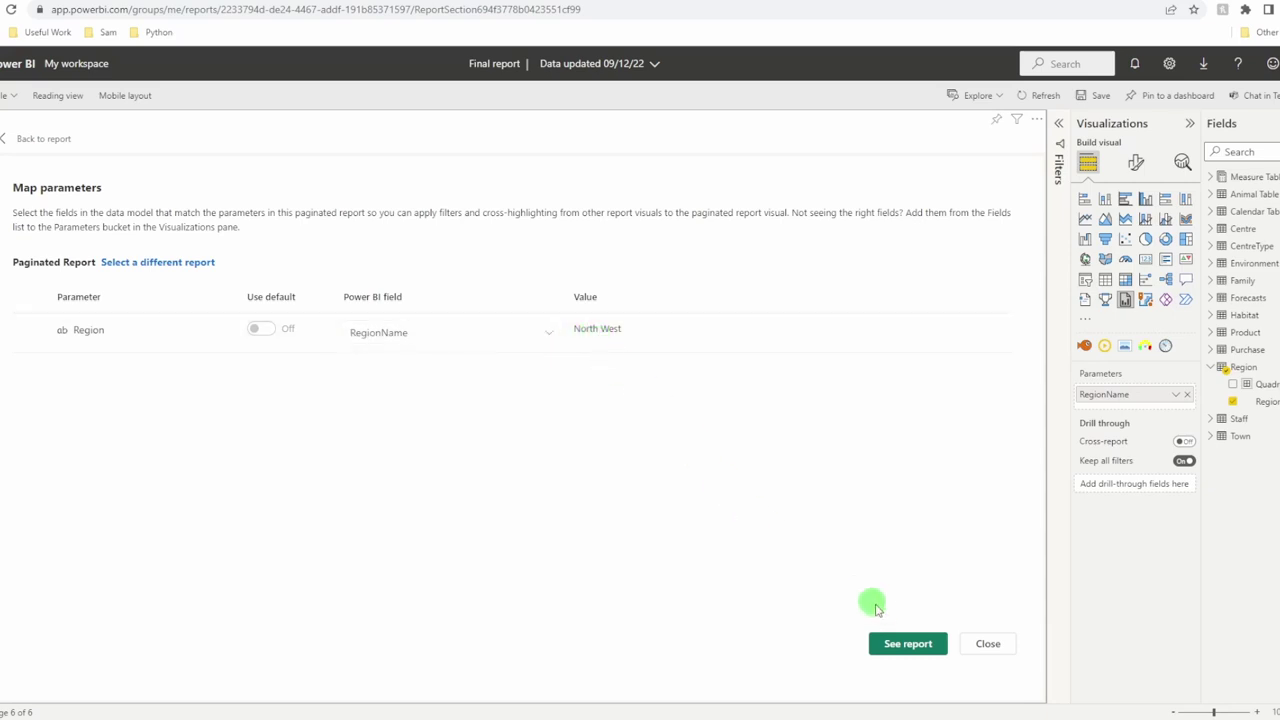
Show the embedded report filtered to North in the slicer and jump to its last page
left_click(910, 644)
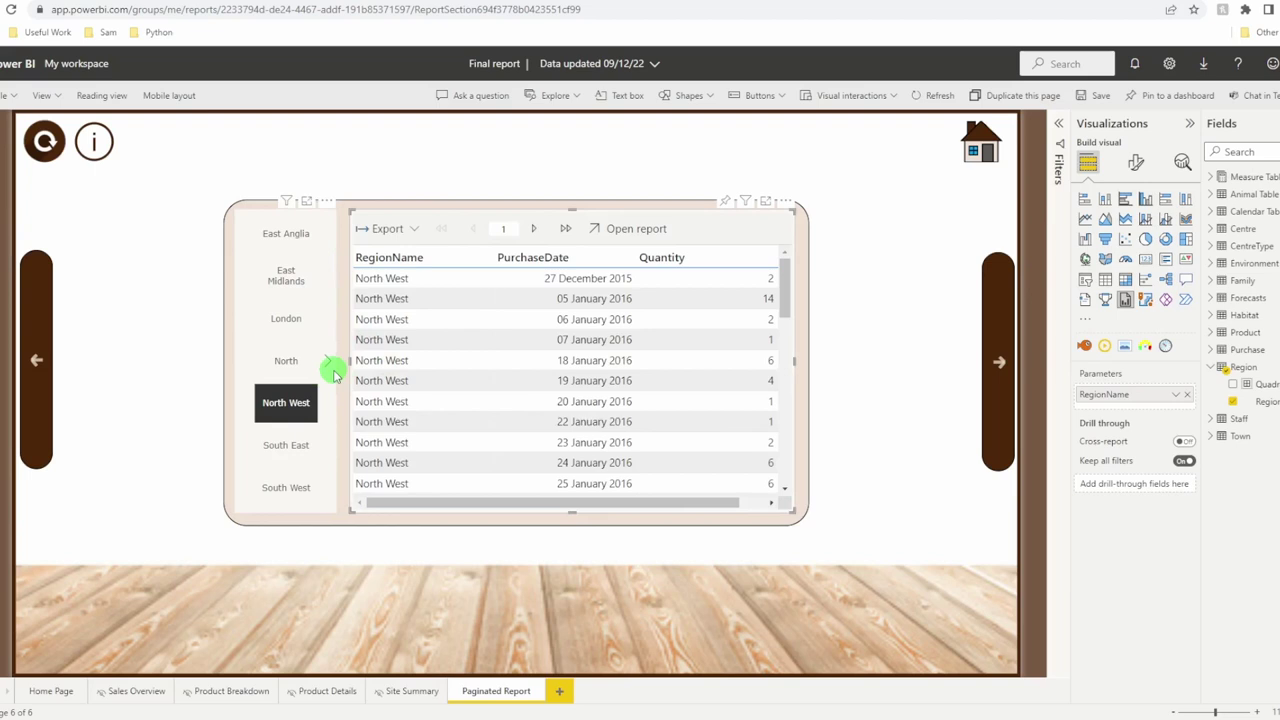
left_click(287, 362)
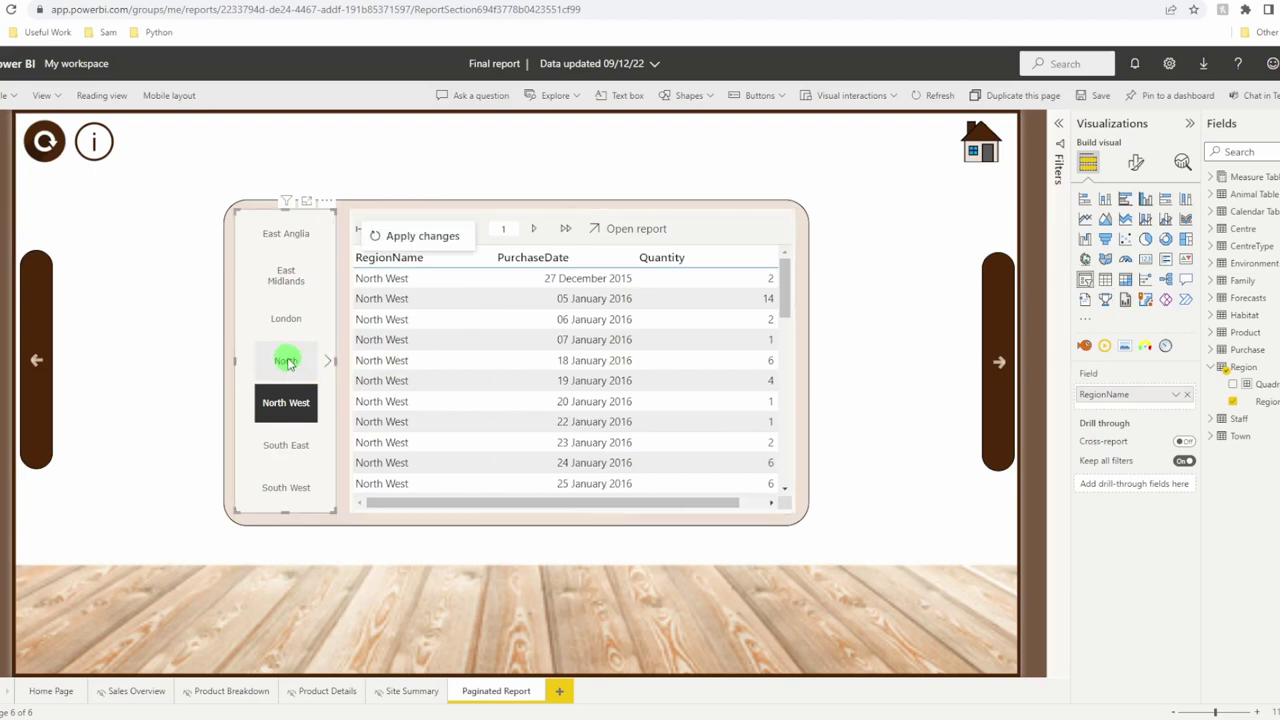
left_click(286, 362)
left_click(405, 234)
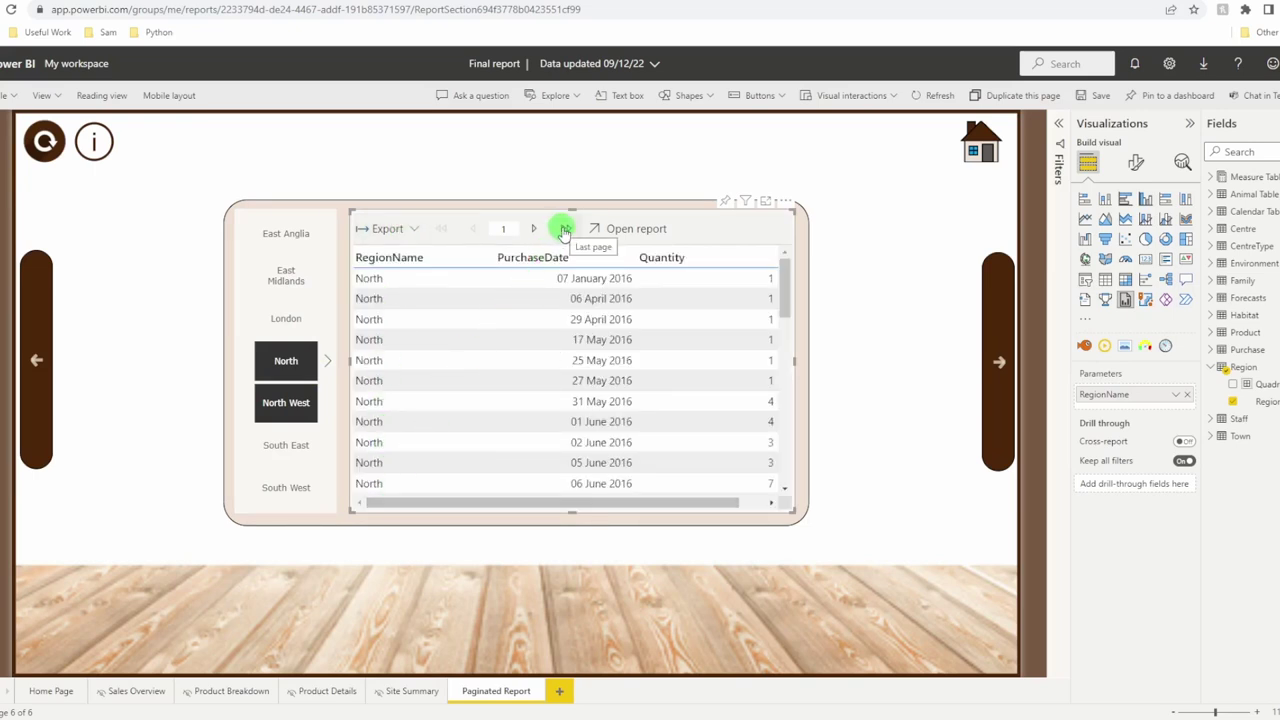
left_click(563, 230)
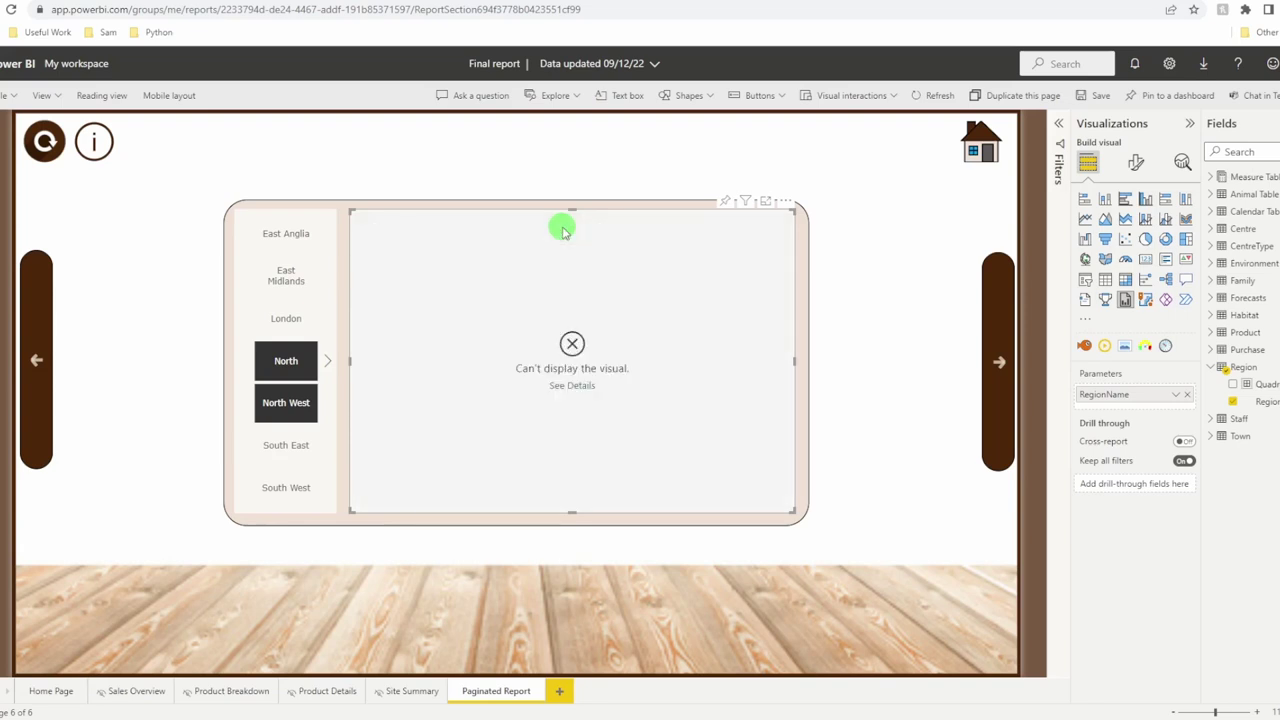
Select both North and North West together in the region slicer
left_click(286, 348)
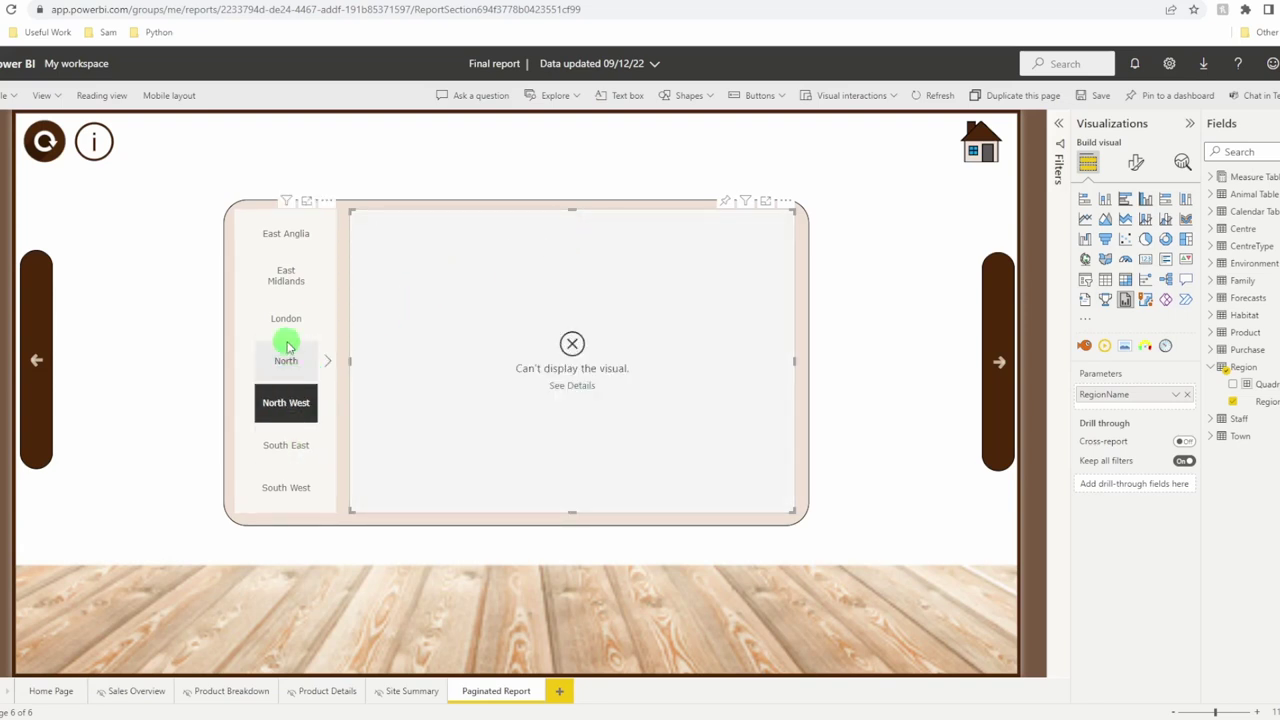
left_click(286, 415)
left_click(288, 355)
left_click(263, 425)
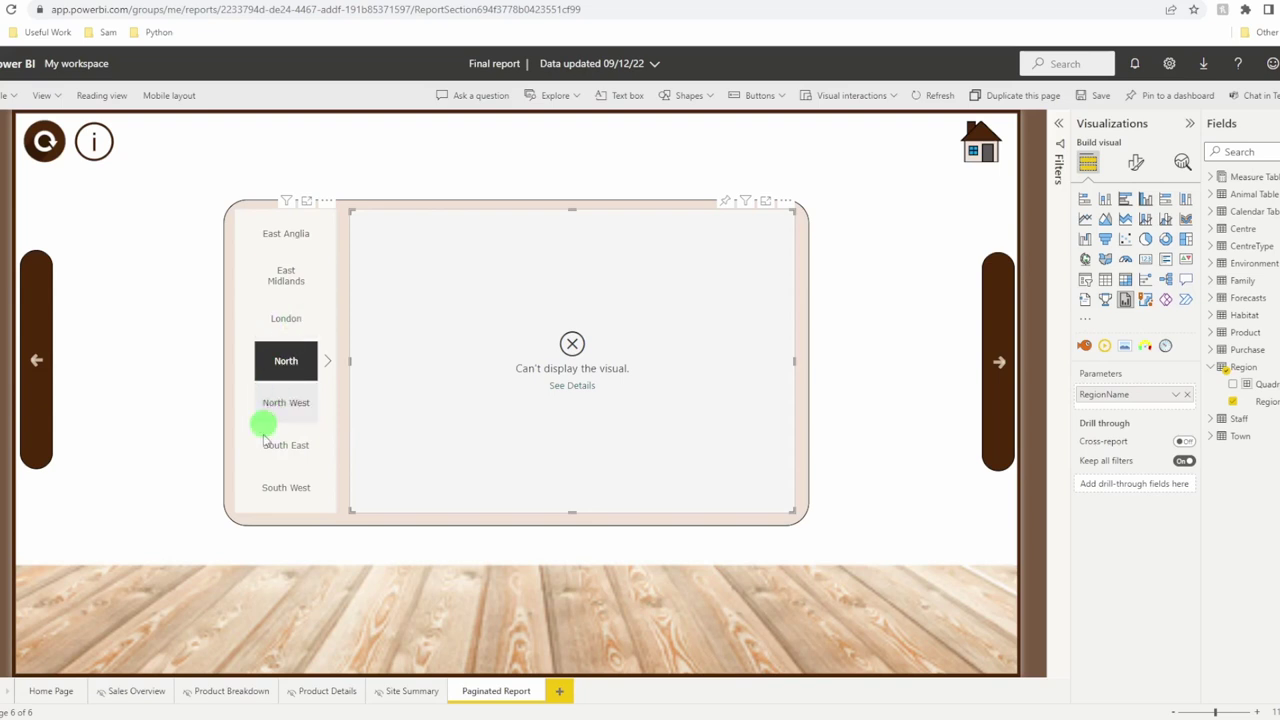
In Report Builder, dismiss the publish message and tick Allow multiple values on Region
left_click(184, 684)
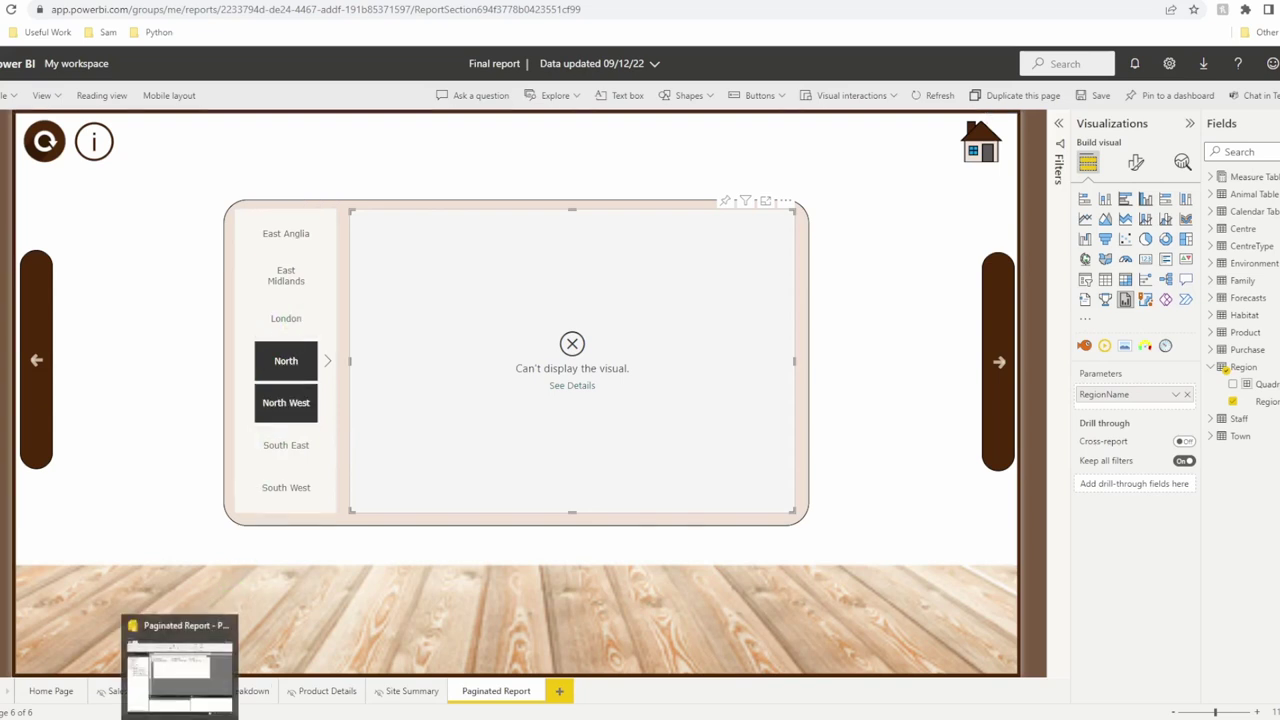
left_click(183, 655)
left_click(343, 648)
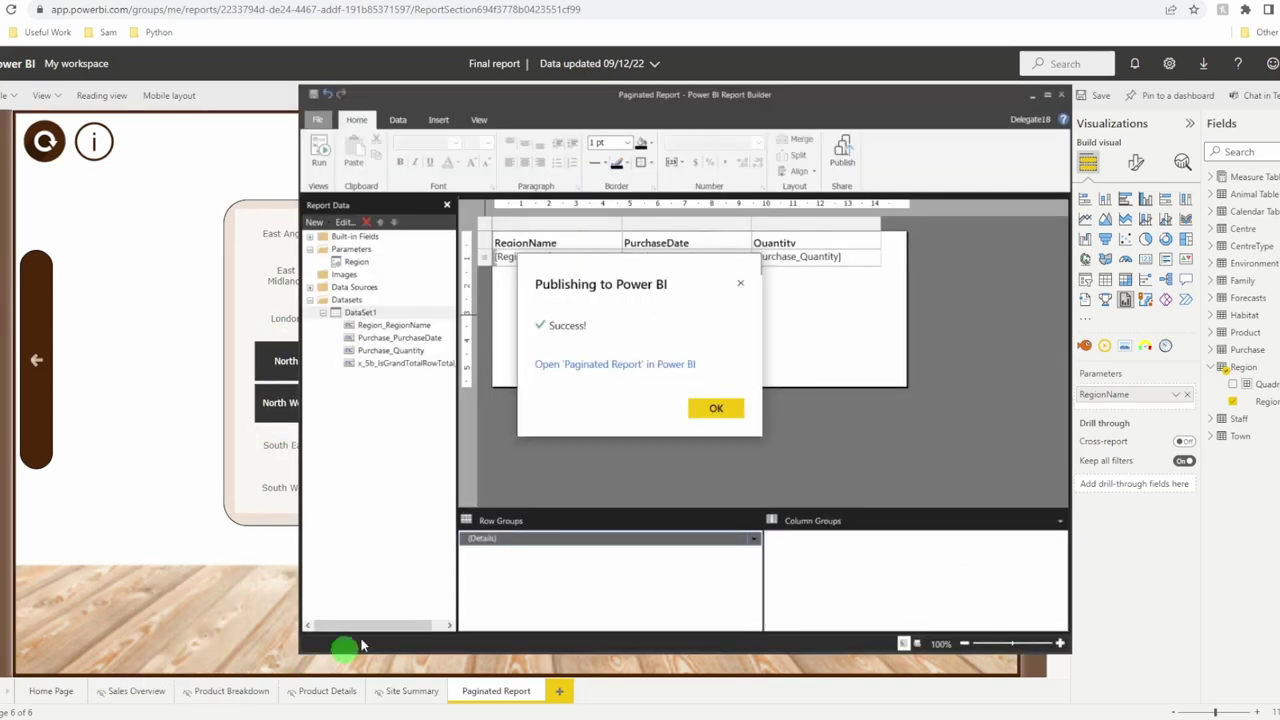
left_click(724, 408)
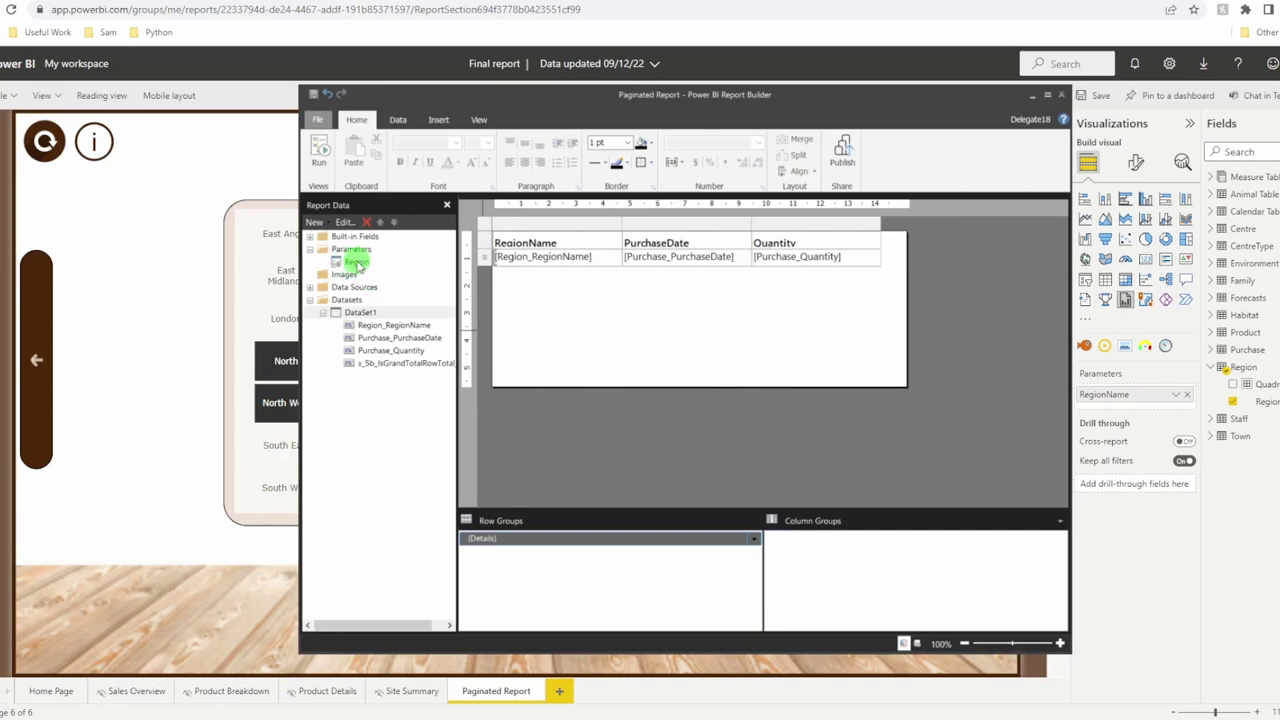
double_click(357, 262)
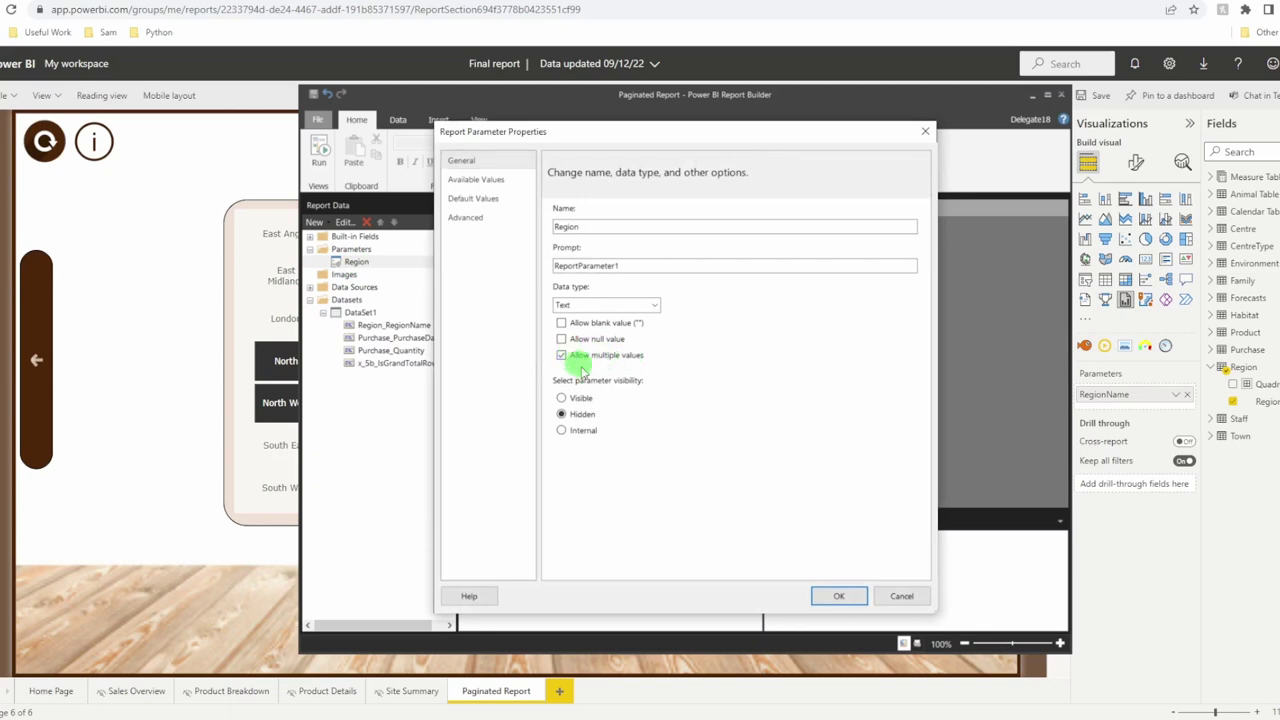
left_click(844, 596)
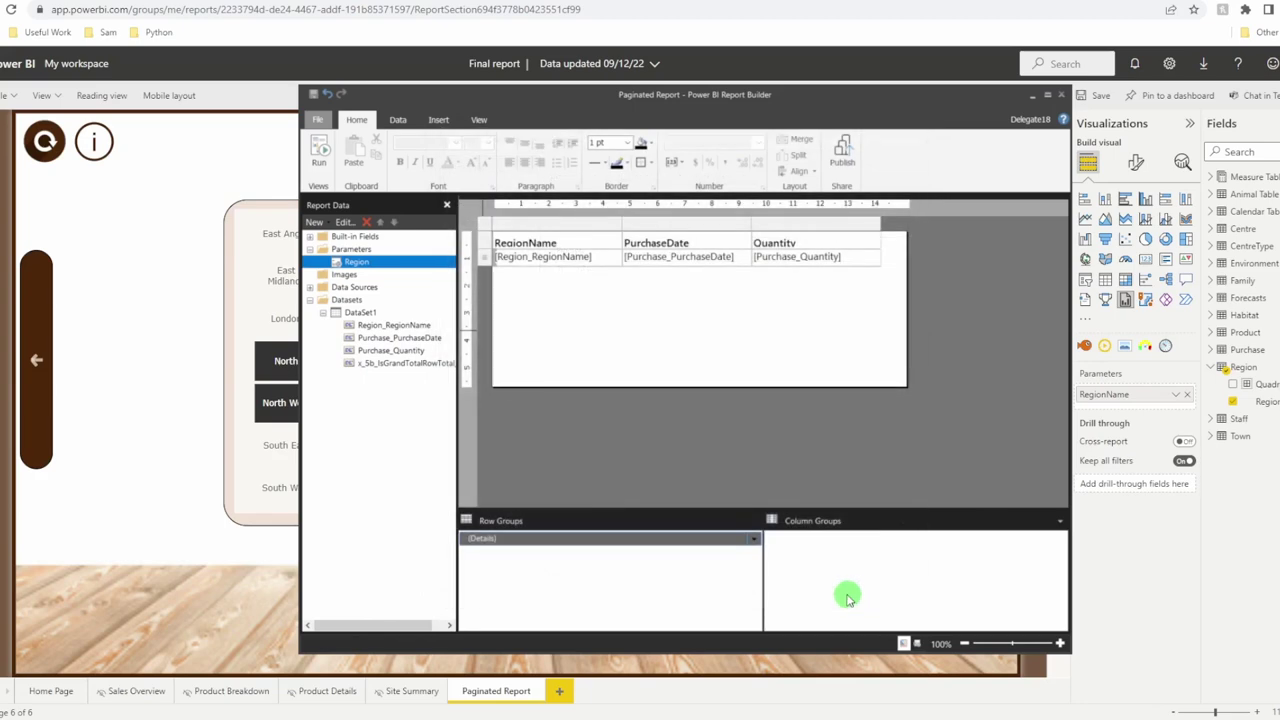
Switch DataSet1's Region_RegionName filter operator to In against the Region parameter
right_click(360, 313)
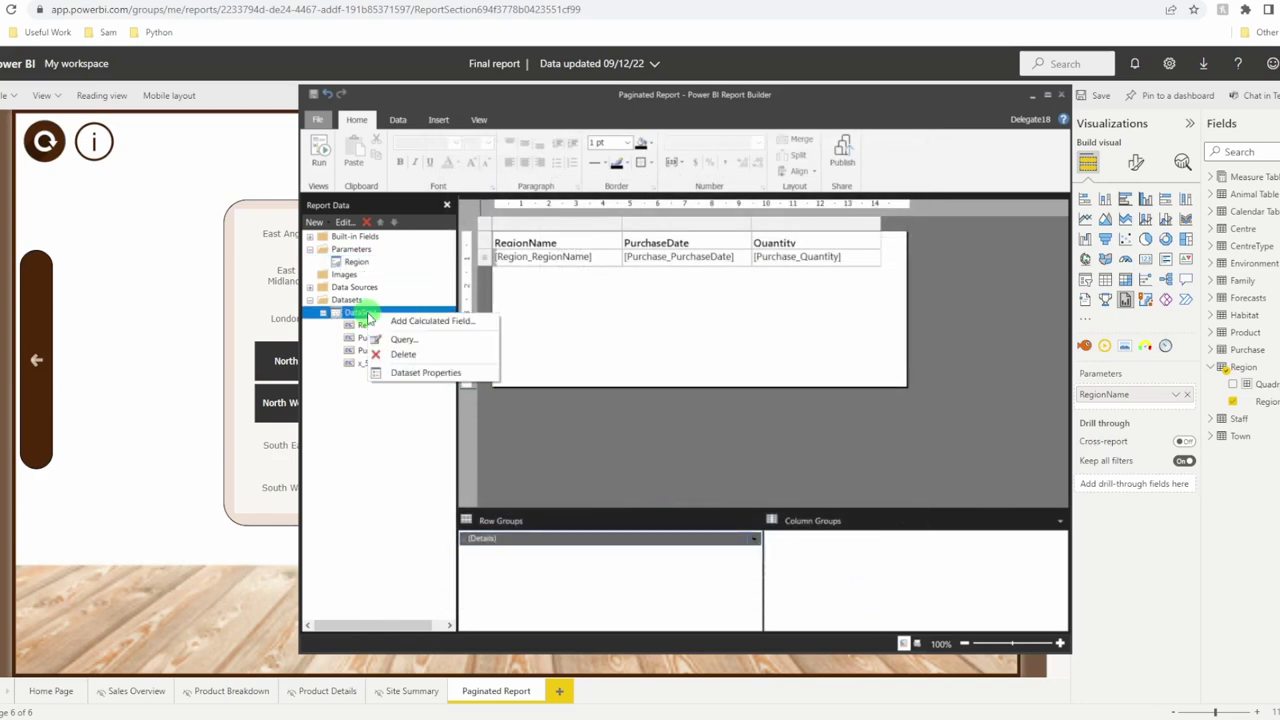
left_click(400, 372)
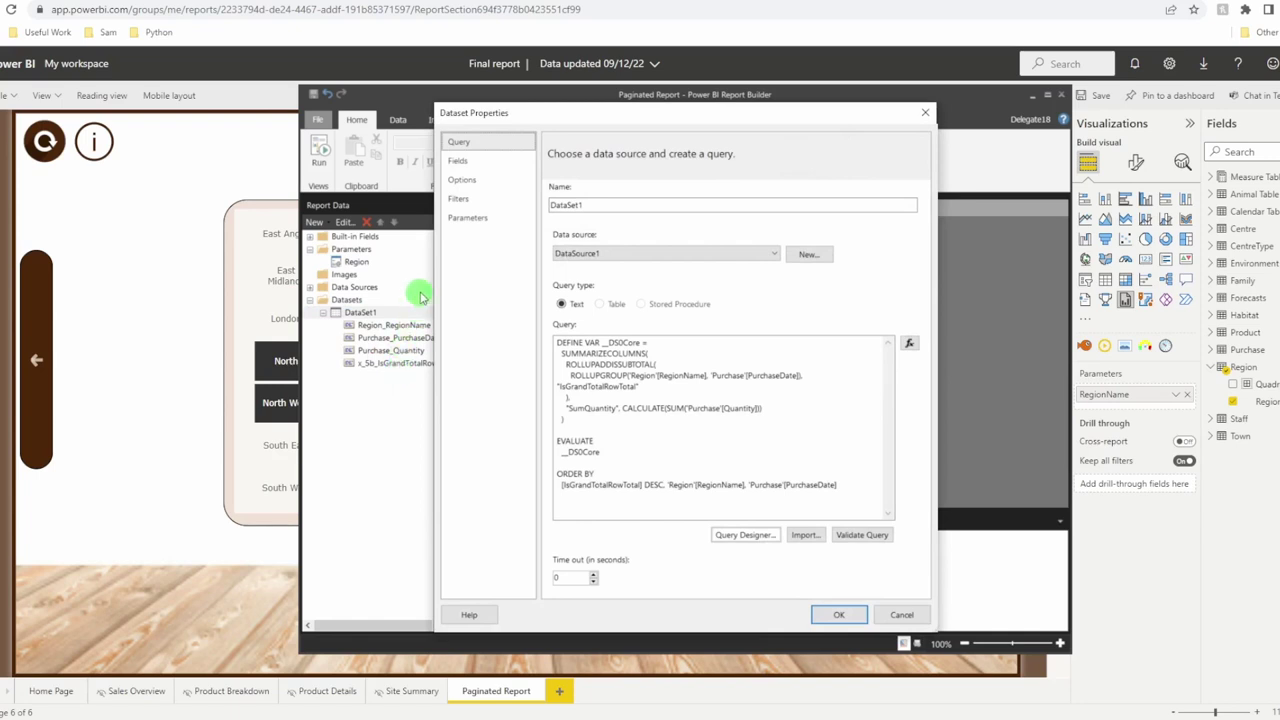
left_click(458, 199)
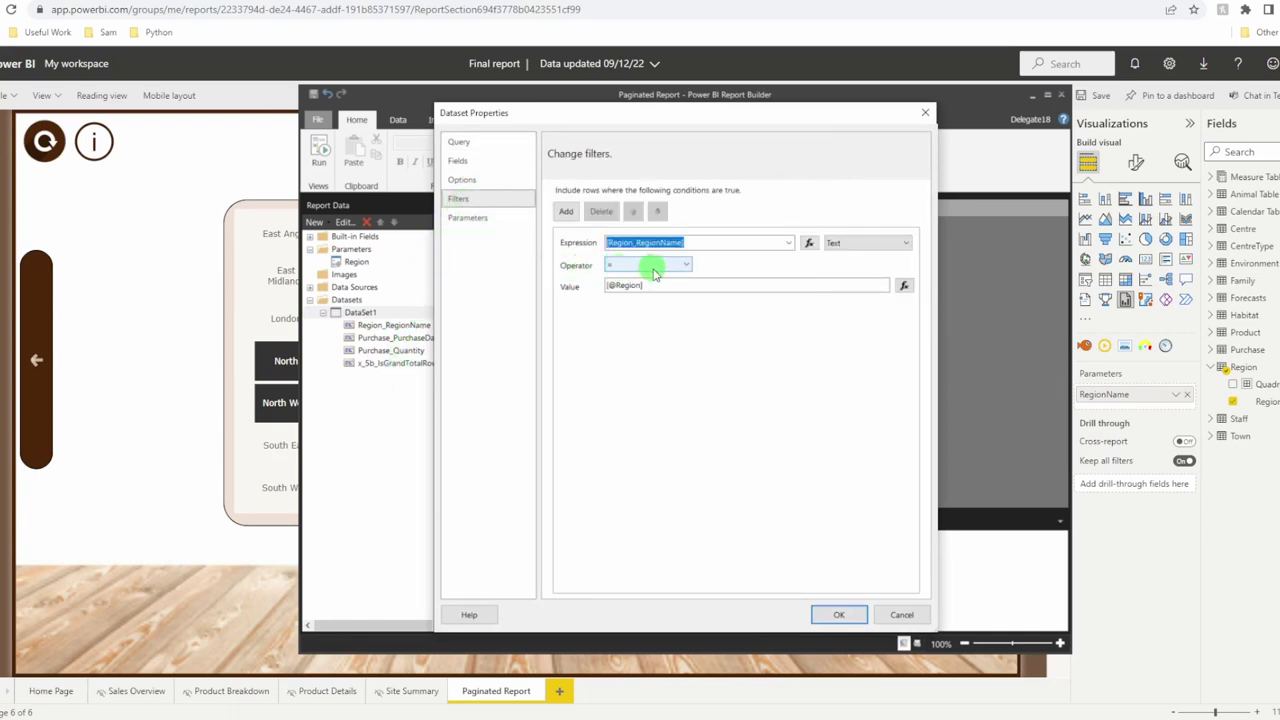
left_click(686, 267)
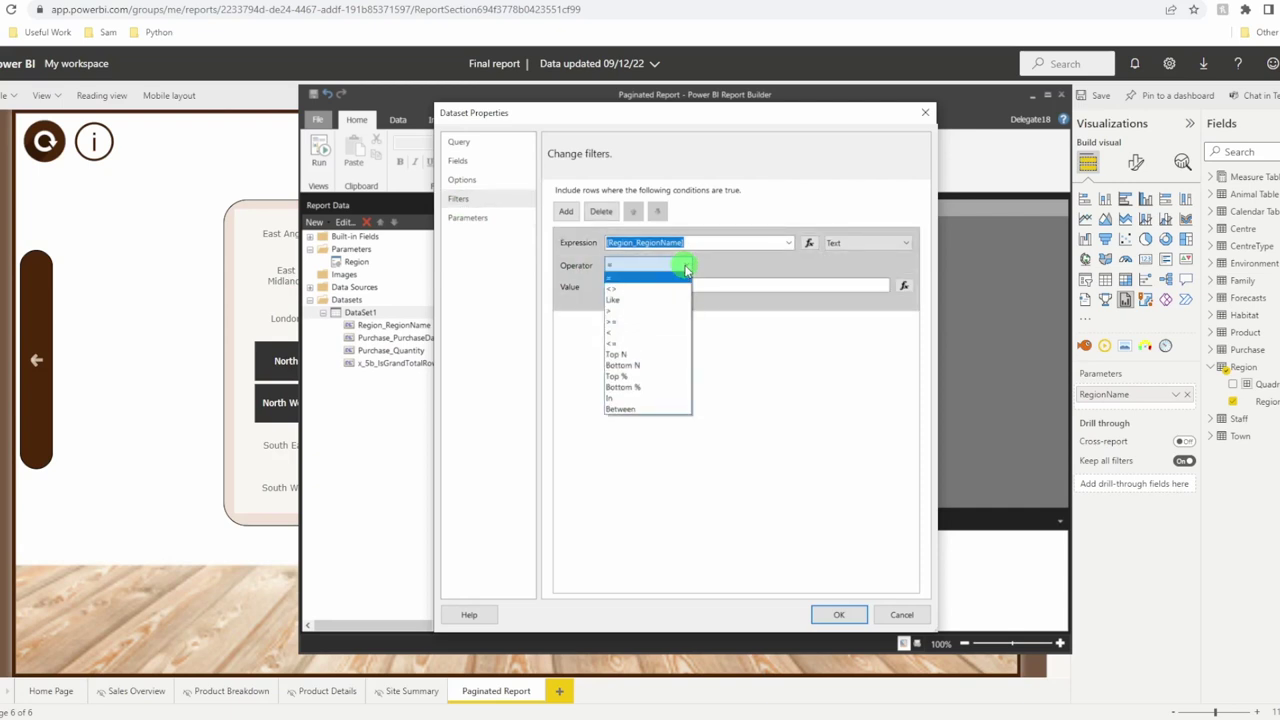
left_click(648, 398)
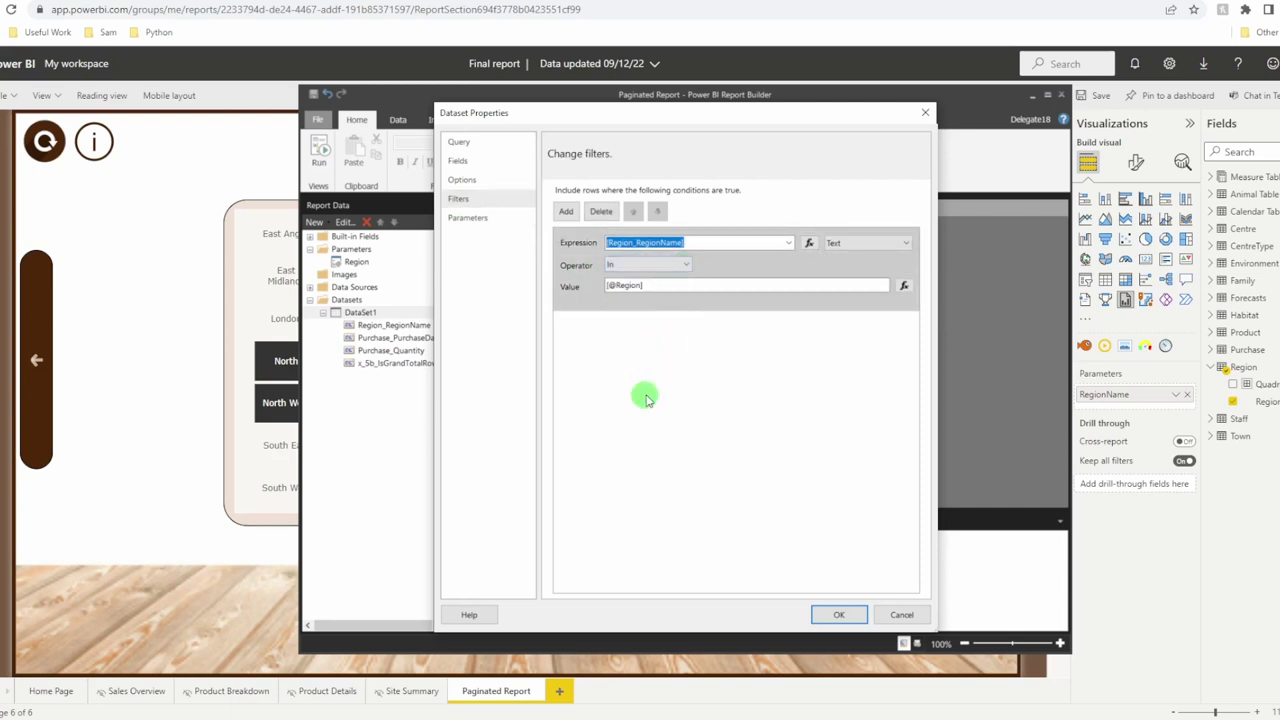
left_click(838, 613)
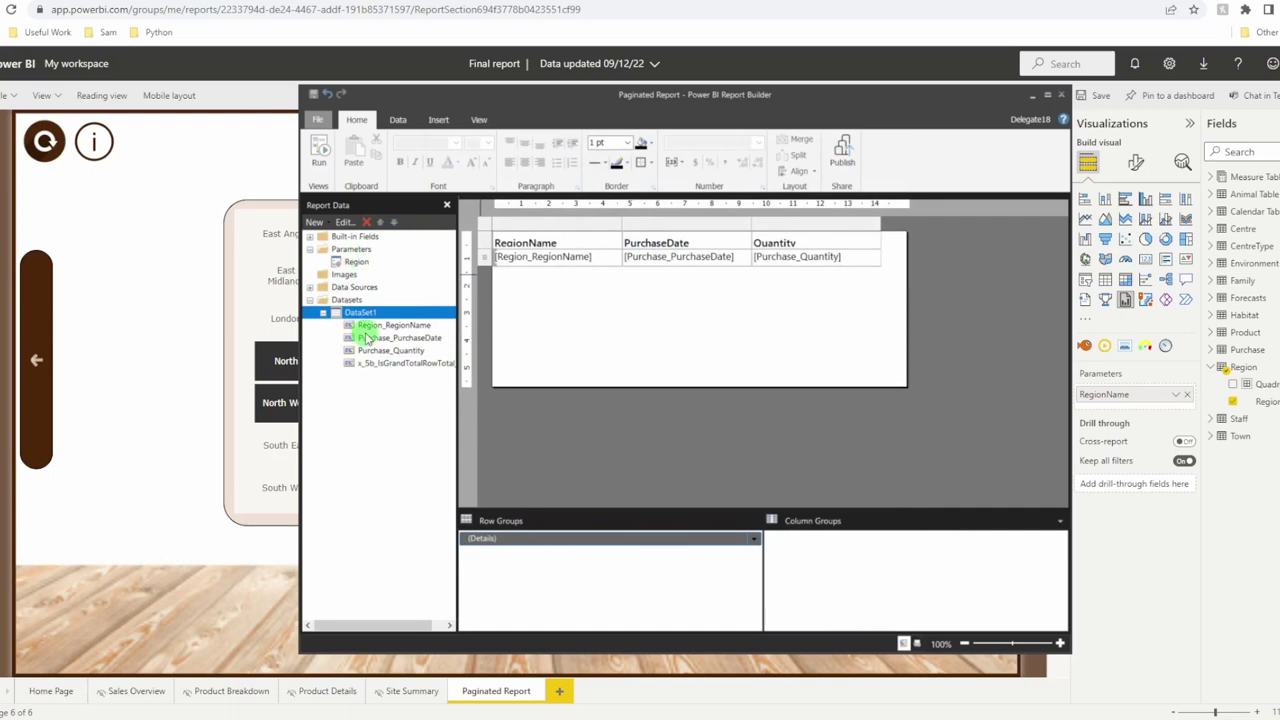
left_click(317, 119)
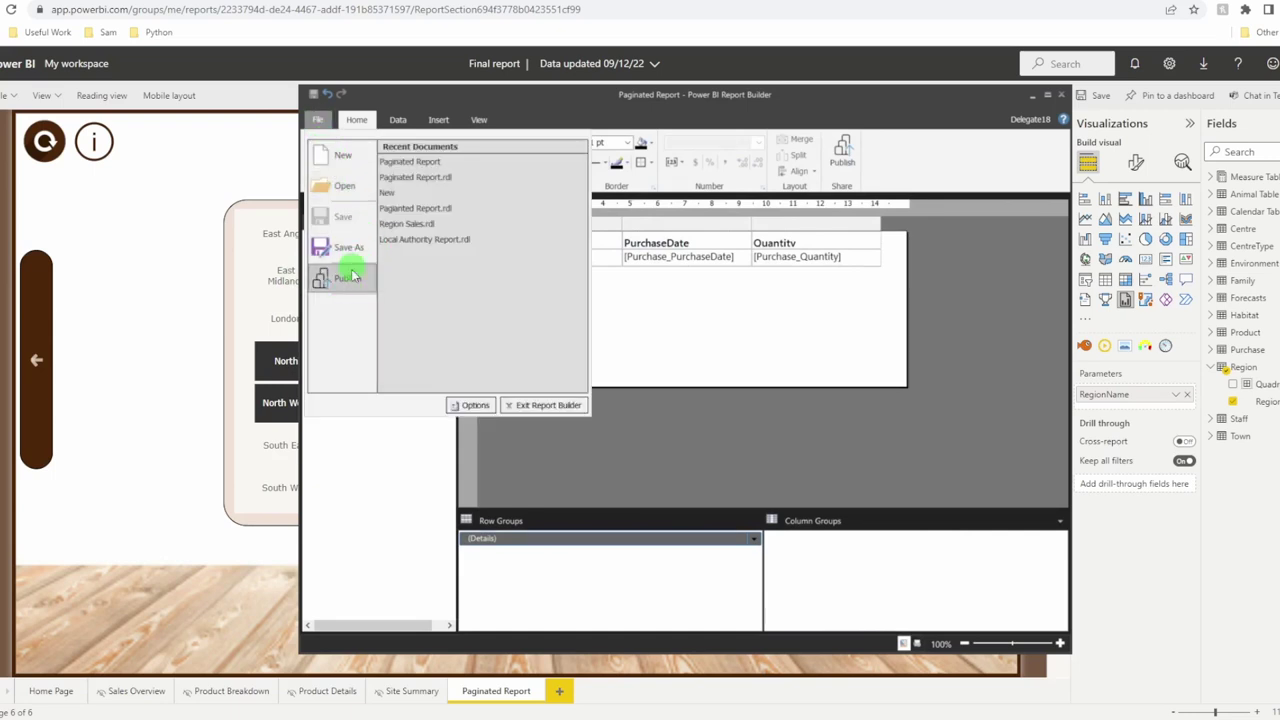
Publish Paginated Report to My Workspace, replacing the existing copy, then return to the browser
key("Escape")
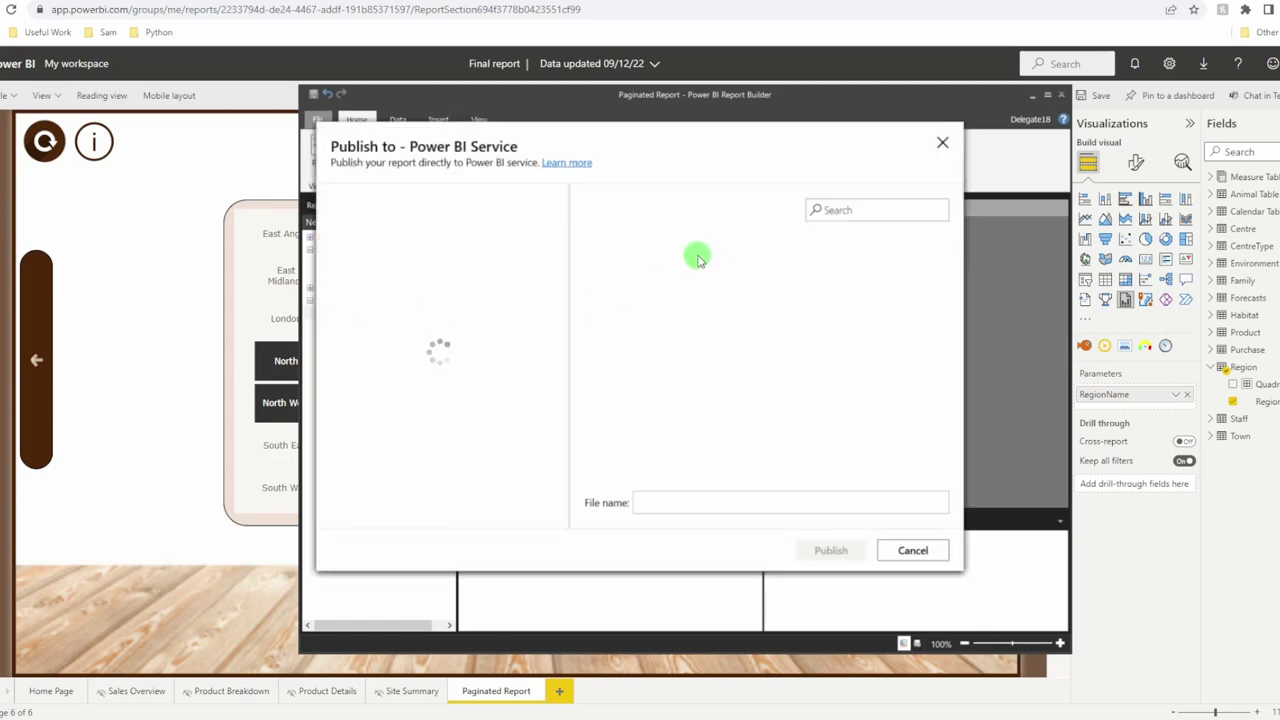
left_click(697, 262)
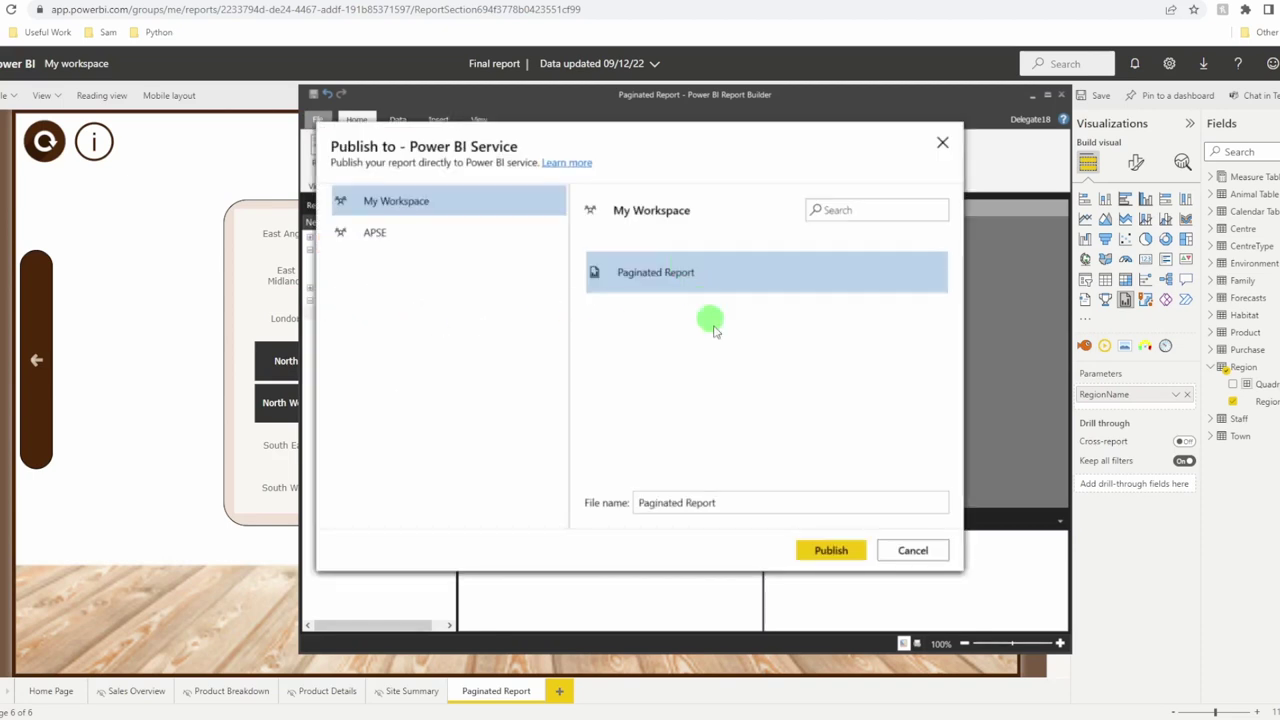
left_click(843, 553)
left_click(690, 405)
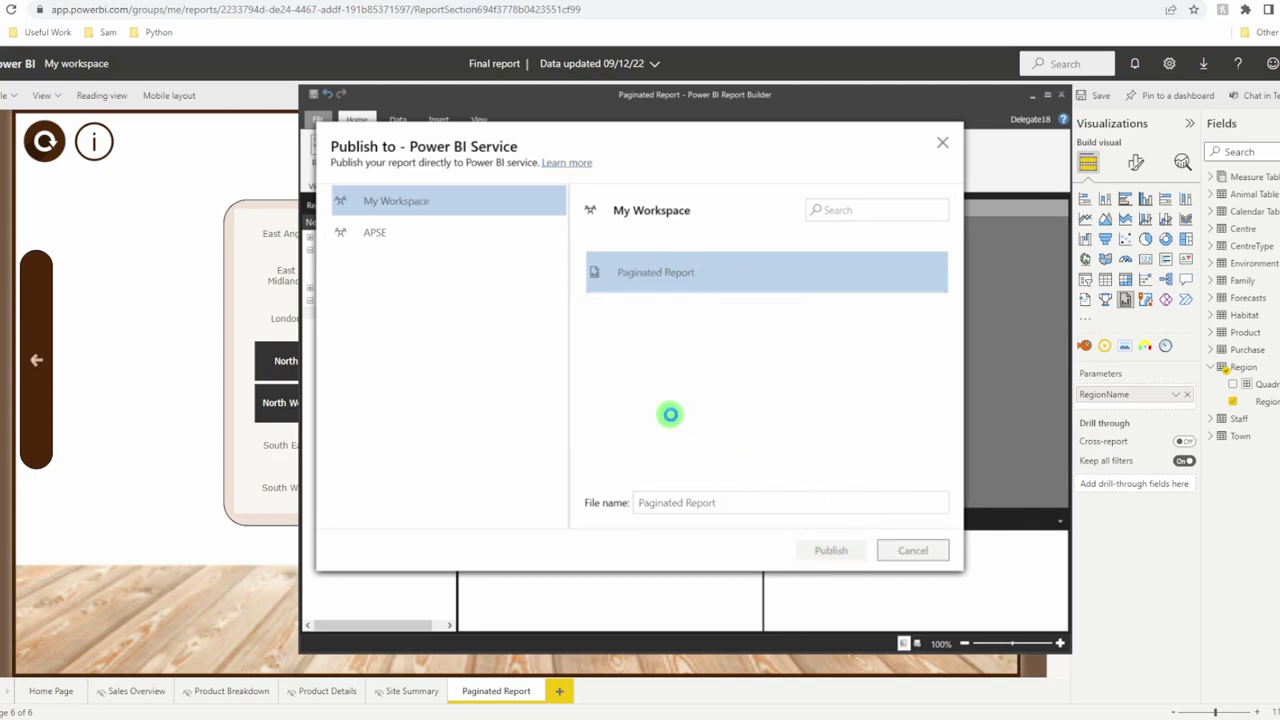
left_click(177, 409)
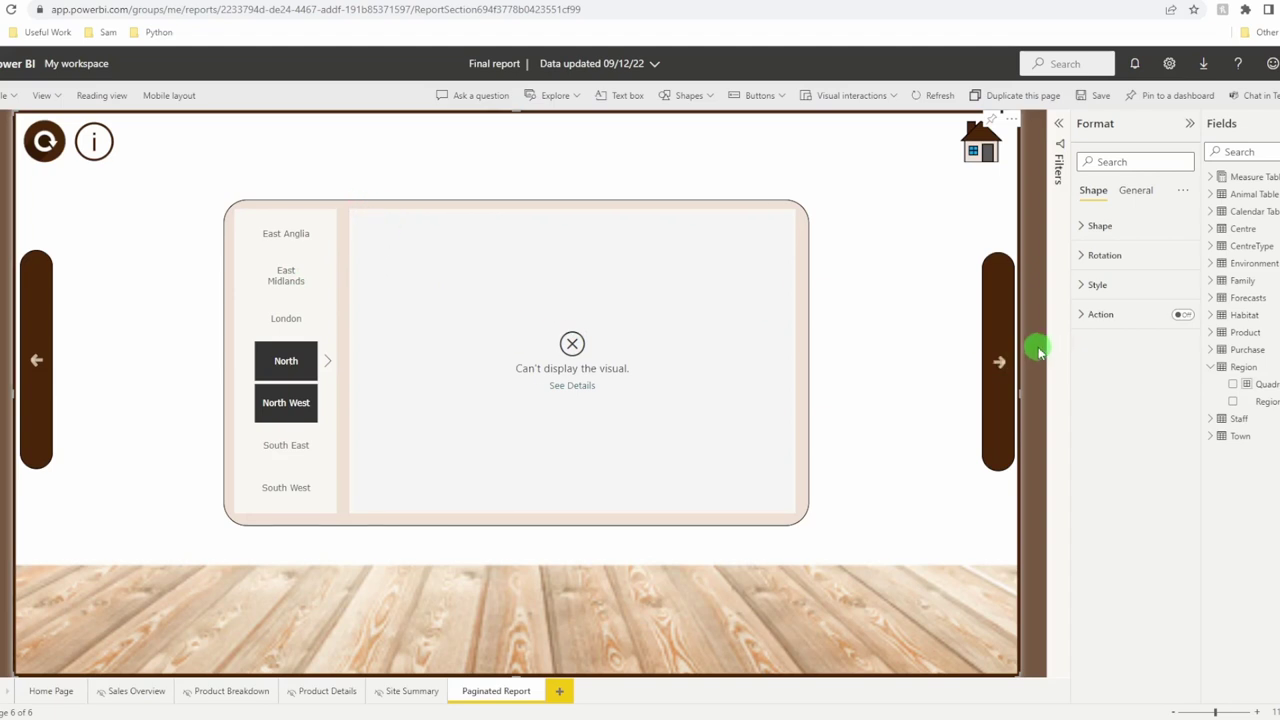
Re-embed the paginated visual with Region mapped to RegionName and view its last page
left_click(563, 300)
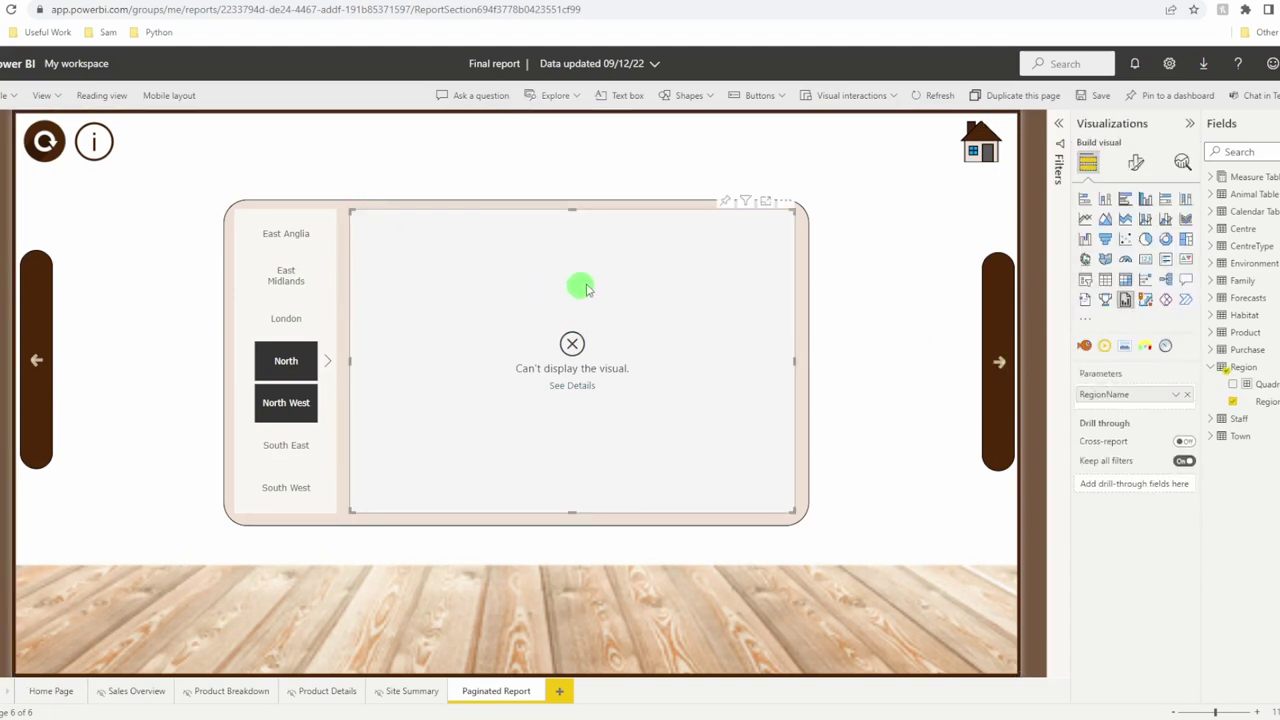
left_click(783, 205)
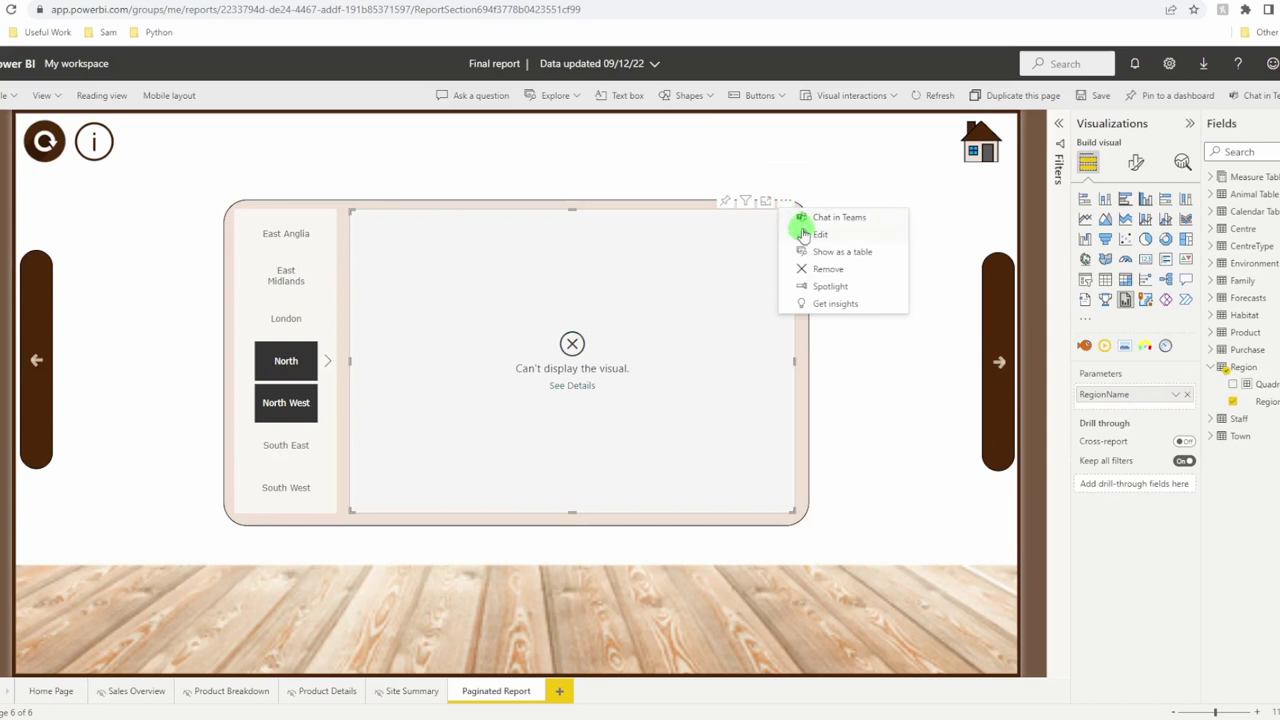
left_click(806, 235)
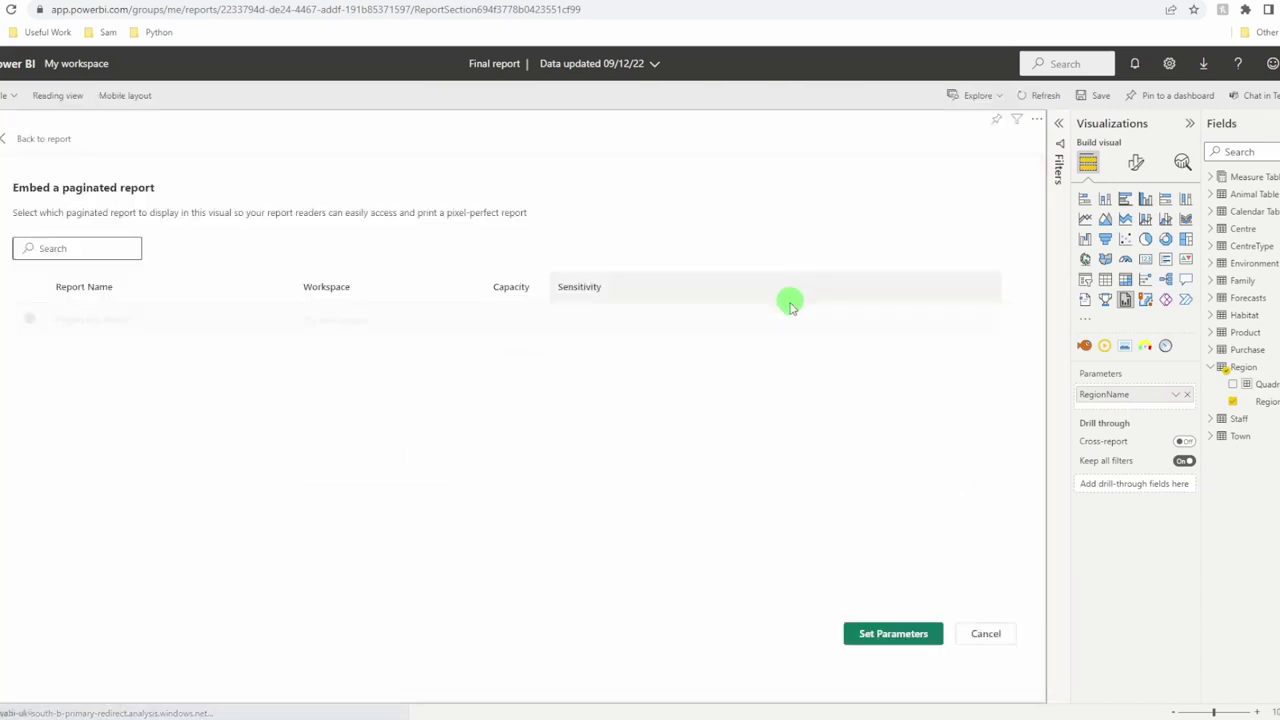
left_click(872, 634)
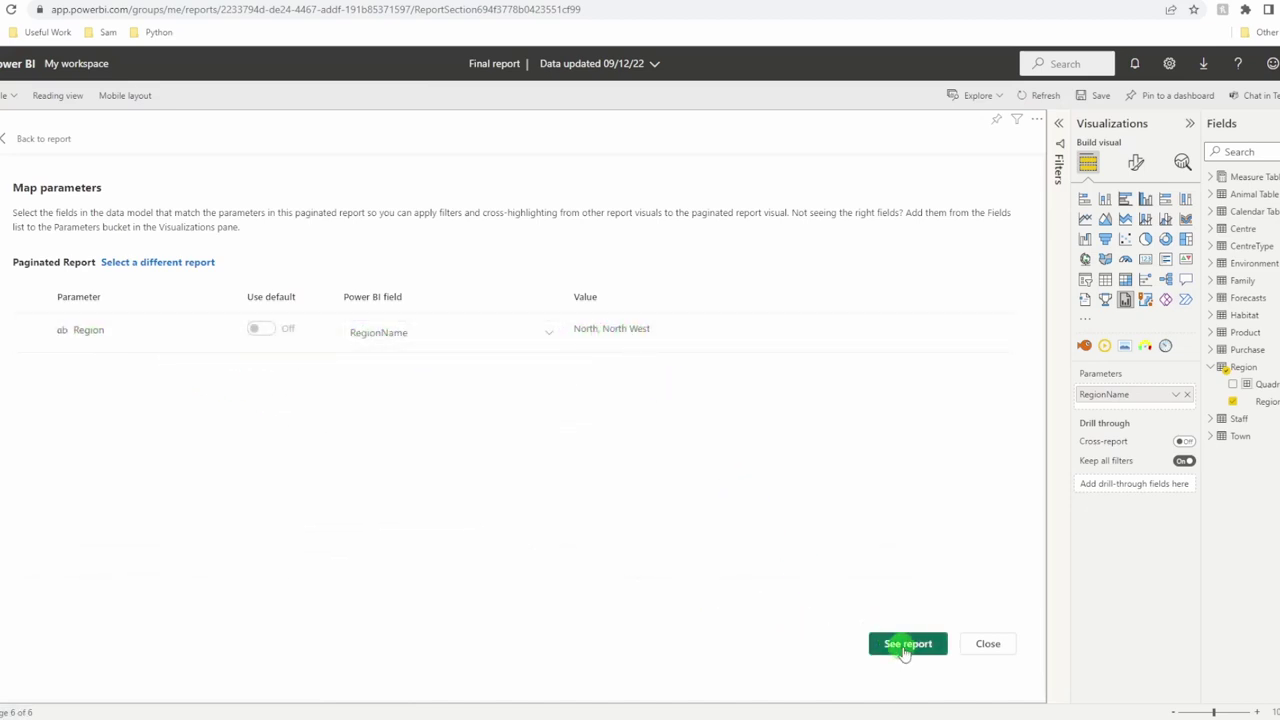
left_click(910, 644)
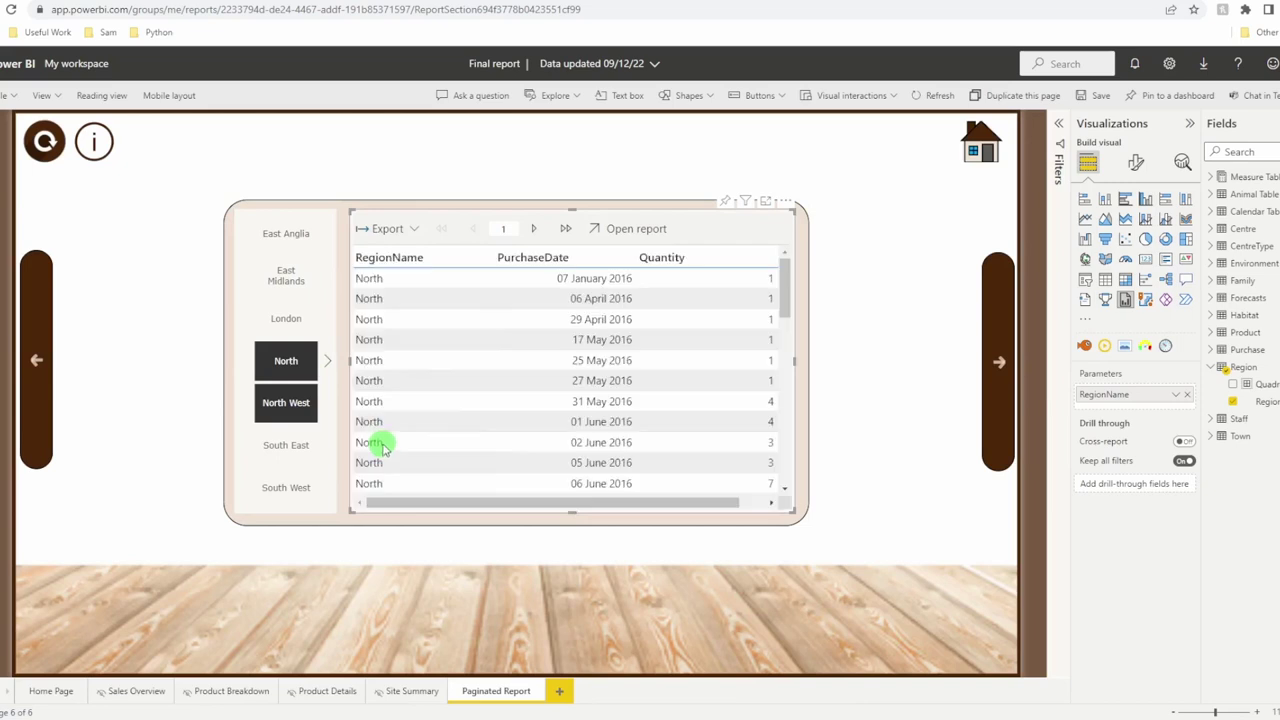
left_click(564, 231)
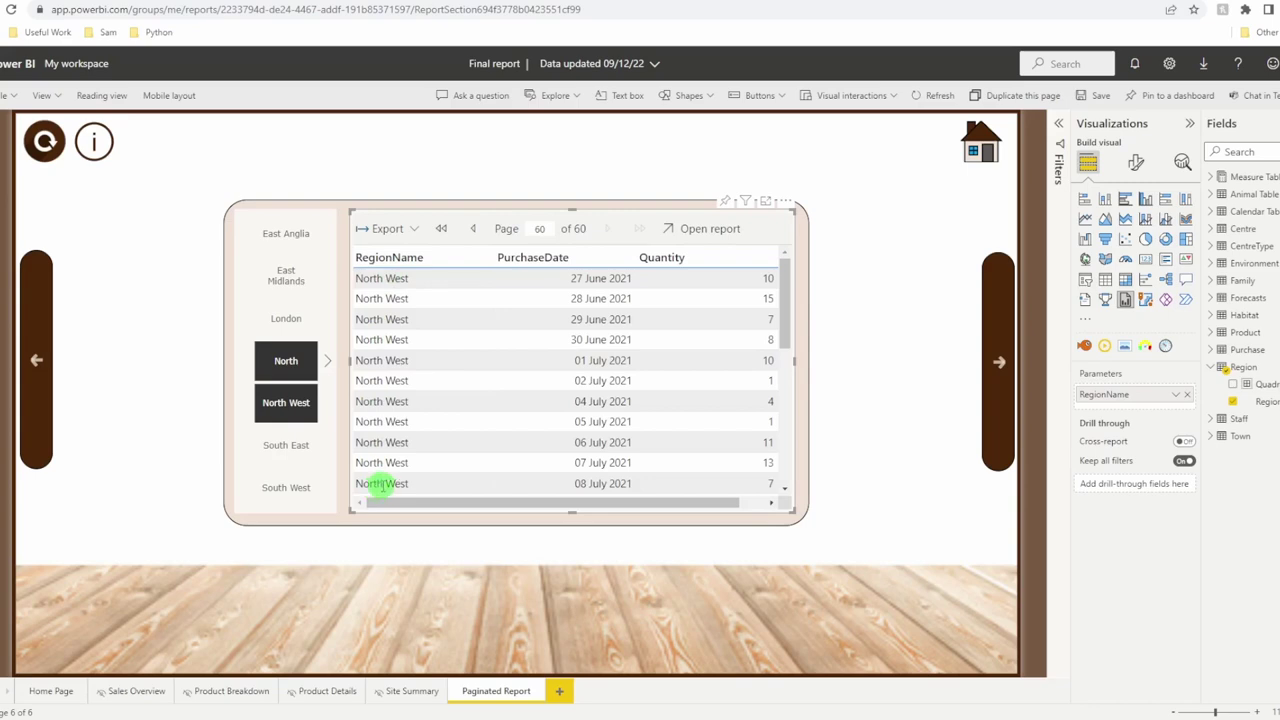
Back in Report Builder, dismiss the publish success message and bring up the Insert ribbon
key("alt+Tab")
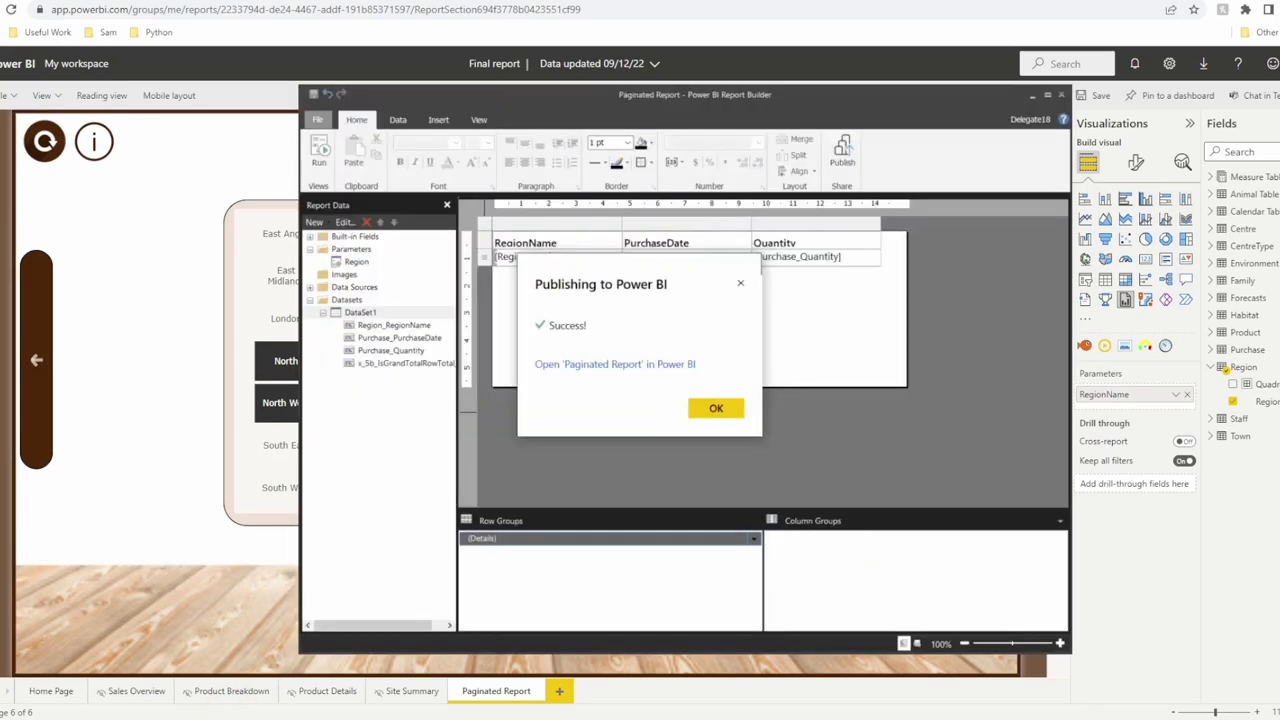
left_click(715, 408)
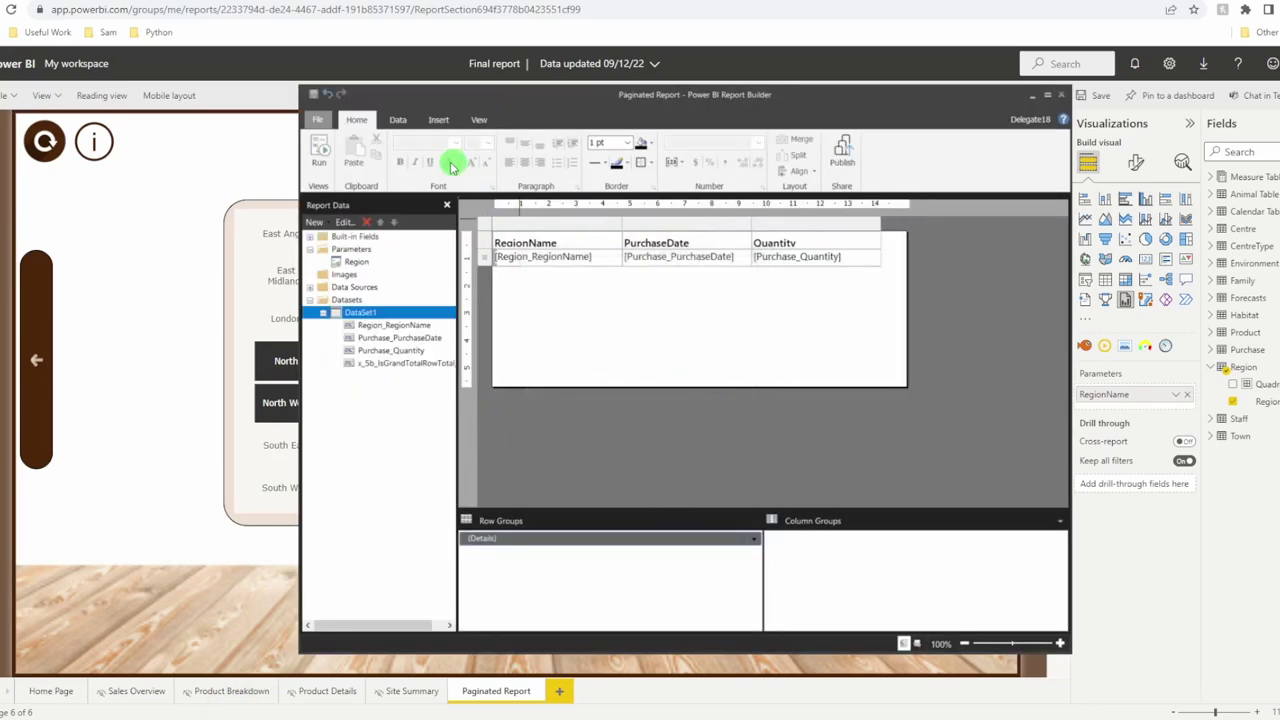
left_click(400, 121)
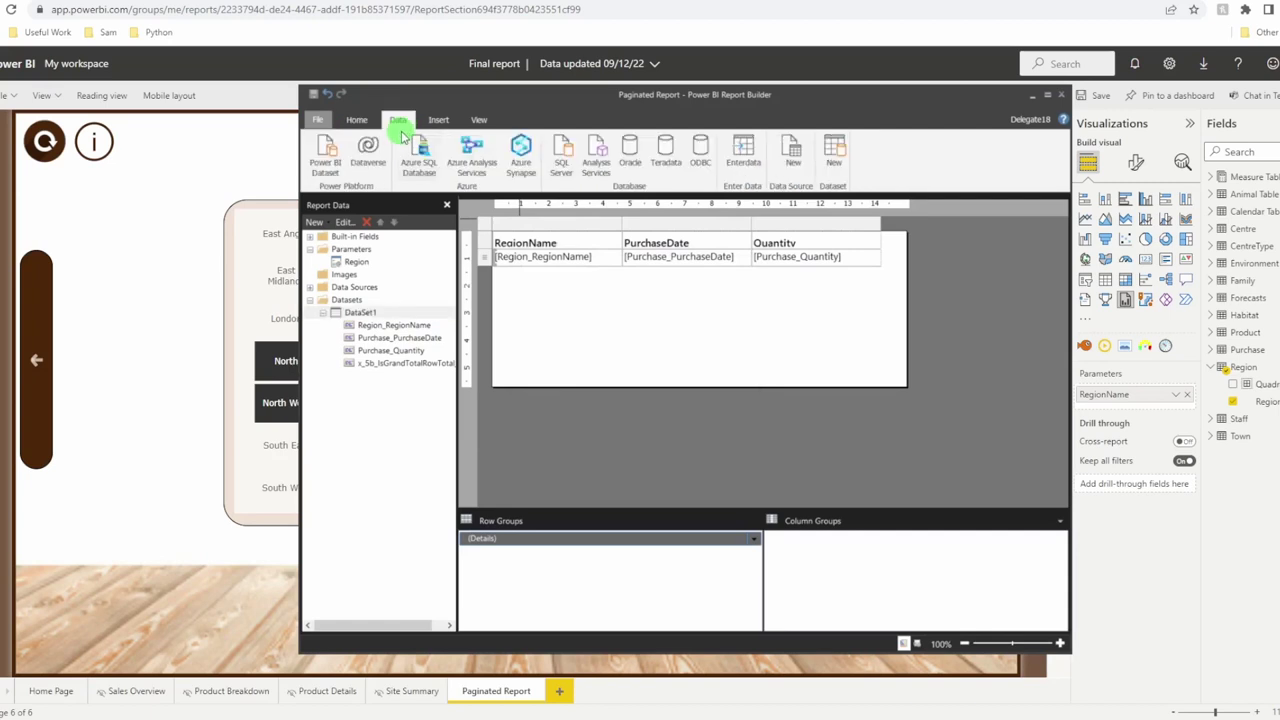
left_click(438, 120)
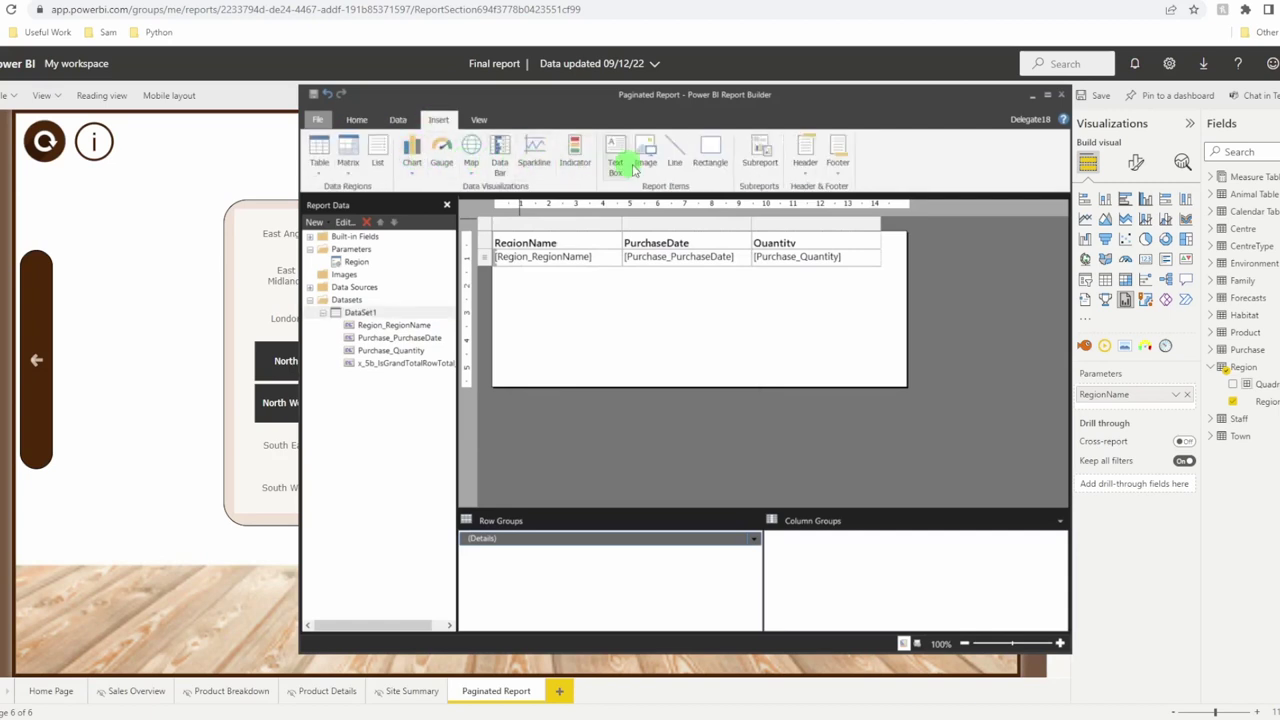